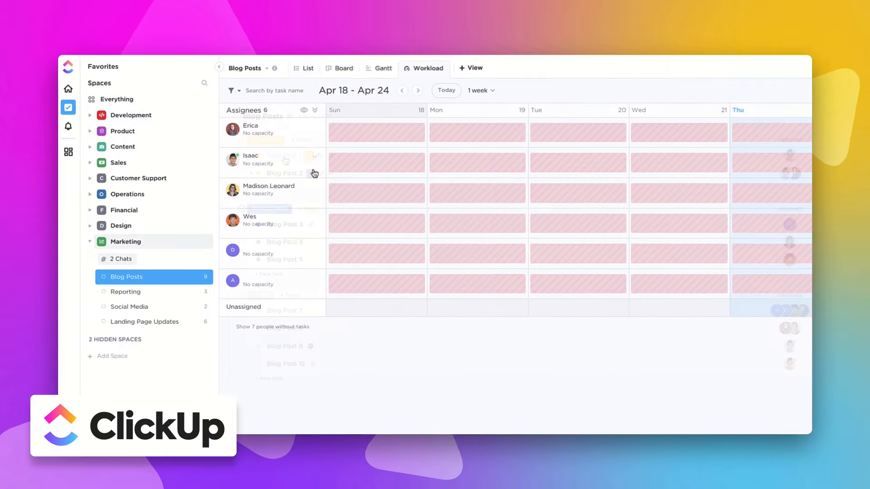
- Look over the Blog Posts workload, Gantt timeline and board views
left_click(314, 173)
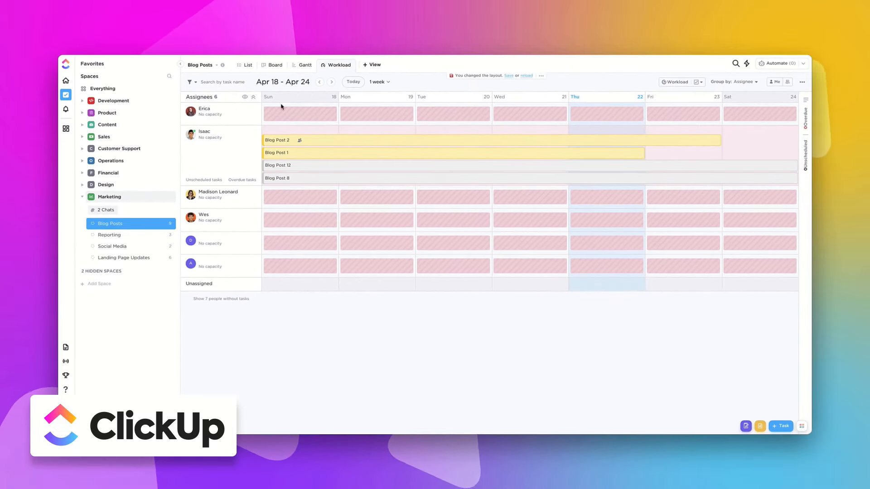
left_click(299, 66)
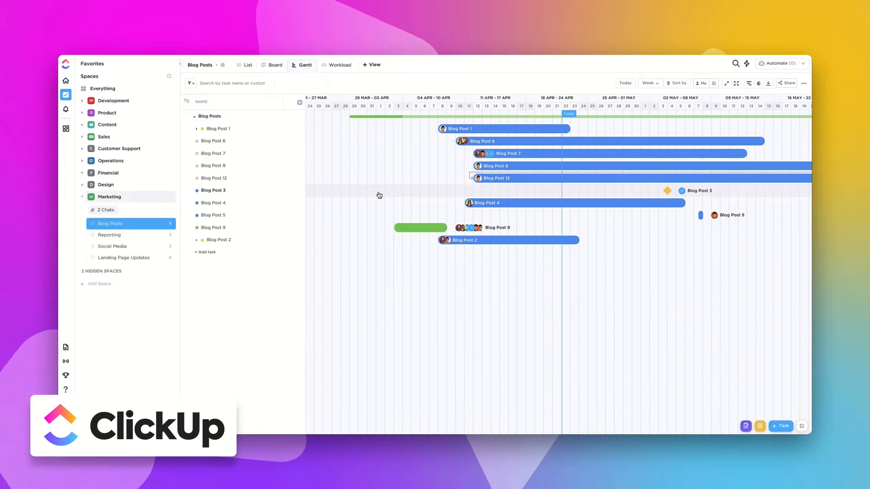
left_click(267, 65)
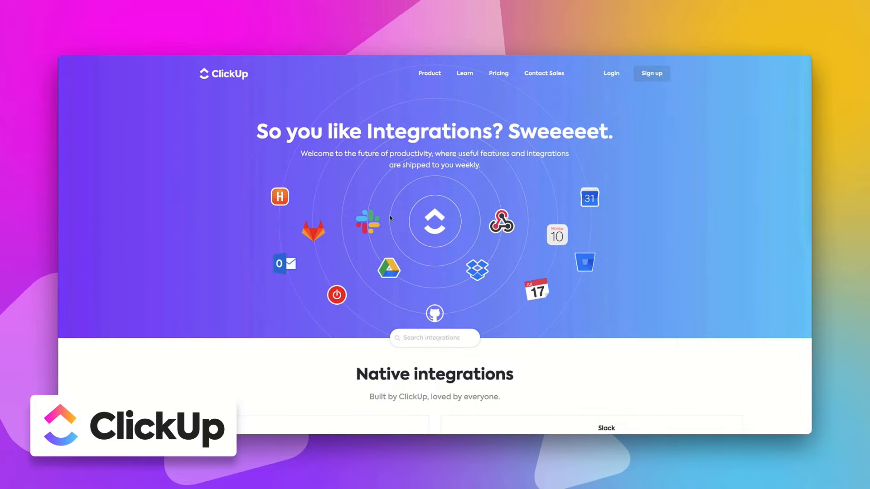
scroll(404, 234, "down", 20)
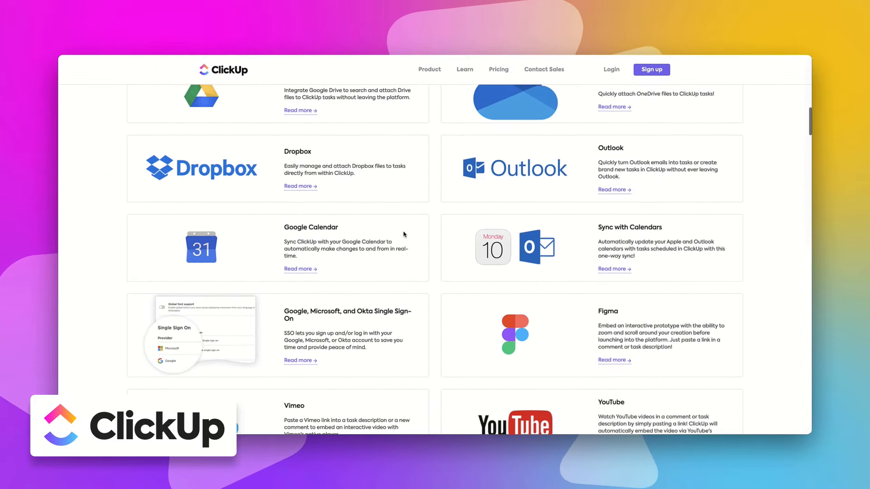
scroll(405, 233, "down", 20)
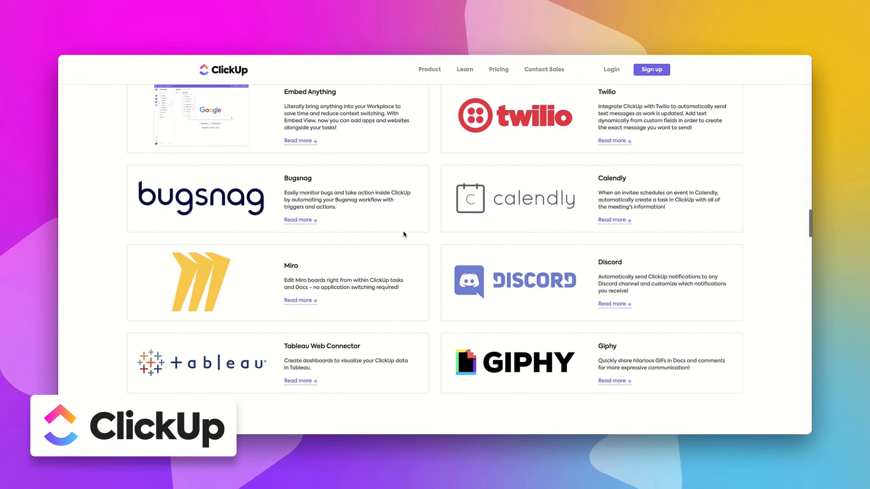
scroll(404, 233, "down", 8)
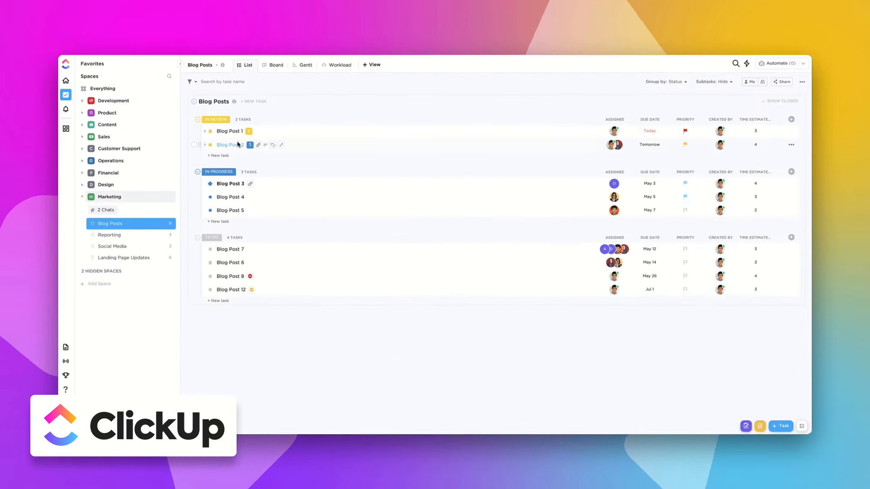
- Open Blog Post 2 and start an email with the subject 'Additional Revisions'
left_click(238, 145)
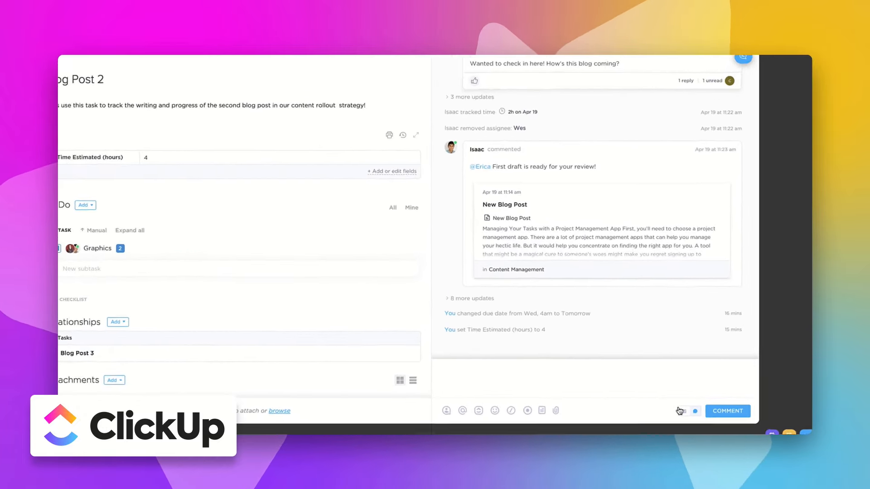
left_click(679, 411)
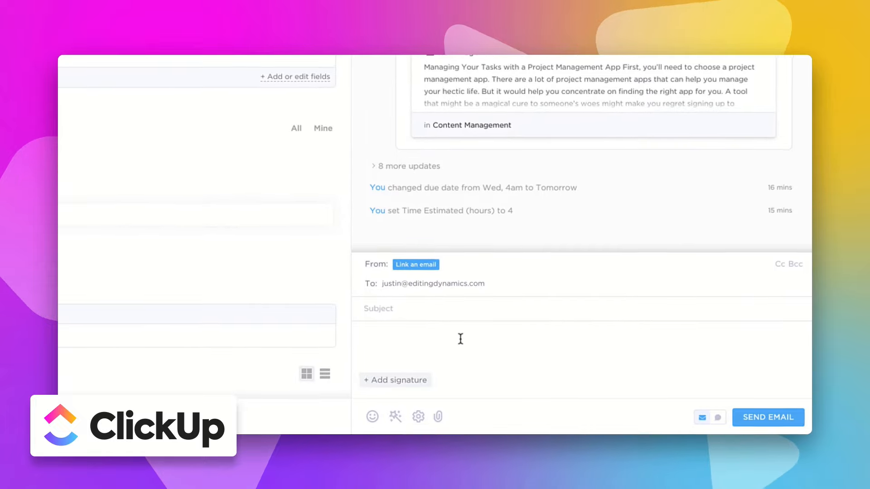
type("Additional Revisions")
- Write a body that greets the recipient and asks whether they revised the blog post
left_click(460, 338)
type("Hey Justin!")
key("Return")
type("Hope you're doing great! I wanted t")
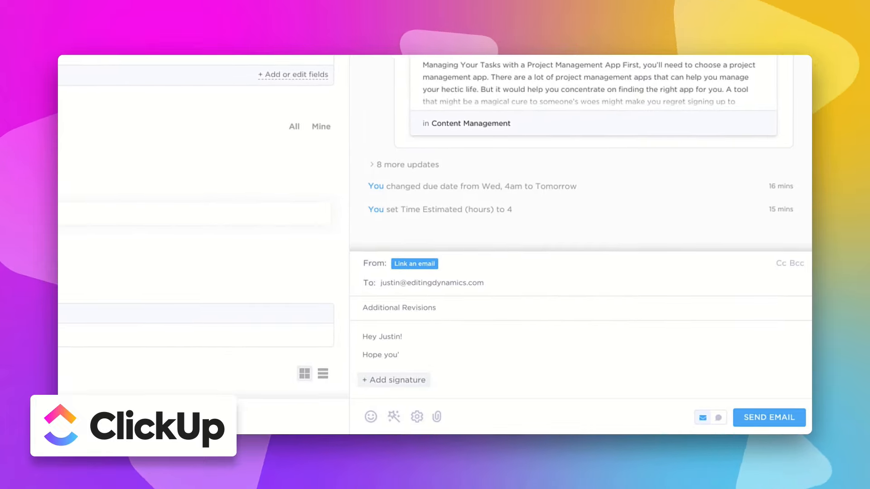
type("o see if you were able to revise our blog post?")
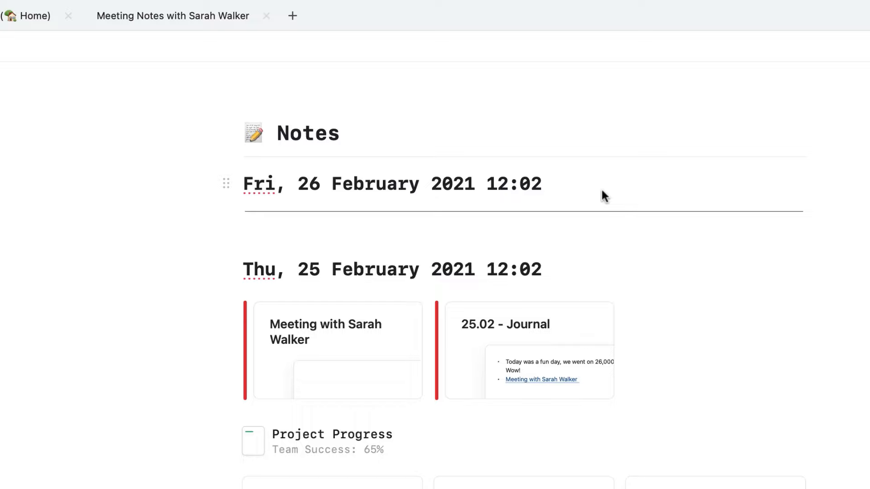
- Add empty lines below the Fri, 26 February heading, then go back to All Documents
left_click(602, 195)
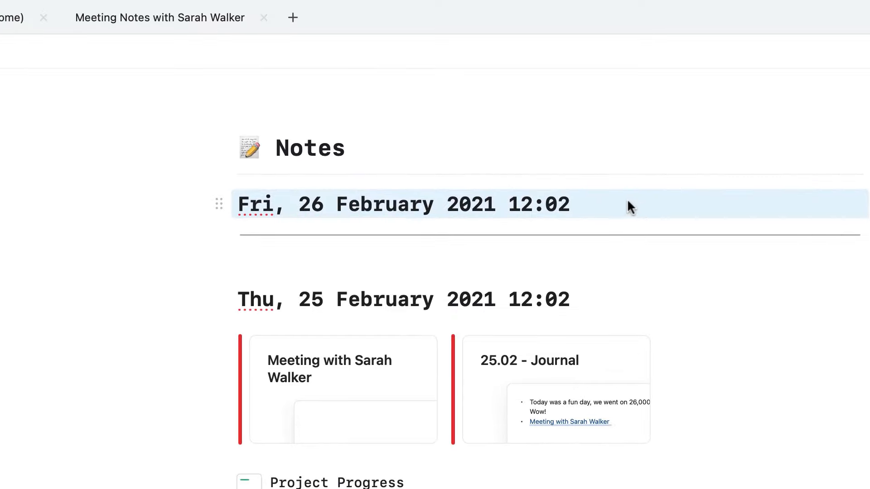
left_click(621, 205)
key("Return")
key("Return")
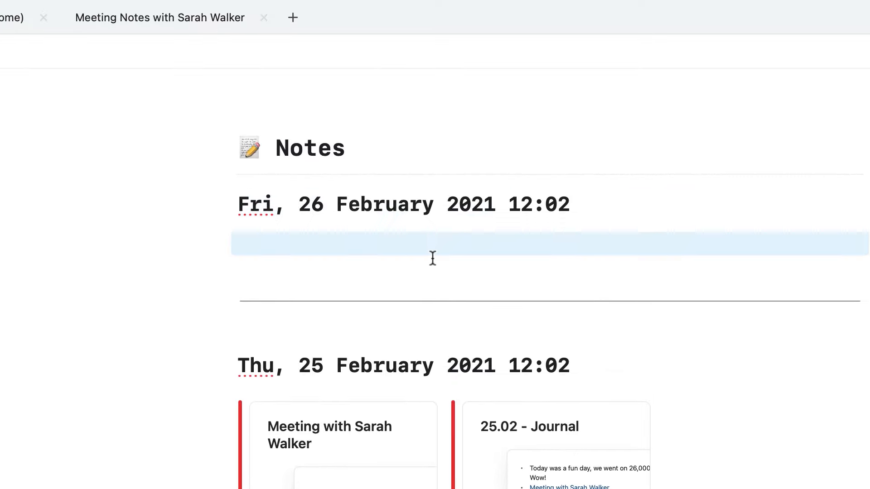
left_click(308, 250)
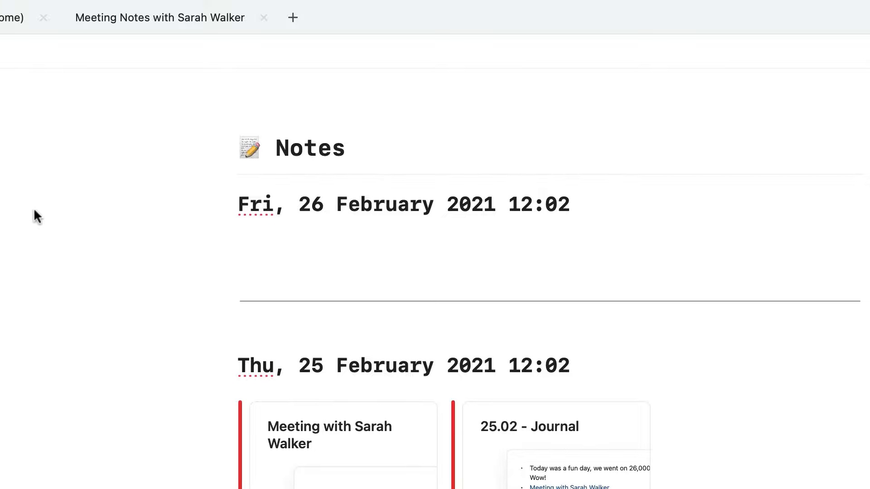
left_click(75, 54)
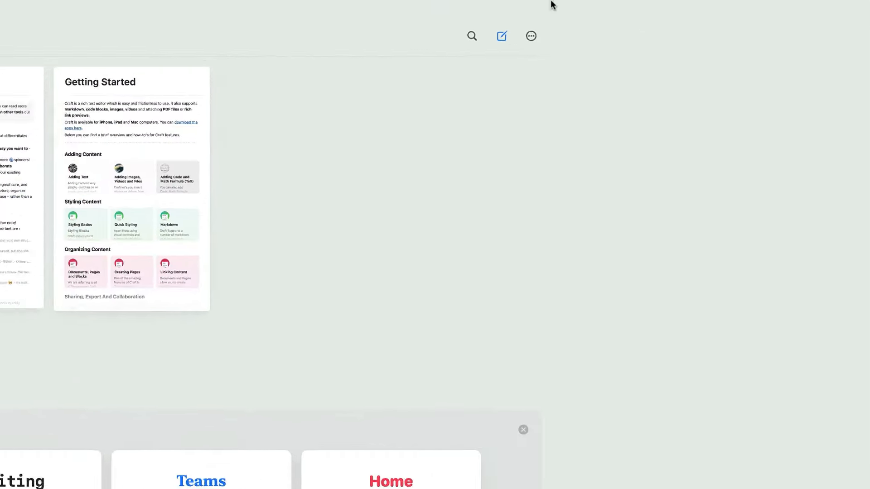
- Create a new blank Untitled document from the top-right toolbar
left_click(674, 19)
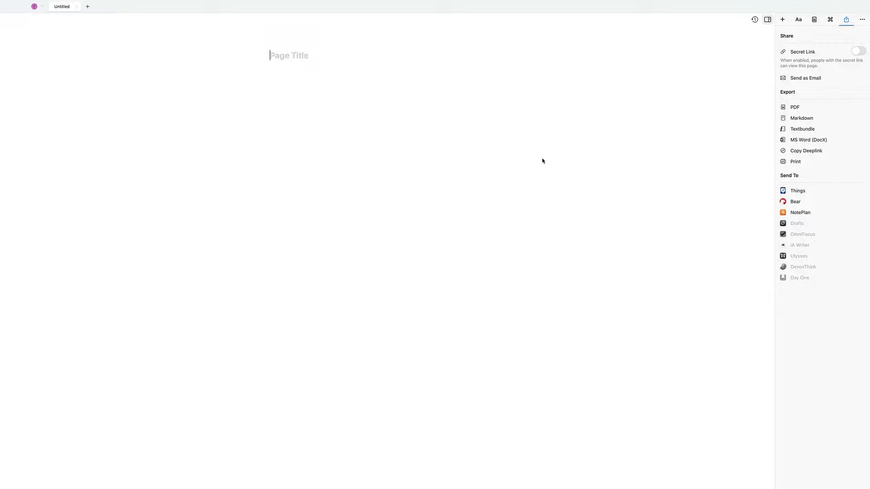
- Title the new page 'Home' with a leading house emoji and show its Page Details
key("ctrl+super+space")
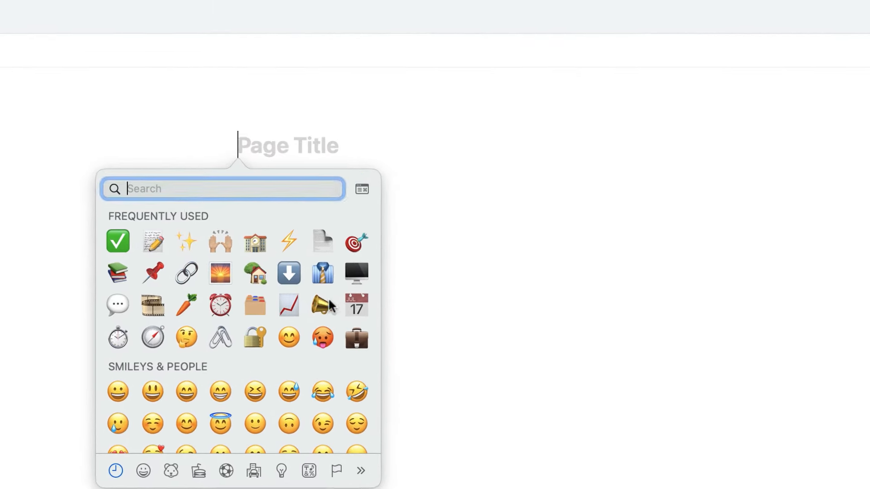
left_click(243, 277)
type("Home")
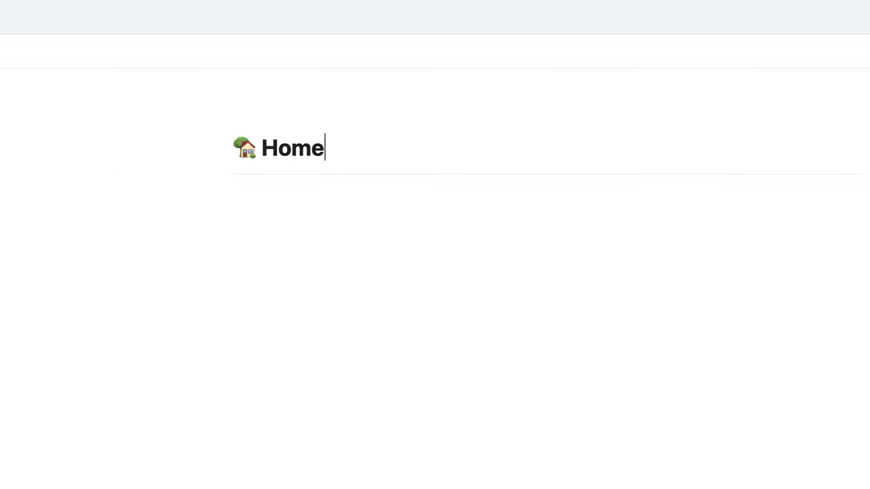
left_click(720, 52)
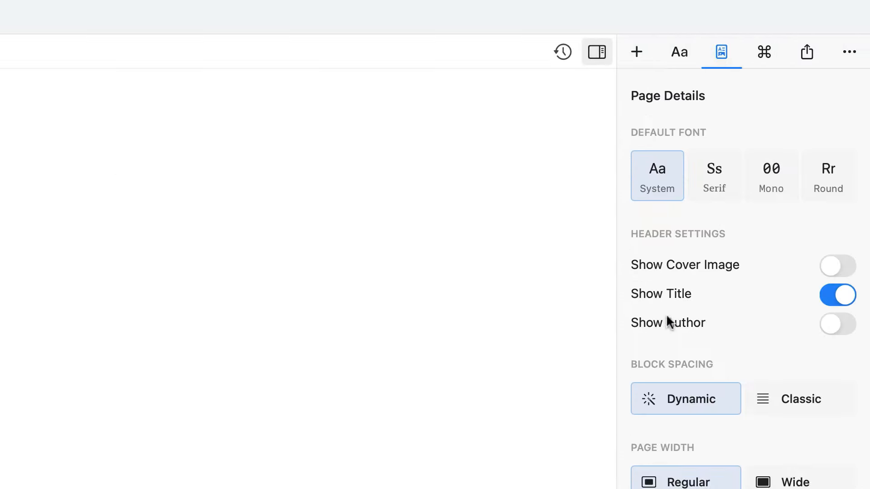
- Set the Home page font to Mono and turn on the cover image, keeping title and regular width
left_click(727, 185)
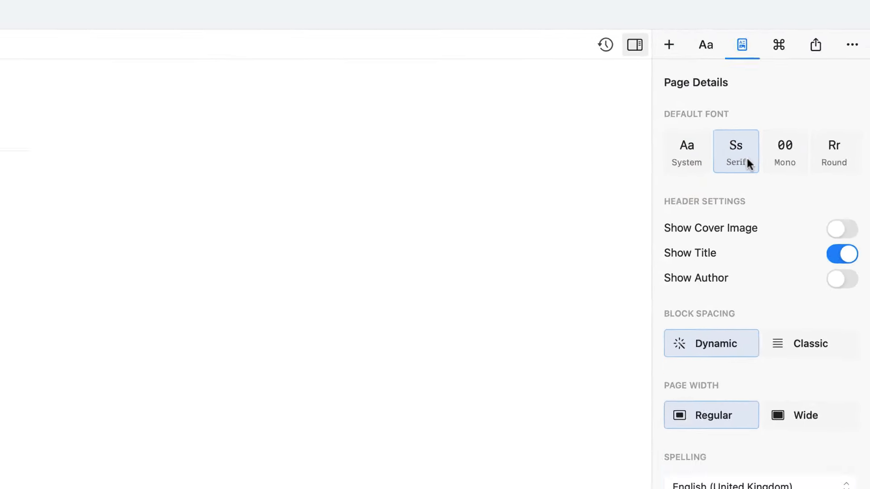
left_click(771, 177)
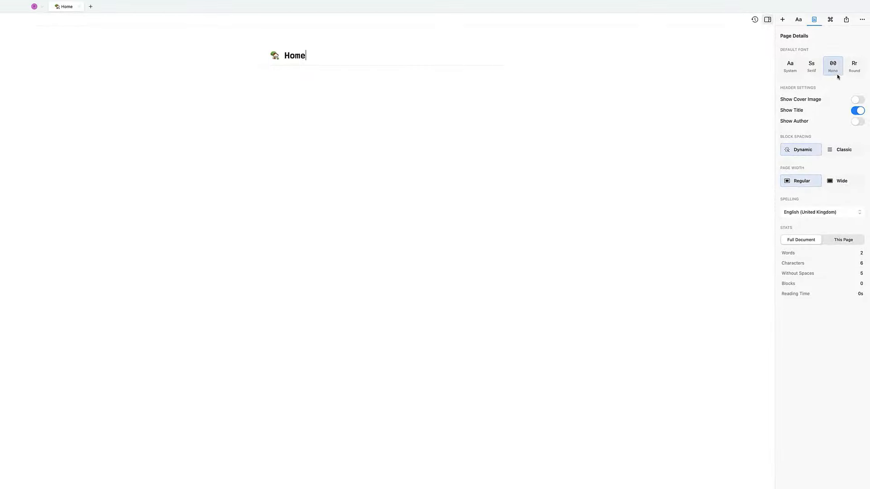
left_click(859, 101)
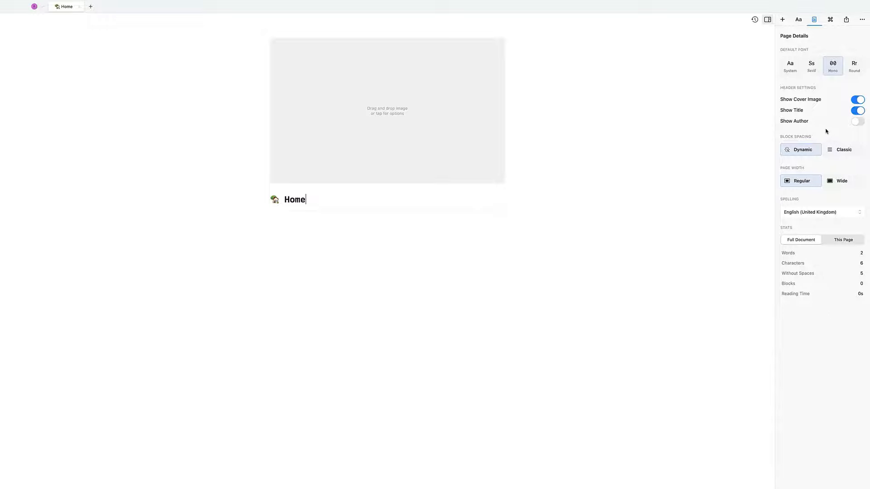
left_click(857, 111)
left_click(856, 111)
left_click(839, 181)
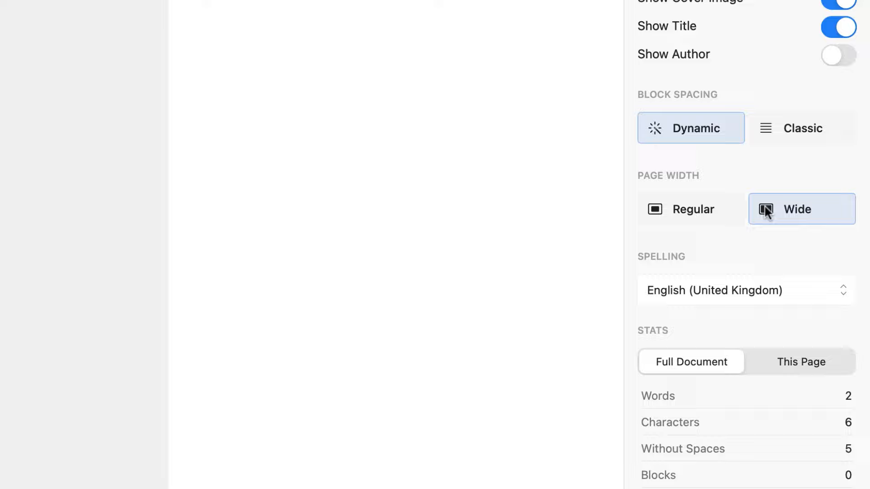
left_click(723, 211)
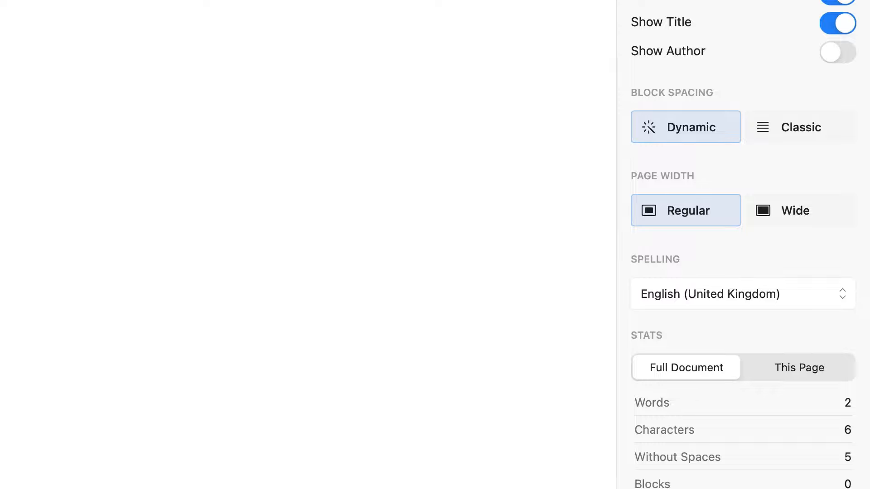
- Set a screenshot as the cover, then try the sunlit cliff Unsplash photo instead
left_click(235, 198)
left_click(361, 225)
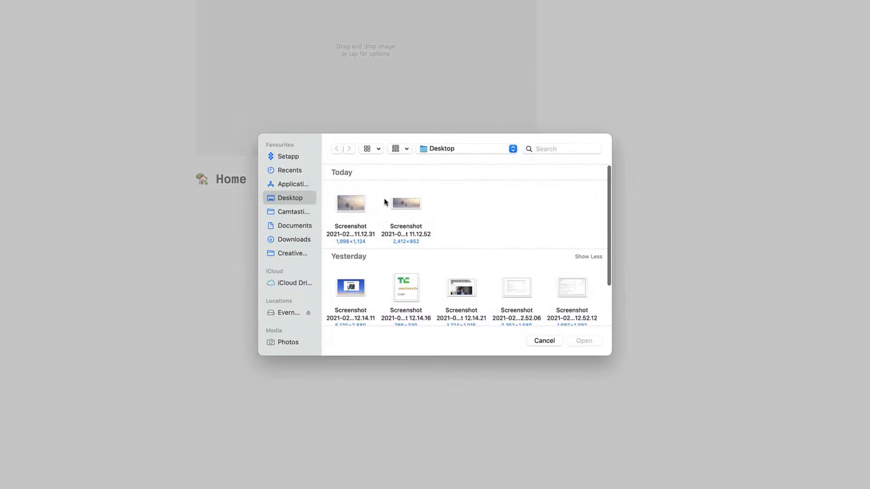
left_click(398, 202)
double_click(397, 202)
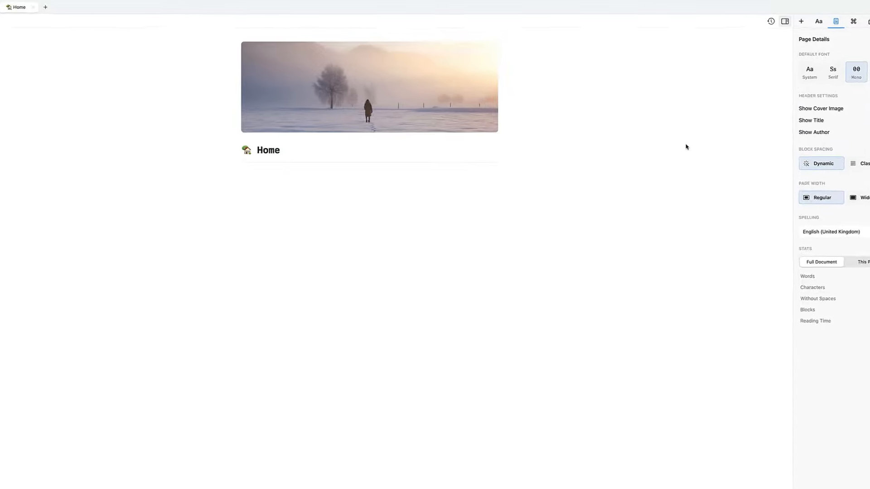
left_click(494, 113)
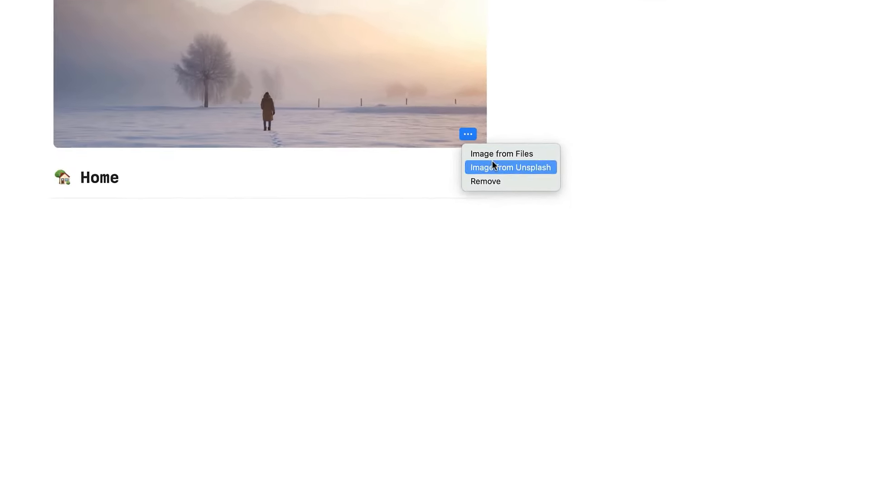
left_click(408, 346)
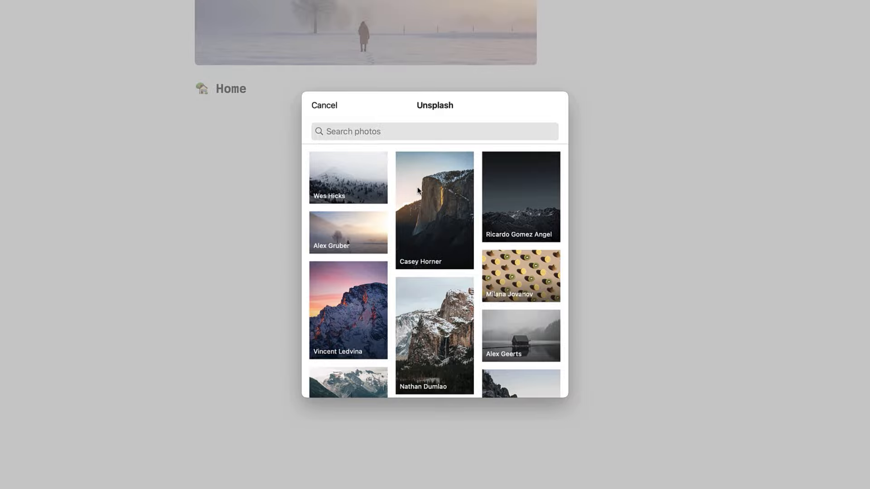
left_click(413, 192)
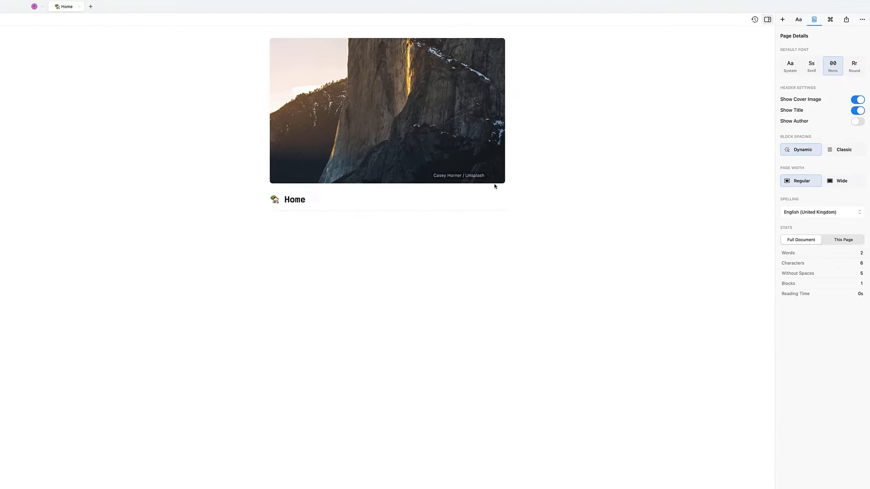
- Restore the misty snowy field screenshot as the Home page cover
left_click(355, 193)
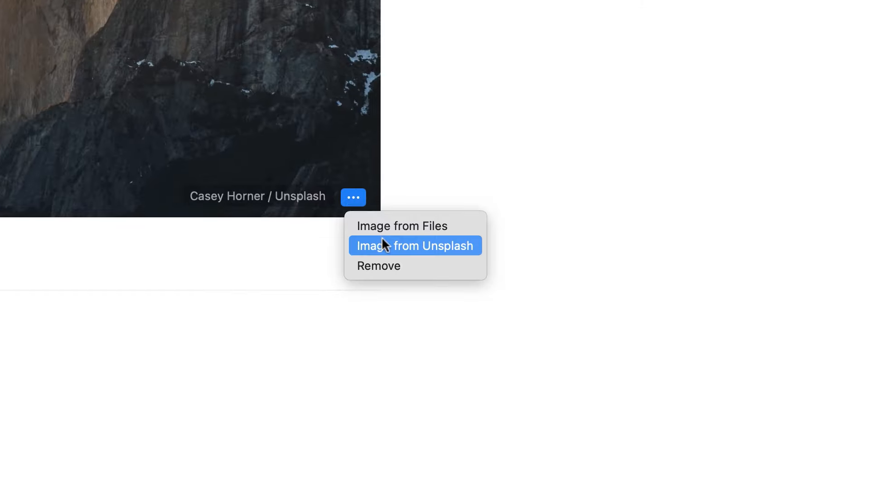
left_click(394, 225)
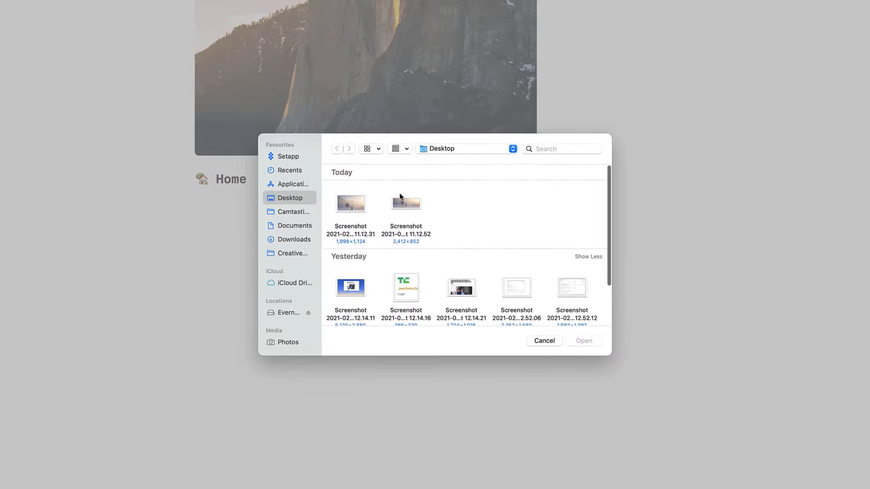
double_click(402, 204)
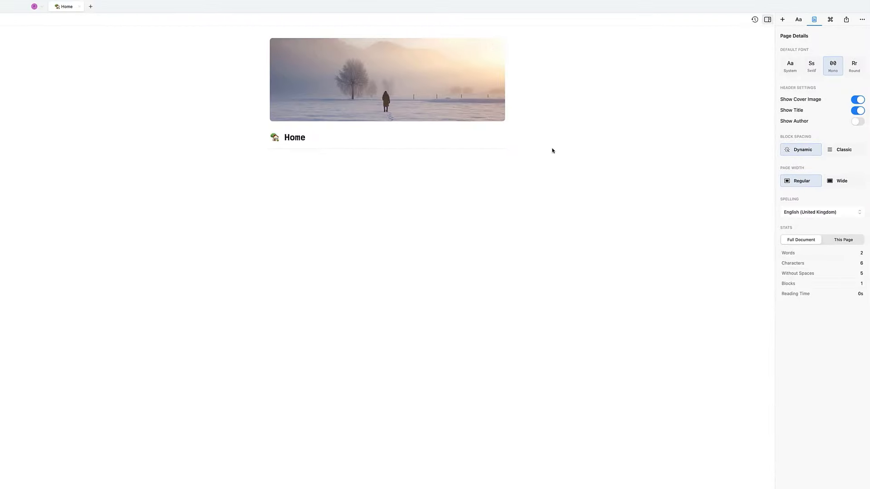
- Type 'Good Morning,' followed by the user's first name below the Home title
mouse_move(494, 116)
left_click(369, 163)
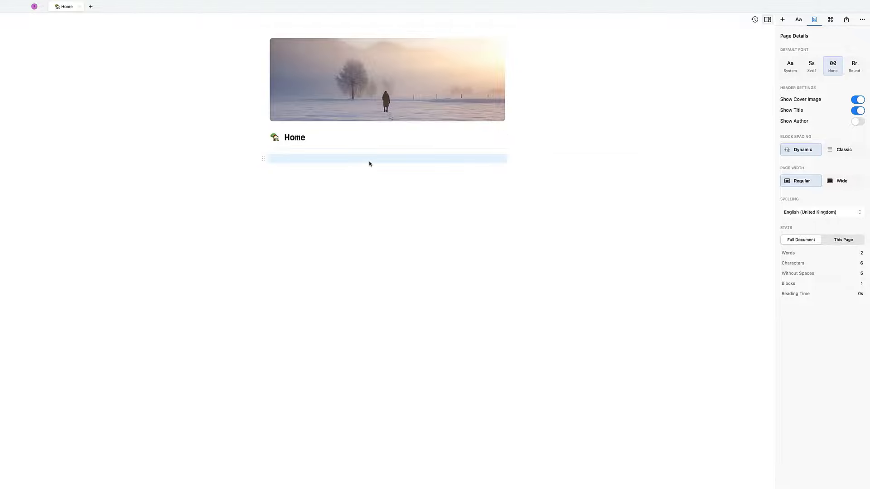
left_click(799, 19)
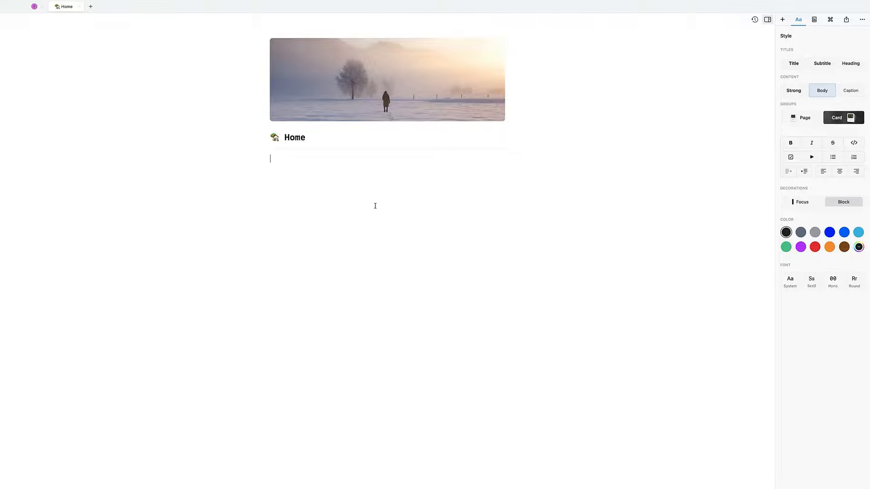
type("Good Morning, Francesco")
- Insert a sun emoji at the start of the greeting
key("super+a")
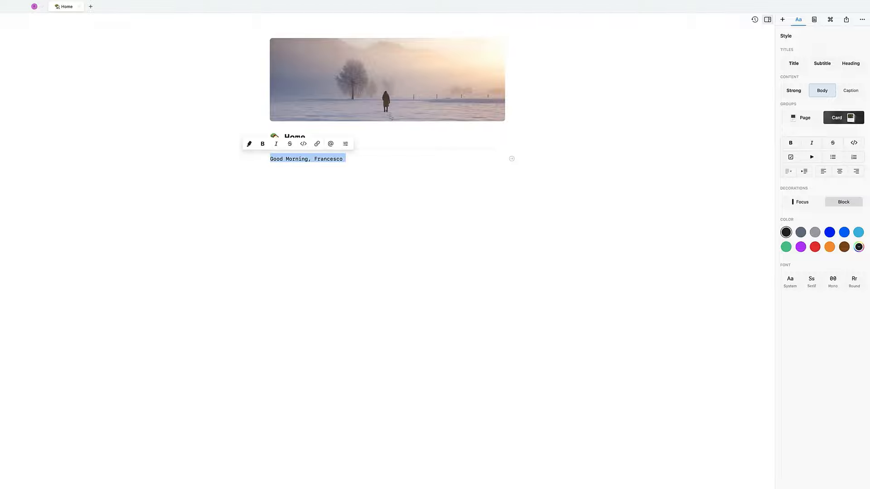
key("Left")
key("ctrl+super+space")
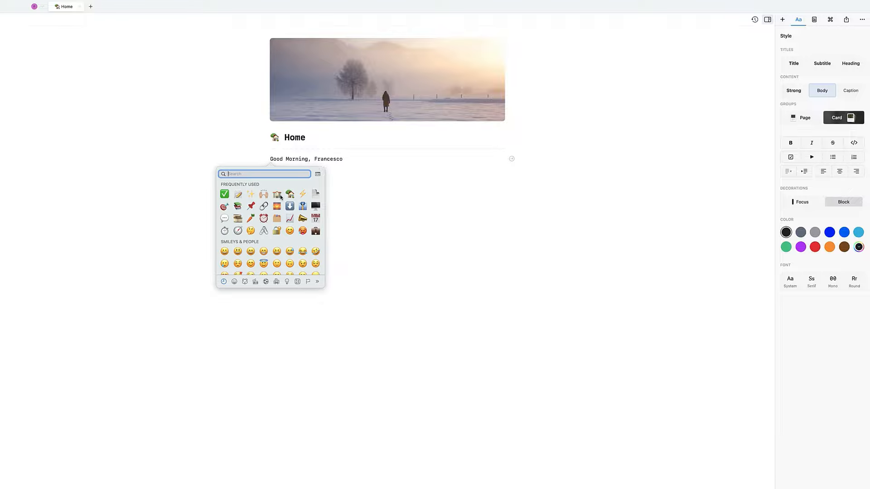
type("sun")
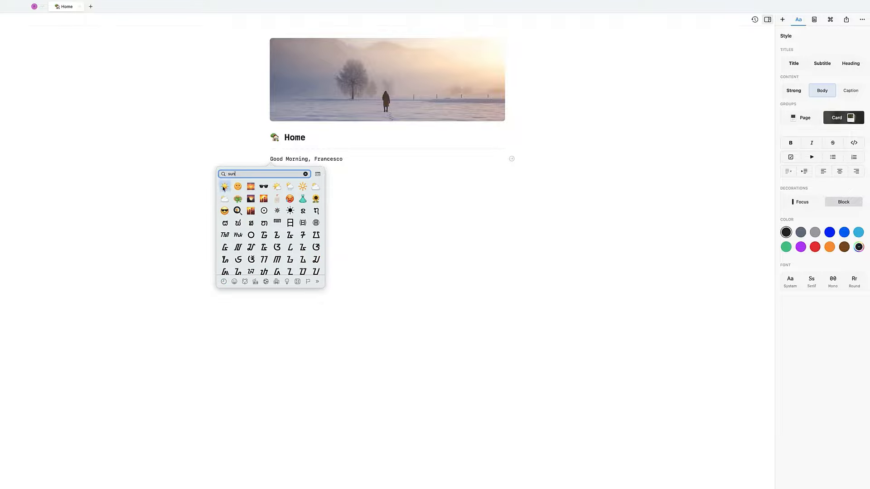
left_click(224, 188)
- Style the whole greeting line as a Heading and add an empty line below it
double_click(305, 159)
key("super+a")
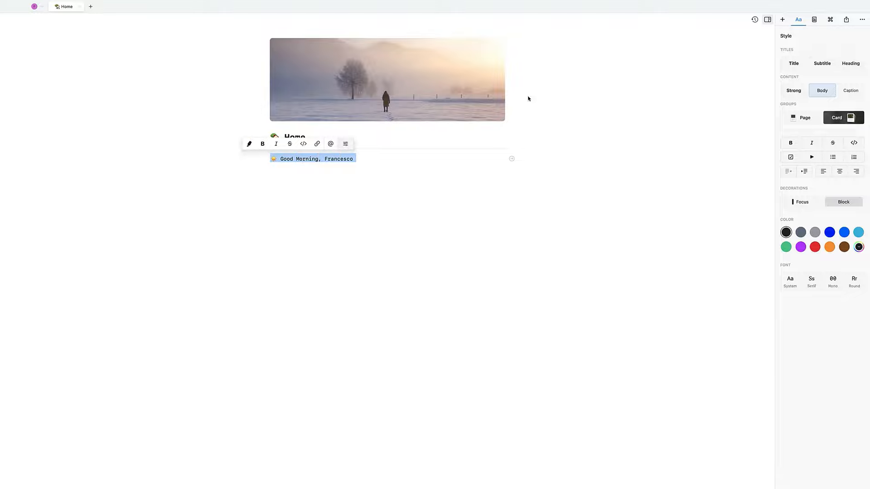
left_click(821, 63)
left_click(793, 63)
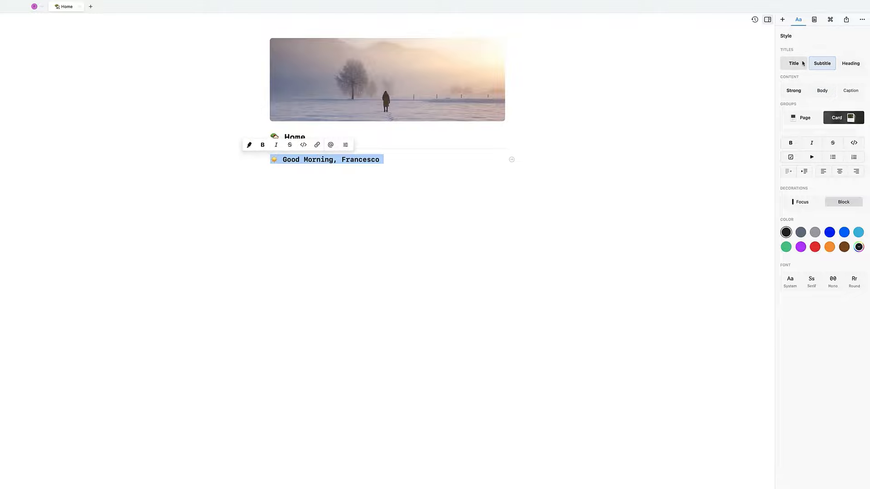
left_click(850, 63)
left_click(381, 183)
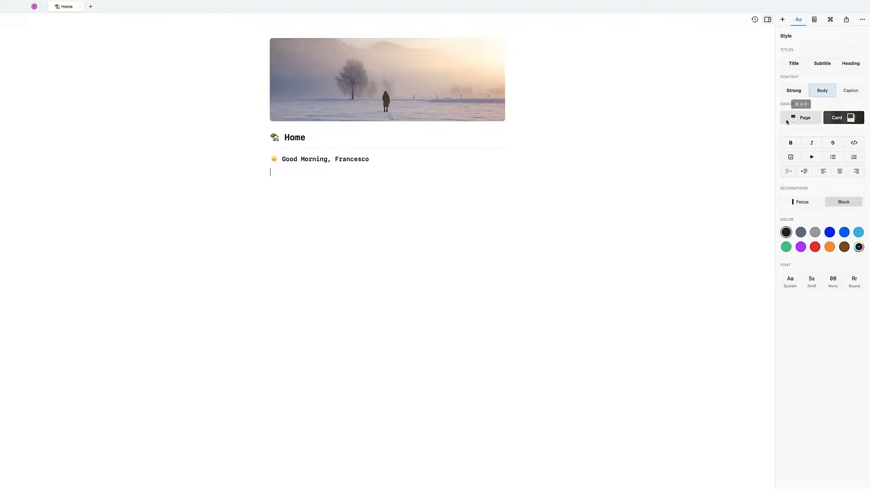
- Type Tasks, Notes and Pages as three lines and select all three blocks
type("Tasks")
key("Return")
type("Notes ")
type("Pages")
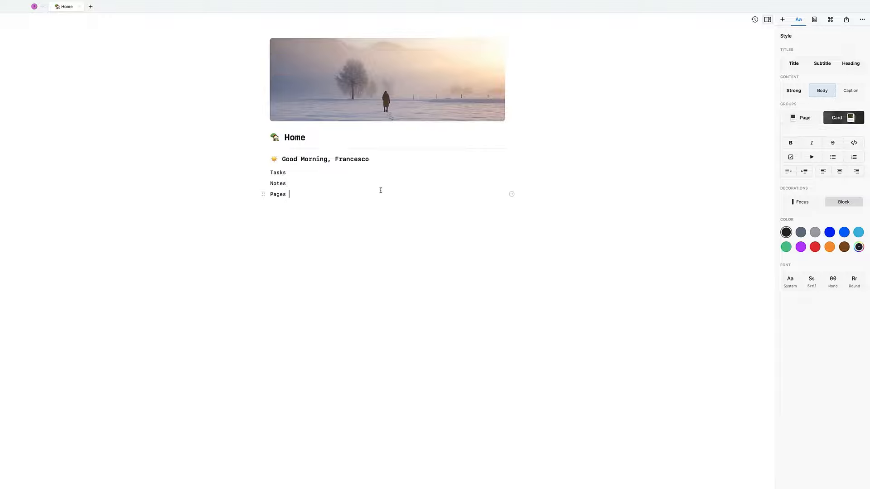
key("super+a")
key("super+a")
left_click(304, 184)
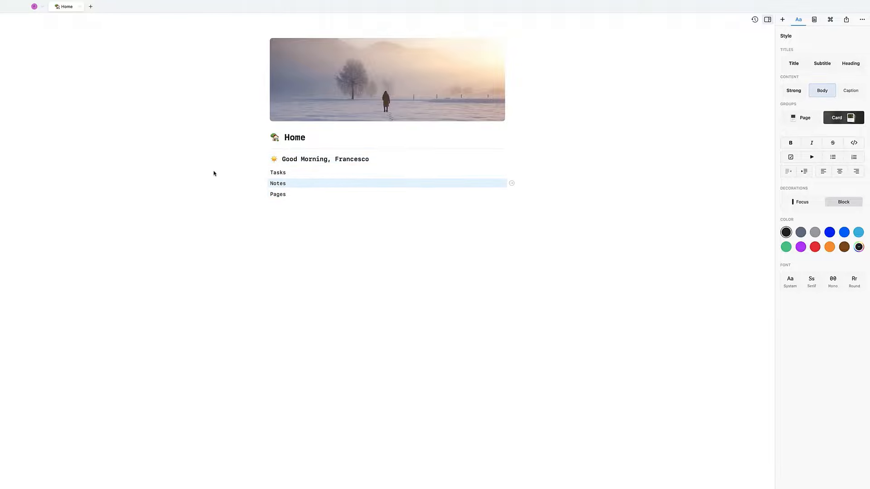
left_click_drag(214, 174, 340, 199)
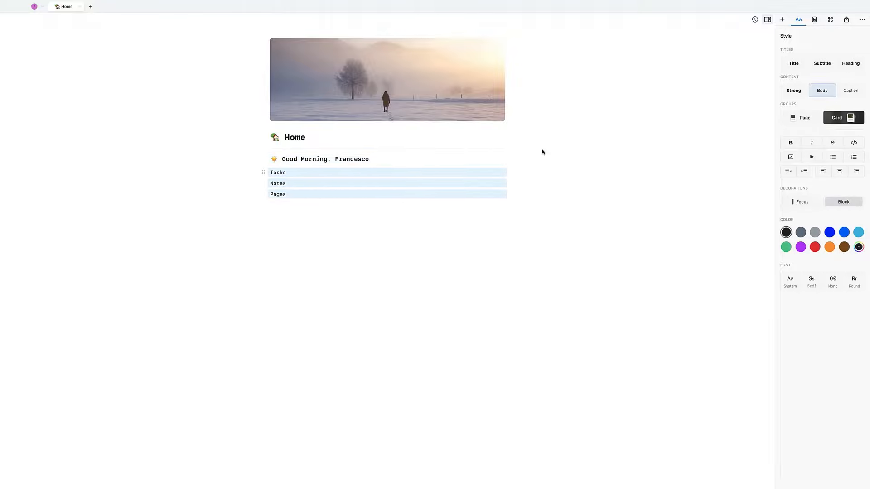
- Turn the three lines into sans-serif cards with the foggy screenshot as their background image
left_click(849, 119)
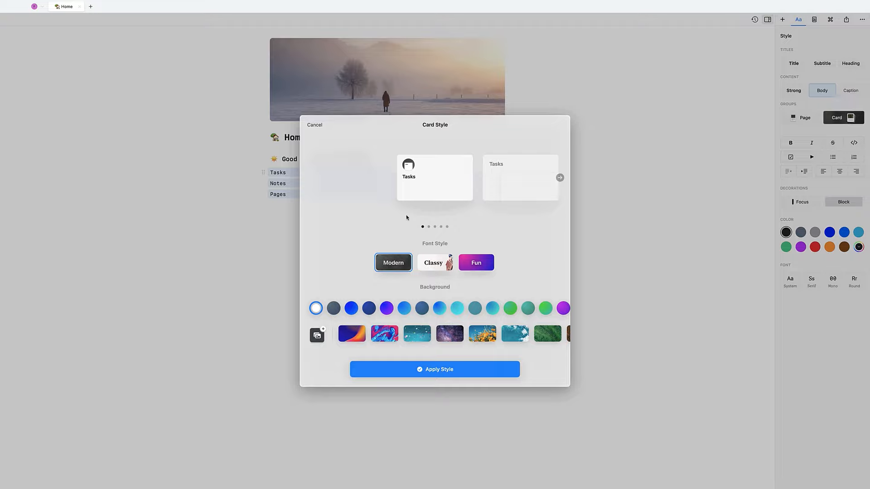
scroll(456, 196, "right", 3)
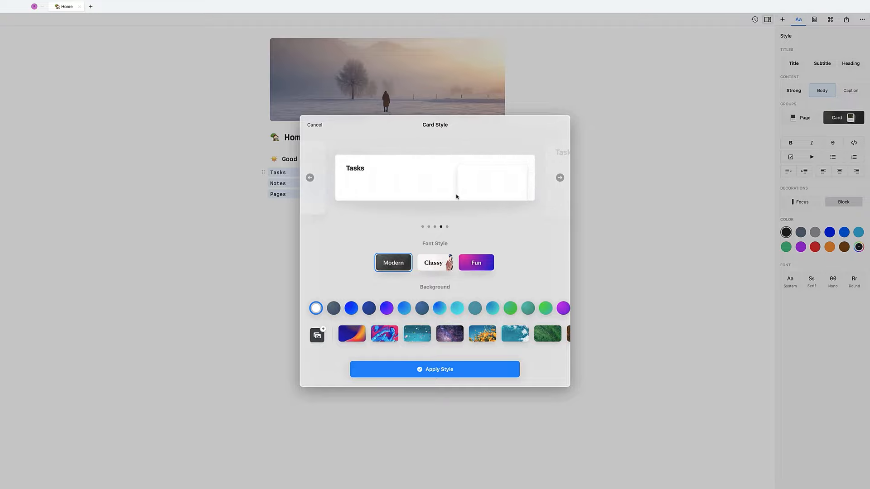
scroll(456, 194, "right", 1)
left_click(435, 262)
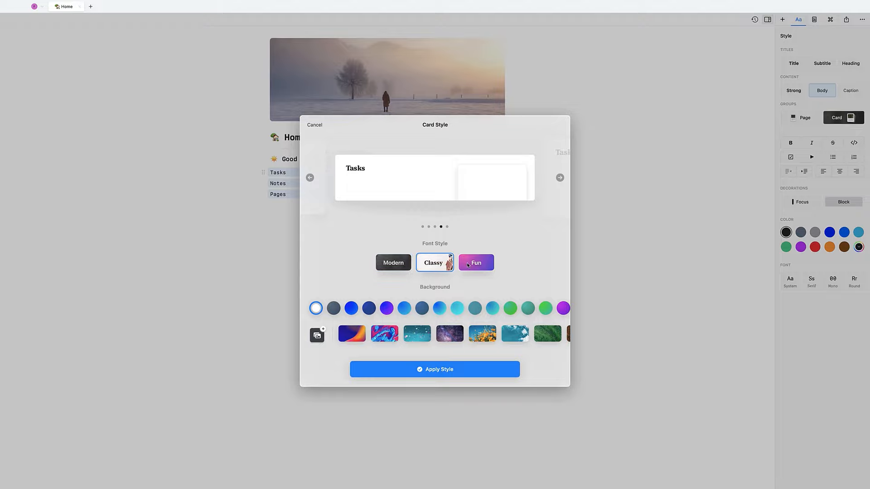
left_click(393, 263)
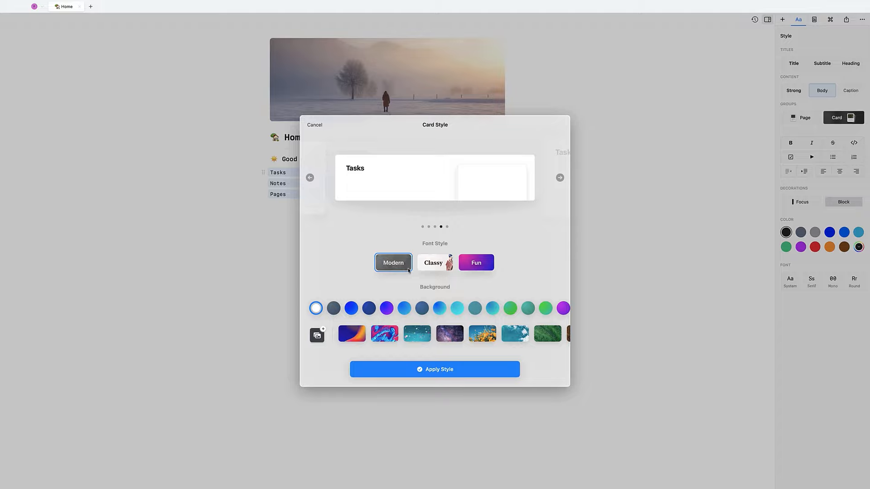
left_click(336, 309)
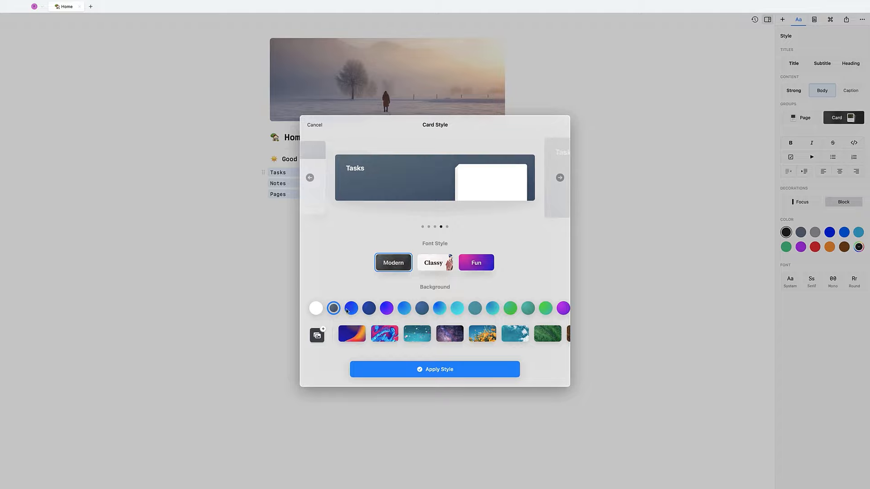
left_click(318, 335)
left_click(382, 348)
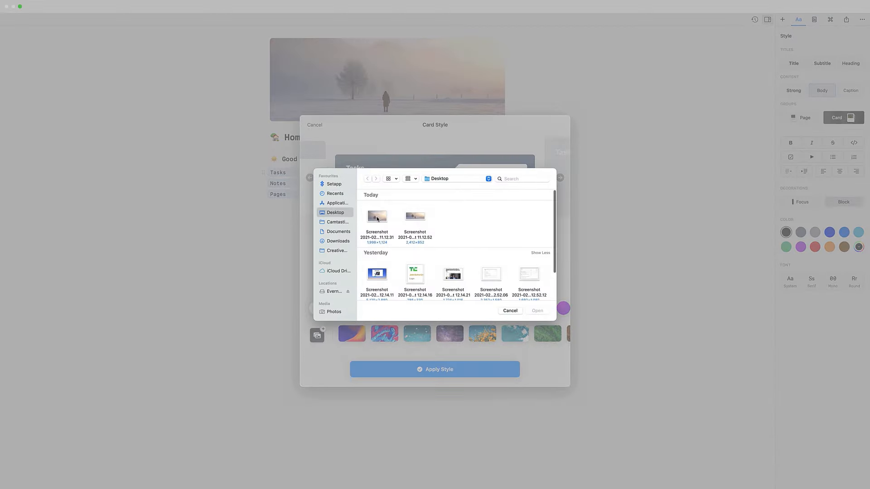
left_click(376, 217)
double_click(377, 216)
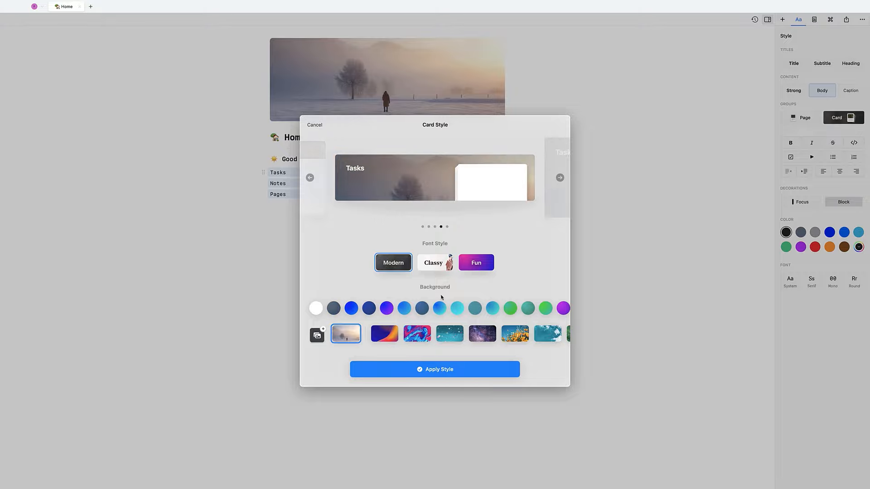
left_click(413, 368)
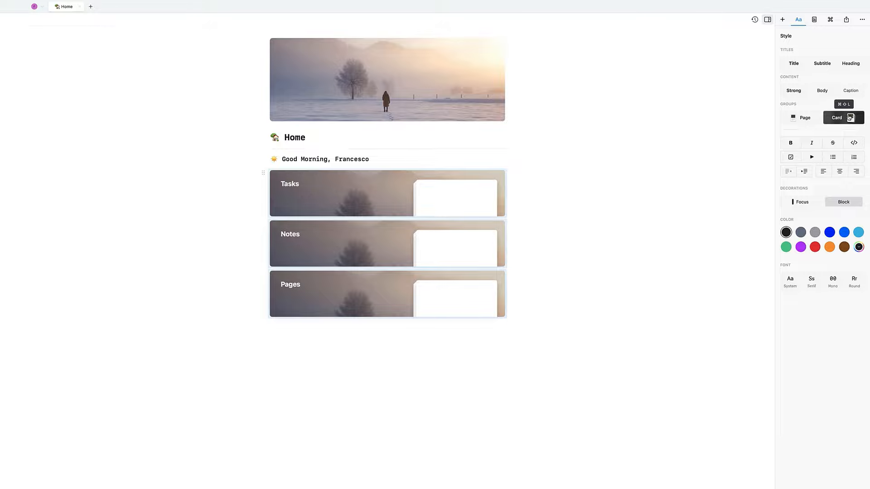
- Switch the cards to the tall side-by-side layout
left_click(849, 118)
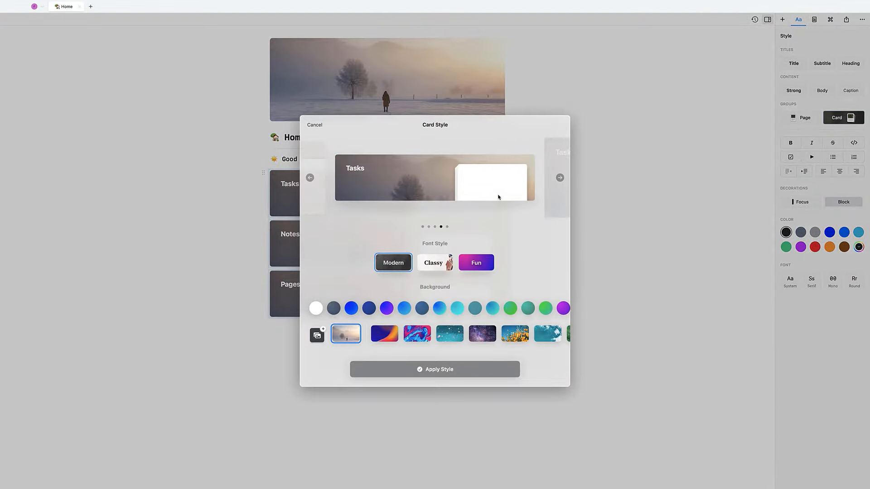
scroll(498, 197, "left", 2)
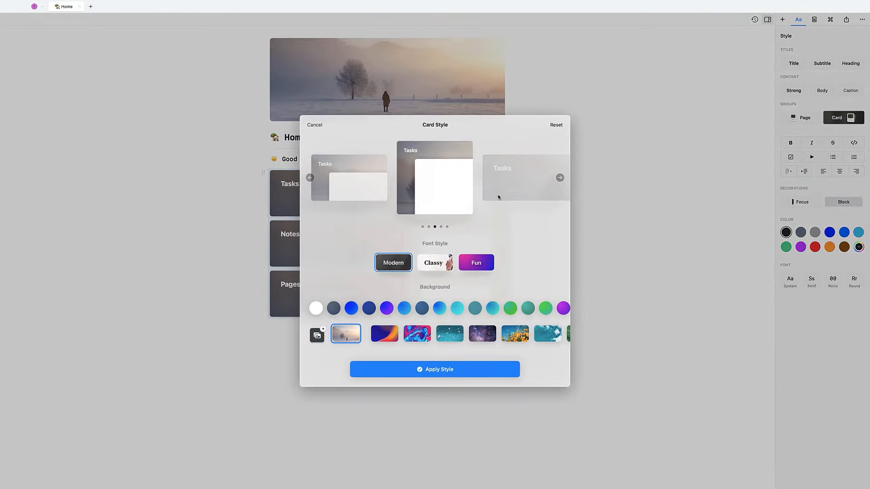
left_click(441, 369)
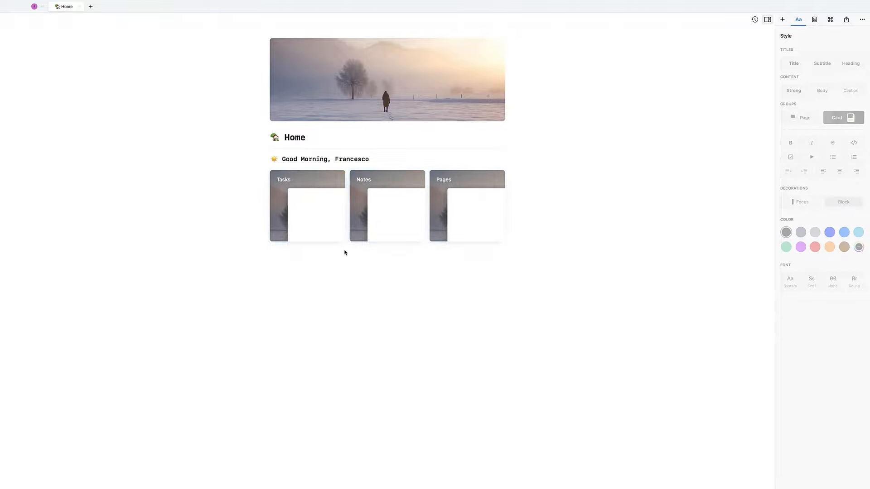
- Add a ✅ checkmark emoji to the Tasks page title
left_click(301, 181)
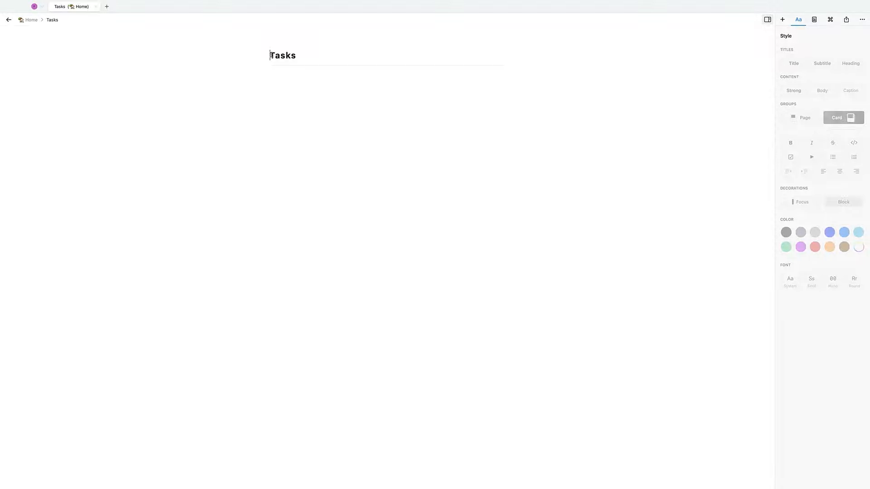
key("ctrl+super+space")
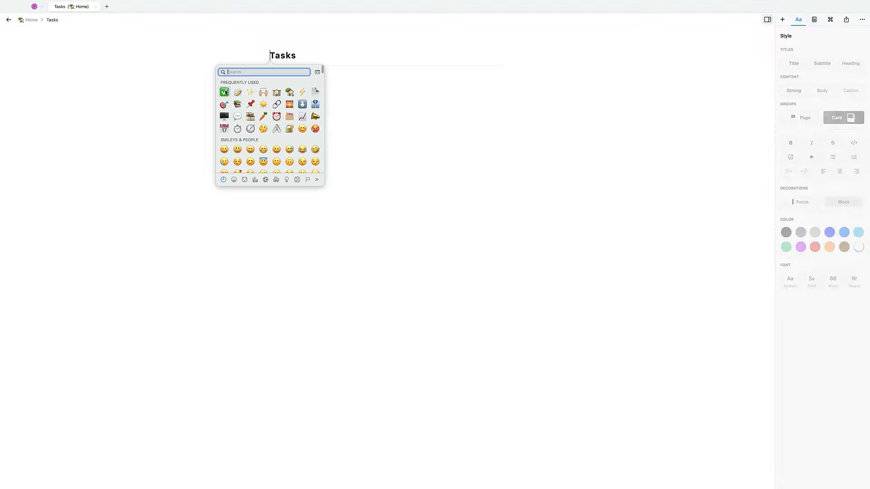
left_click(223, 92)
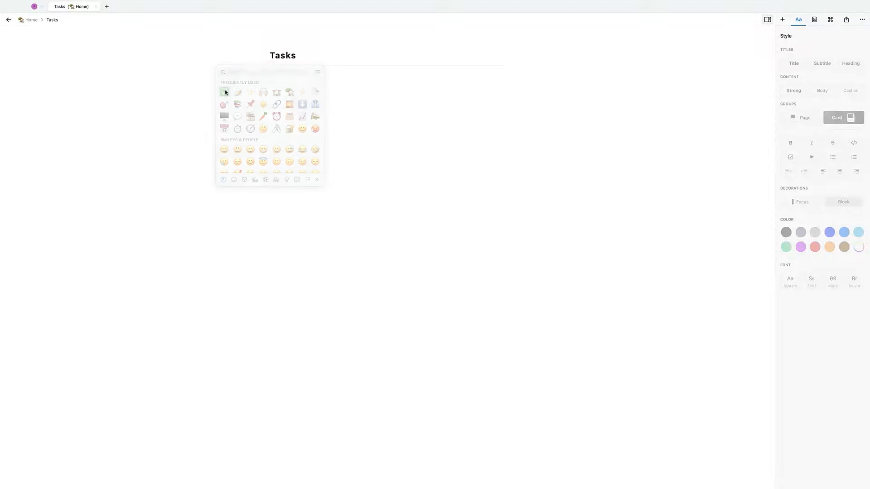
left_click(37, 20)
- Add a 📝 memo emoji to the Notes page title
left_click(385, 171)
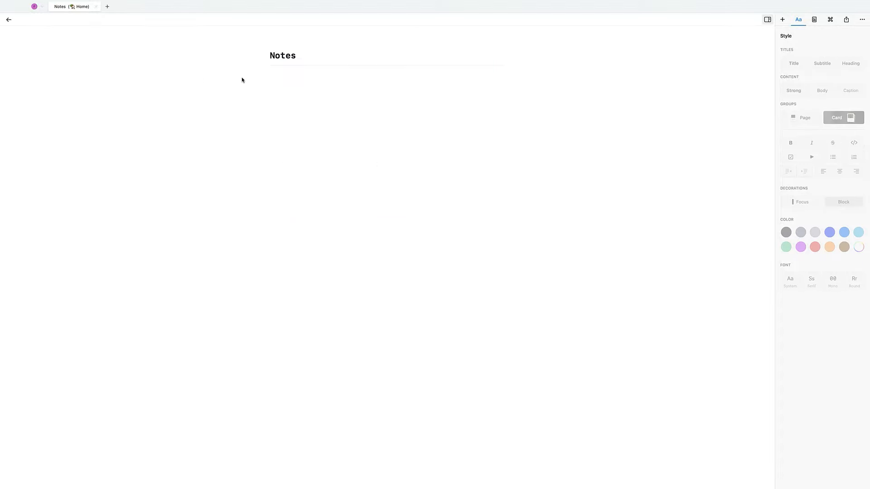
left_click(269, 53)
key("ctrl+super+space")
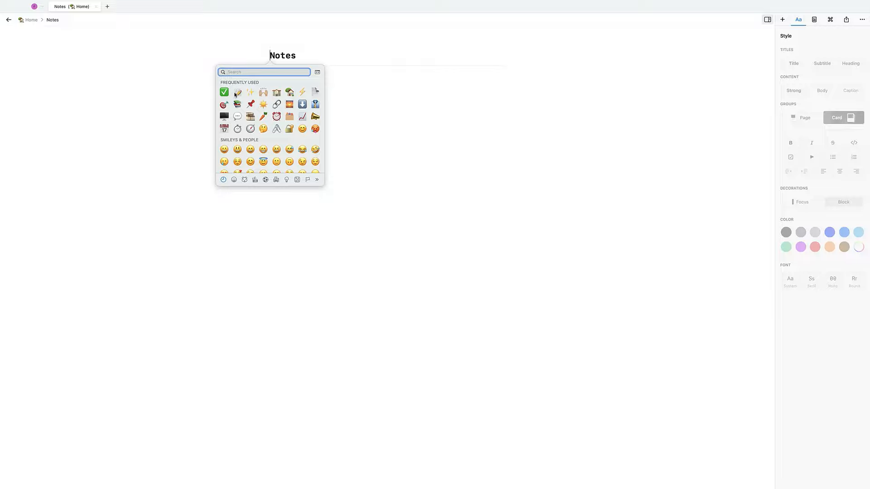
left_click(237, 93)
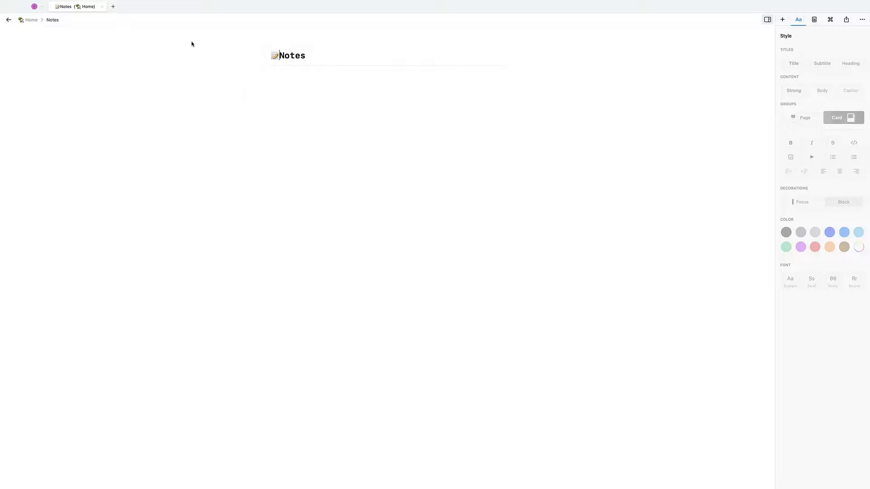
left_click(28, 21)
- Add a 📌 pushpin emoji to the Pages page title
left_click(458, 195)
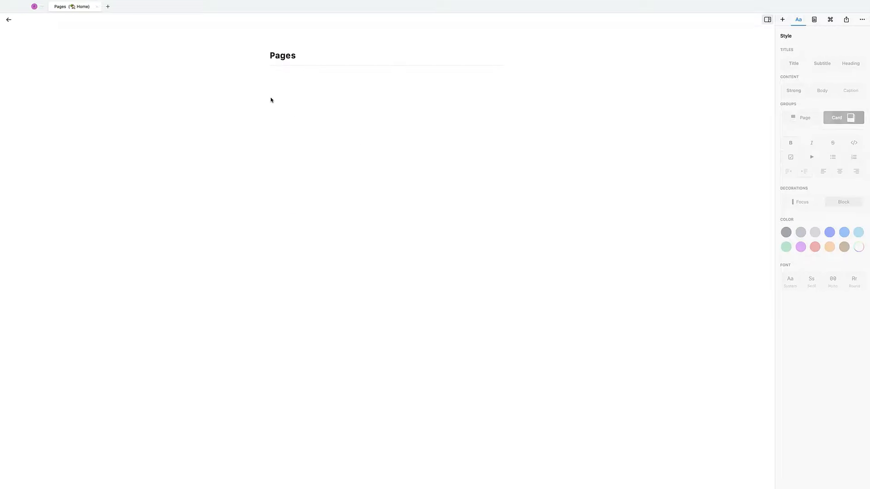
left_click(270, 53)
key("ctrl+super+space")
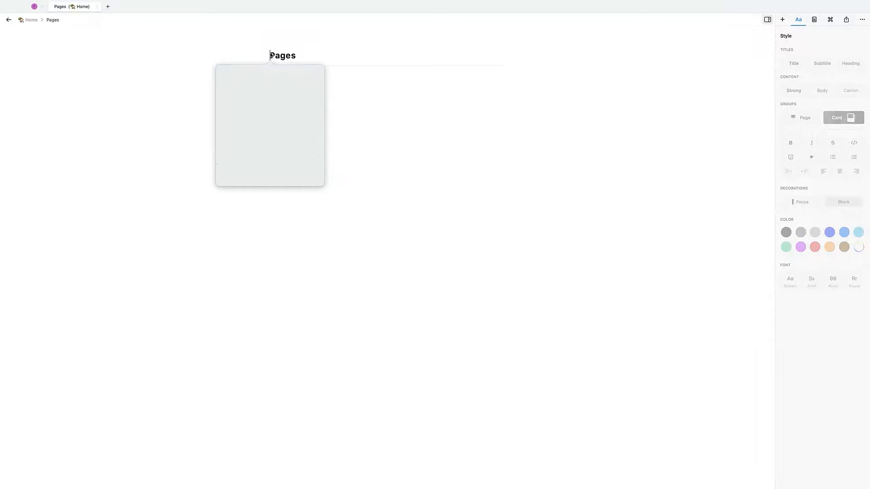
left_click(251, 104)
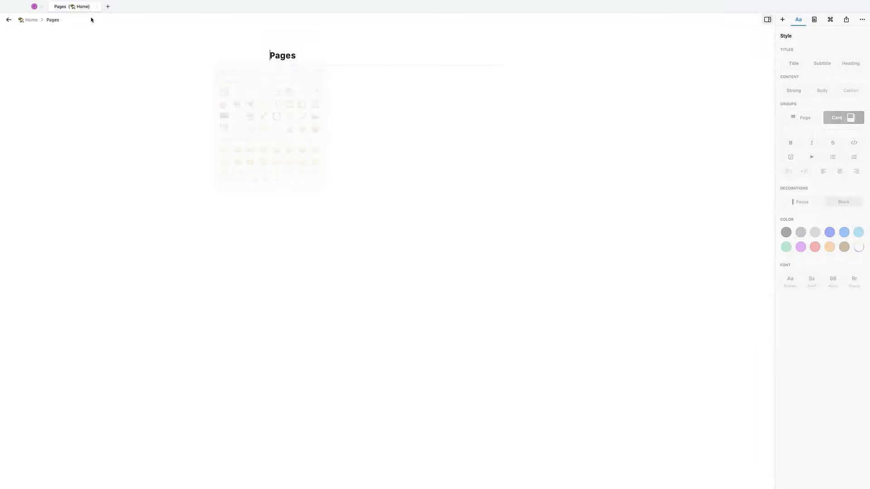
left_click(29, 21)
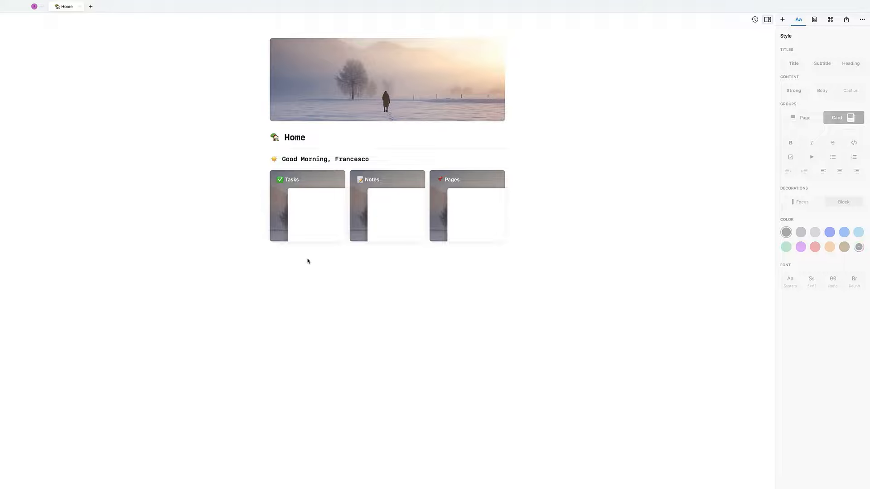
- Add a 'Widgets' line below the Home cards
left_click(282, 265)
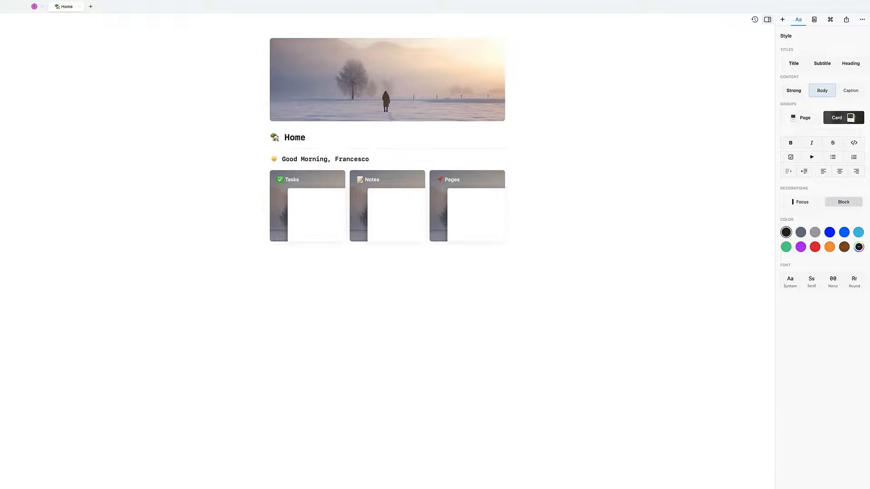
type("Widges")
key("BackSpace")
type("ts")
- Open the Tasks card from the Home page as its own page
double_click(284, 275)
left_click(284, 276)
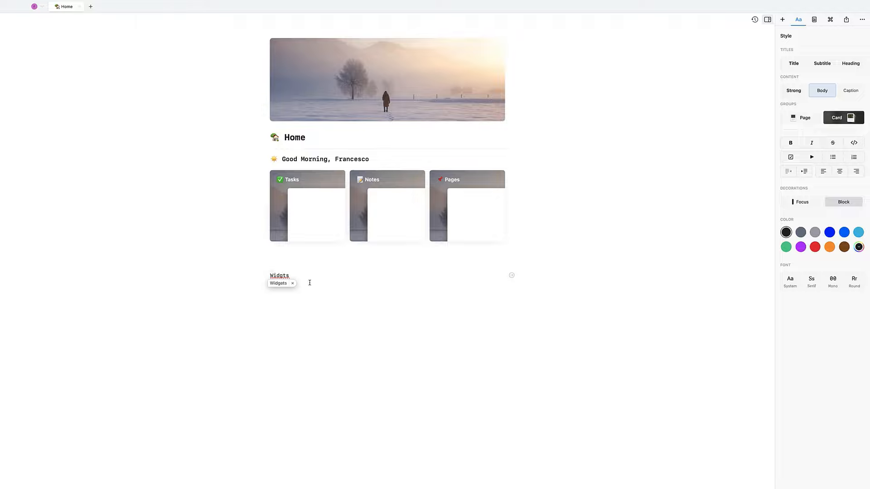
left_click(305, 180)
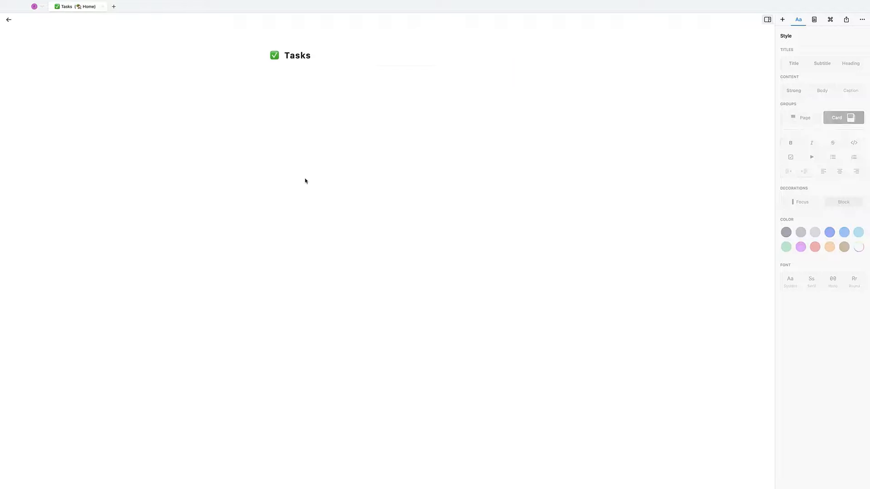
- Write the intro line about weekly tasks with a green focus bar
left_click(810, 205)
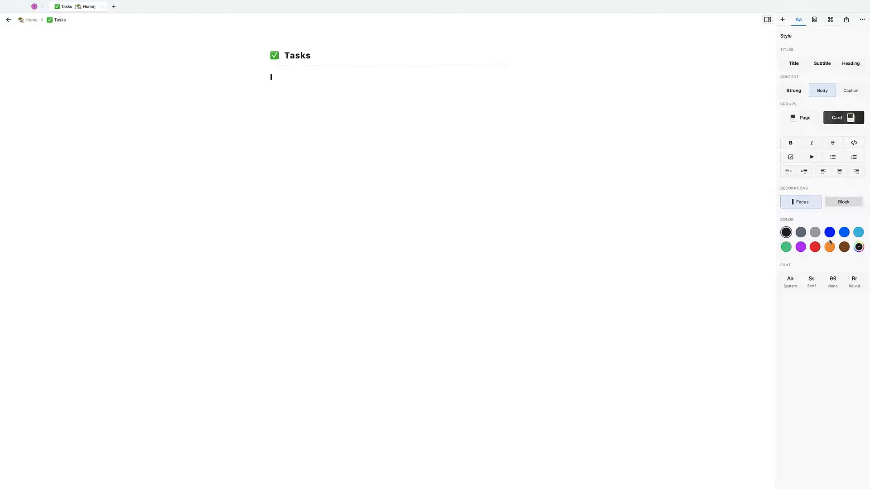
left_click(786, 247)
type("This area fs for all my weekly")
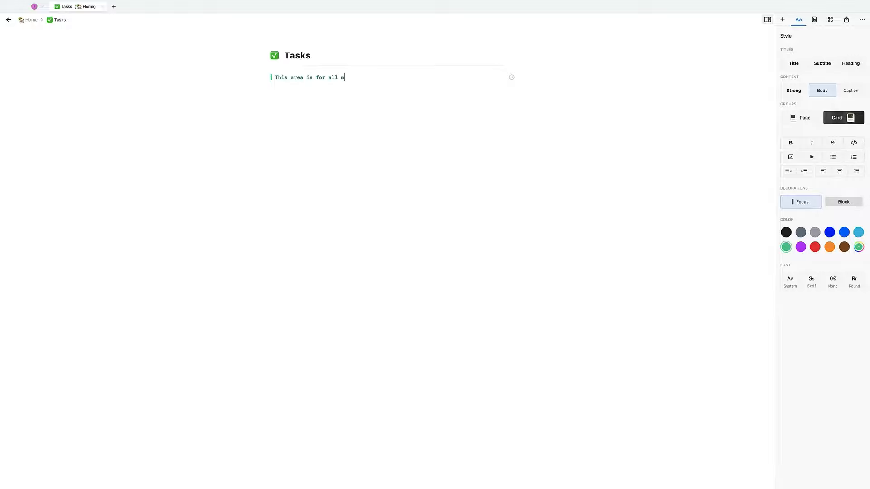
type(" tasks")
- Add This Week, Next Week and Projects lines below the intro
key("Return")
key("Return")
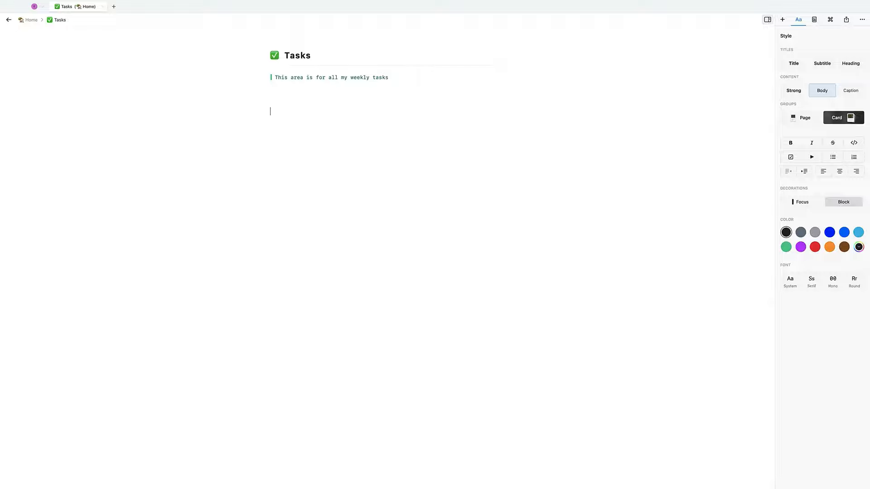
type("This Week")
key("Return")
key("Return")
key("Return")
type("Next week")
key("Return")
key("Return")
type("Projects")
double_click(338, 179)
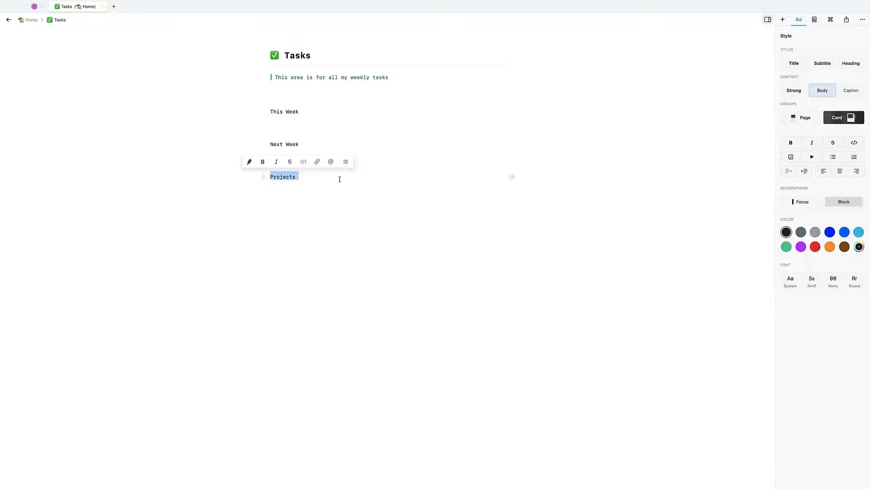
left_click_drag(314, 164, 309, 192)
left_click(317, 180)
left_click(181, 117)
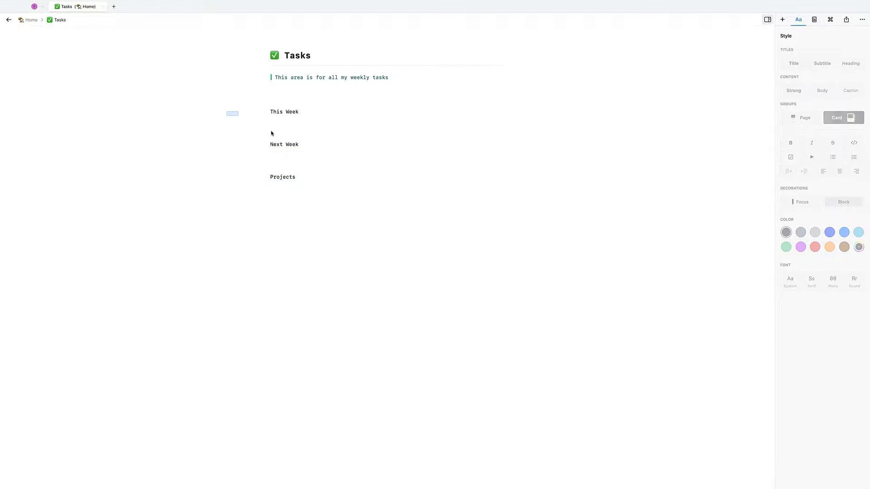
- Style the This Week, Next Week and Projects rows as Title-size headings
left_click_drag(231, 110, 347, 188)
left_click(822, 64)
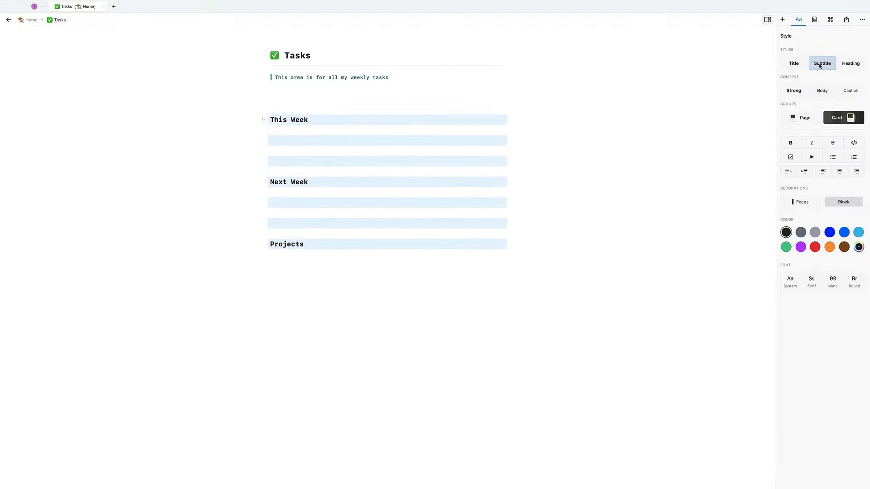
left_click(794, 63)
left_click(411, 241)
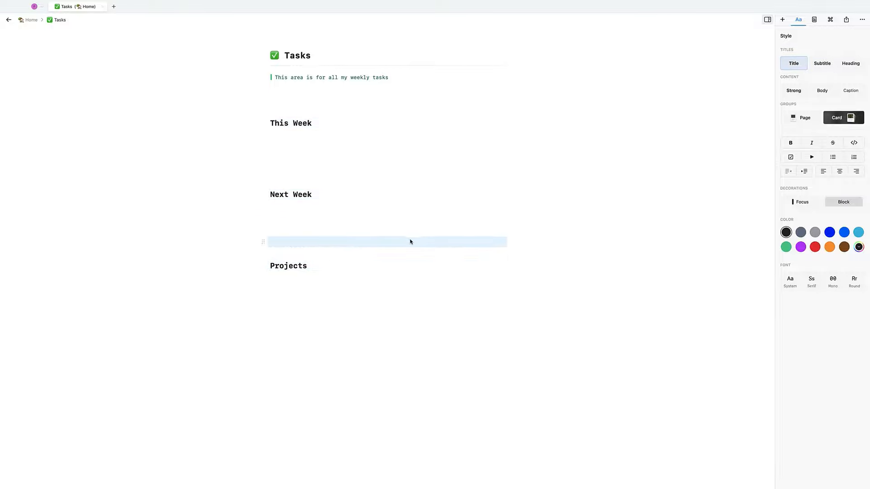
- Highlight Projects, Next Week and This Week in green
left_click_drag(221, 268, 351, 271)
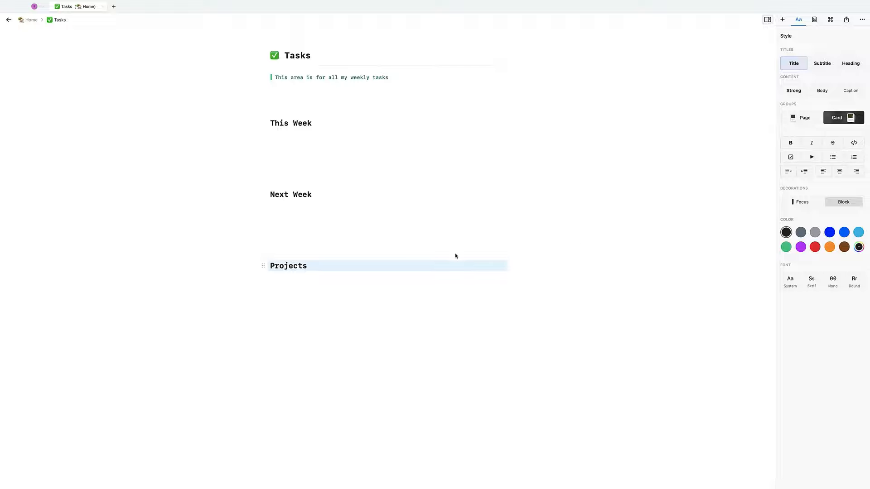
left_click(297, 268)
double_click(294, 268)
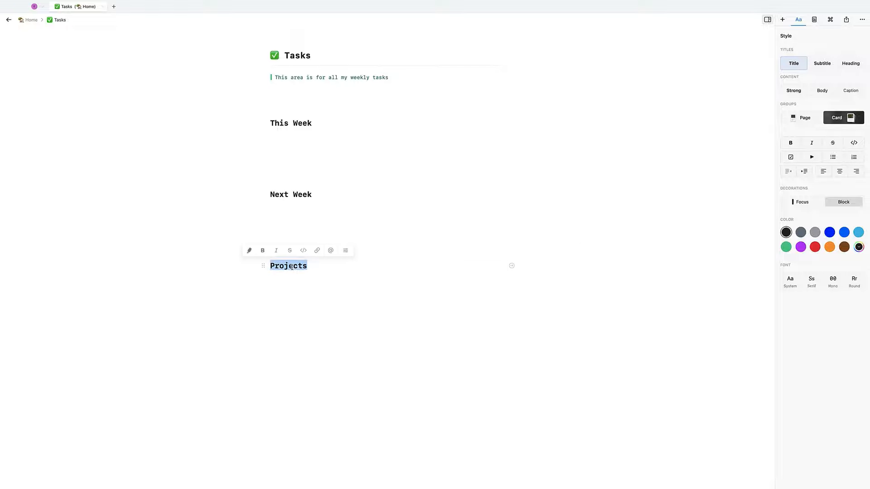
left_click(249, 250)
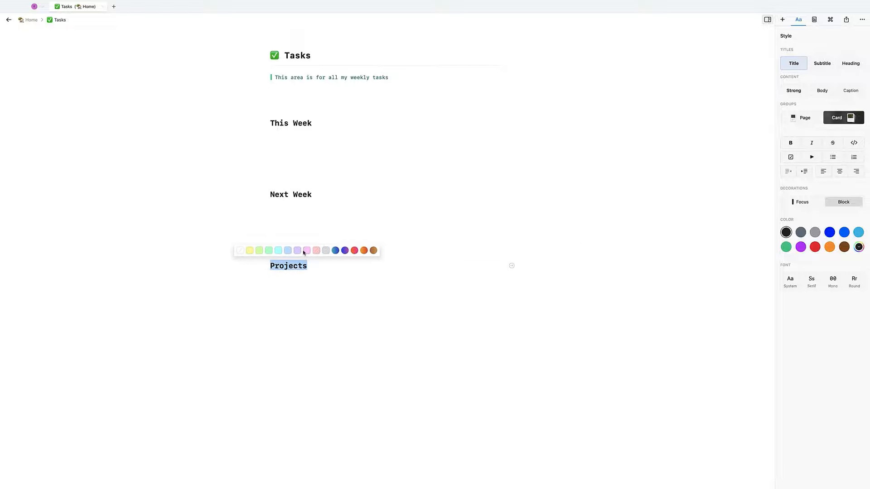
left_click(269, 251)
left_click(284, 195)
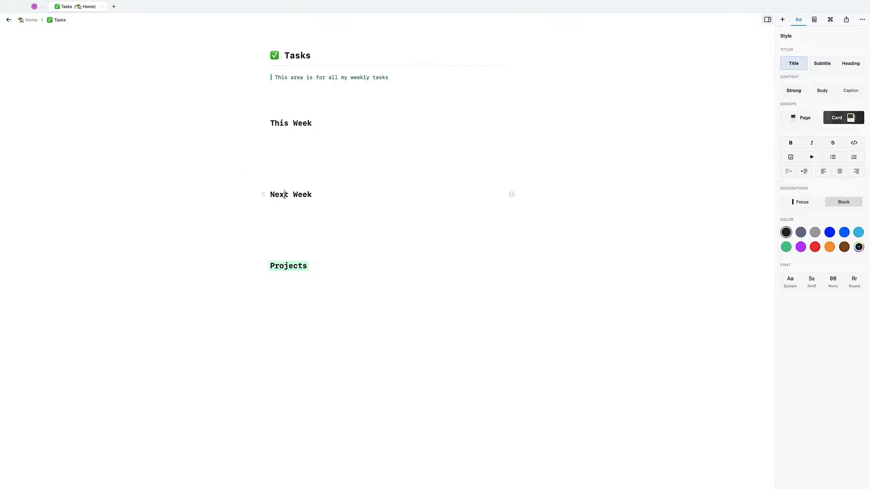
triple_click(286, 195)
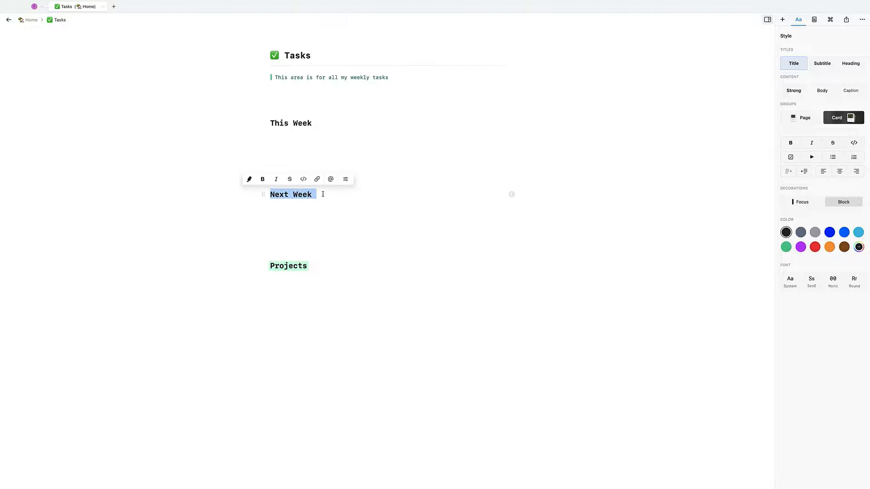
left_click(249, 178)
left_click(269, 178)
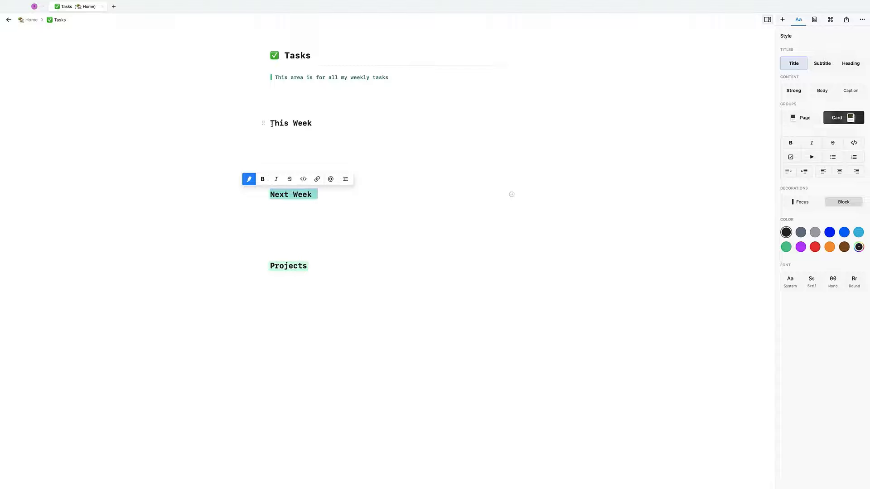
left_click_drag(271, 122, 319, 122)
left_click(249, 107)
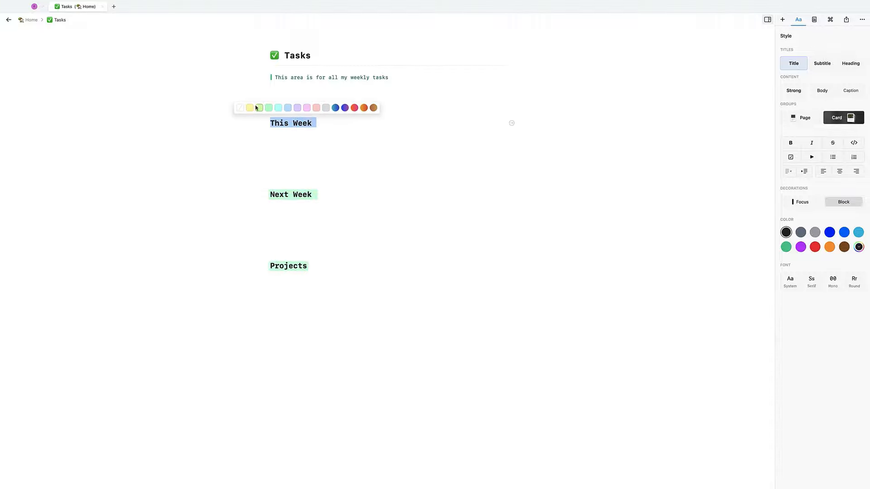
left_click(268, 107)
left_click(311, 146)
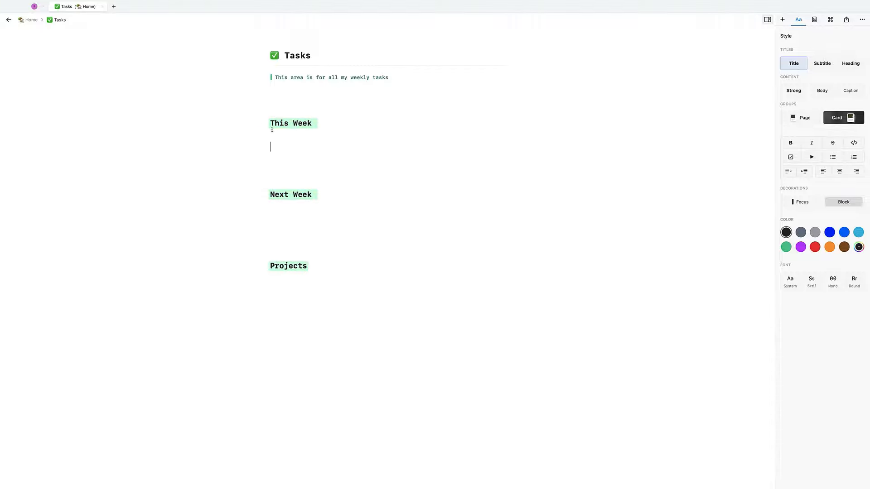
- Insert a 🎯 dart emoji before the Next Week heading
left_click(270, 123)
key("ctrl+super+space")
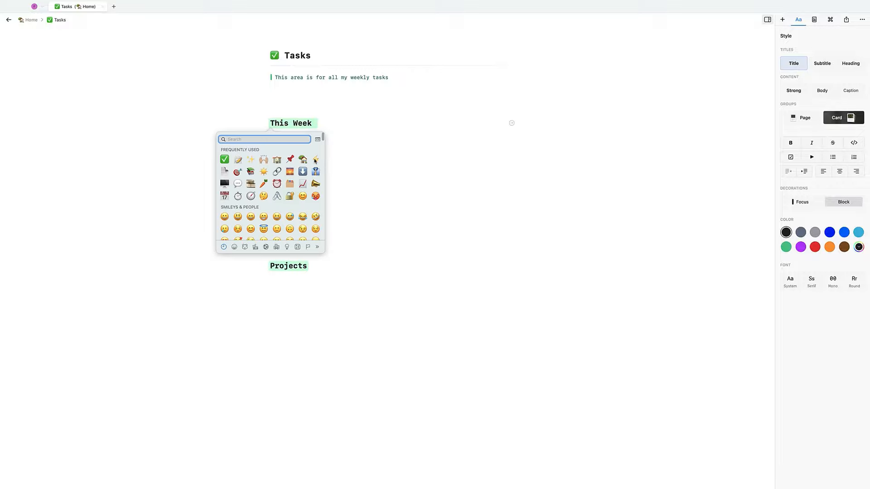
key("Escape")
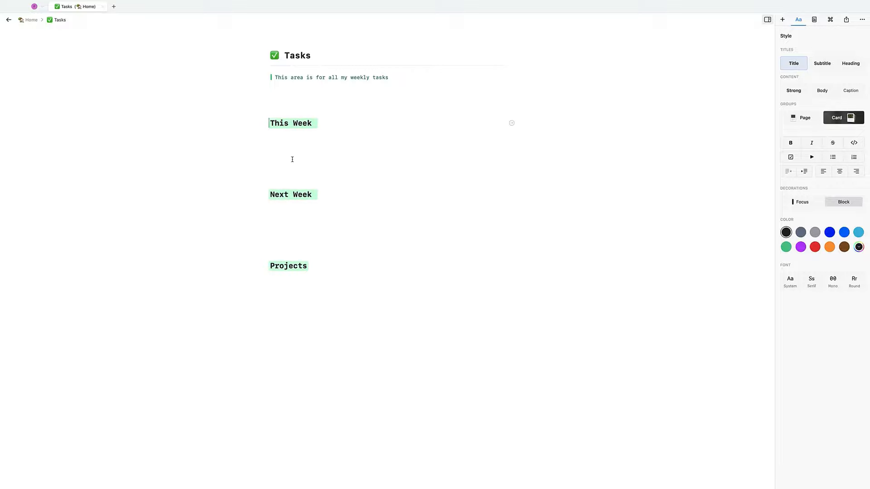
left_click(272, 194)
key("ctrl+super+space")
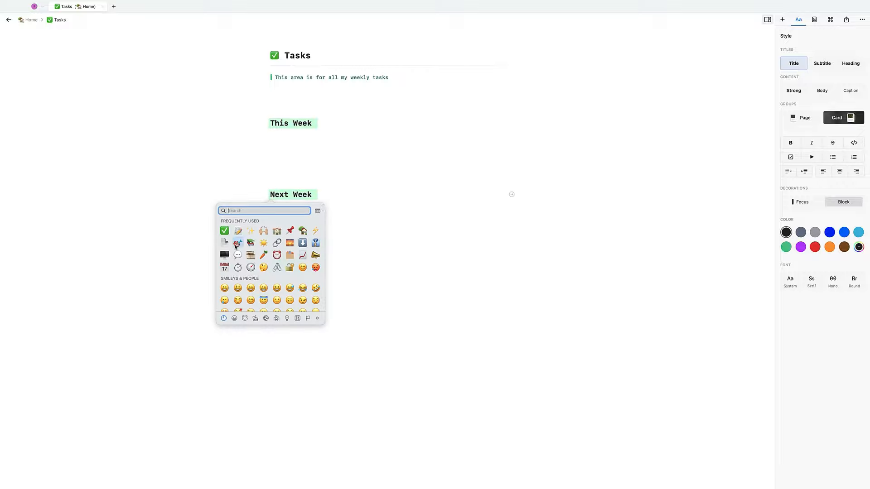
left_click(236, 245)
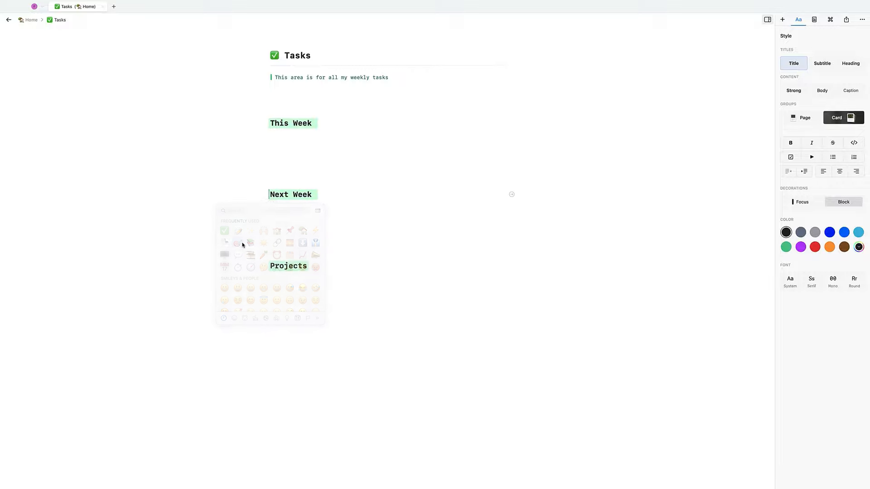
- Put ✨ before This Week and 🏫 before Projects
left_click(269, 124)
key("ctrl+super+space")
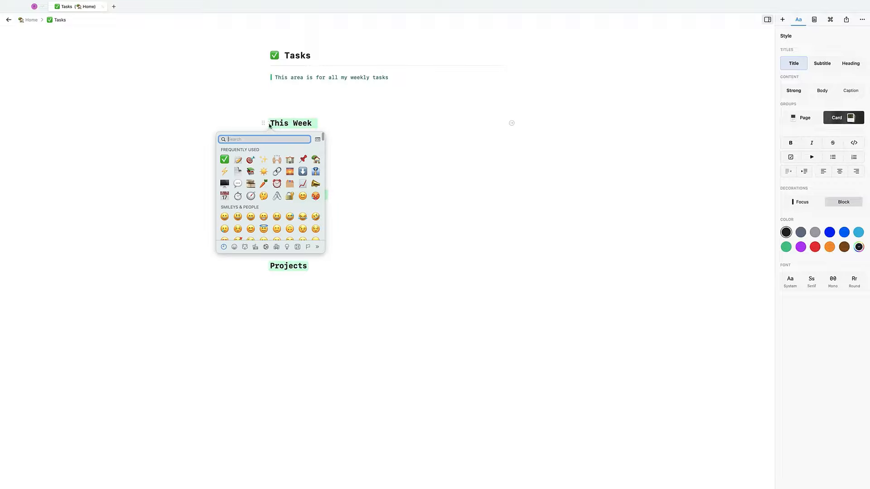
left_click(264, 160)
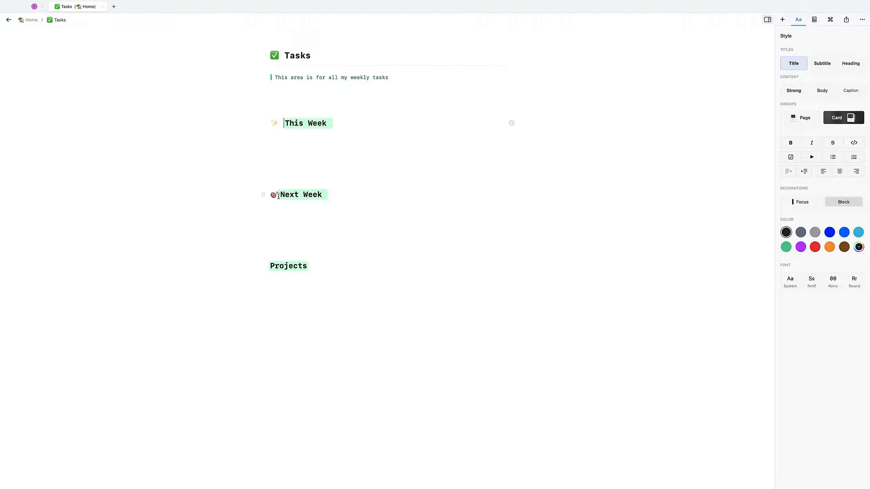
left_click(278, 195)
left_click(268, 267)
key("ctrl+super+space")
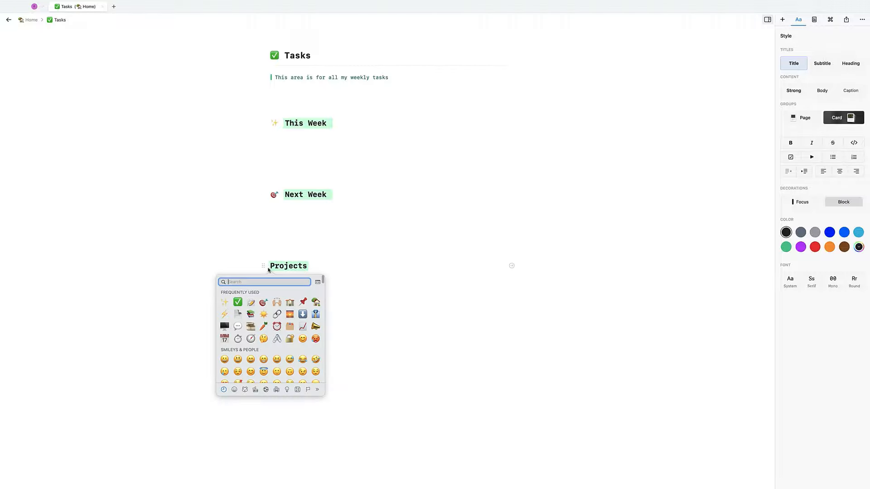
left_click(289, 302)
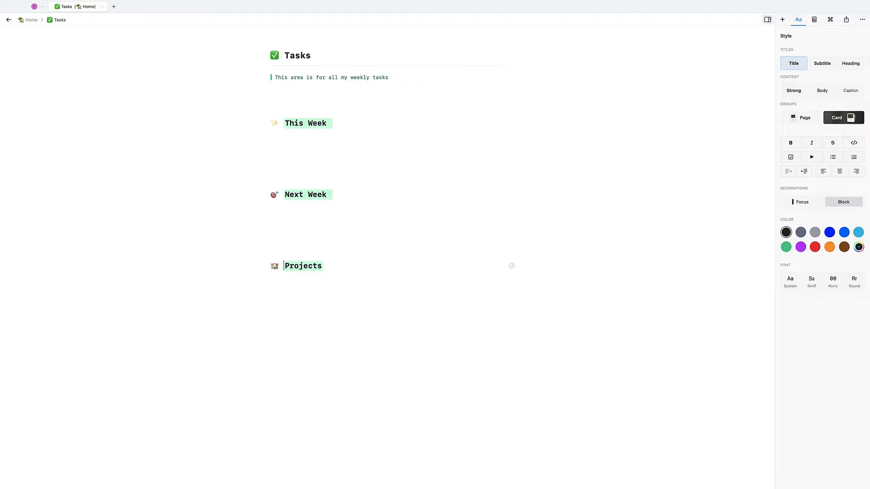
- Create a toggle titled 'Edit List of YouTube' under This Week
left_click(301, 139)
key("BackSpace")
key("Return")
type("-")
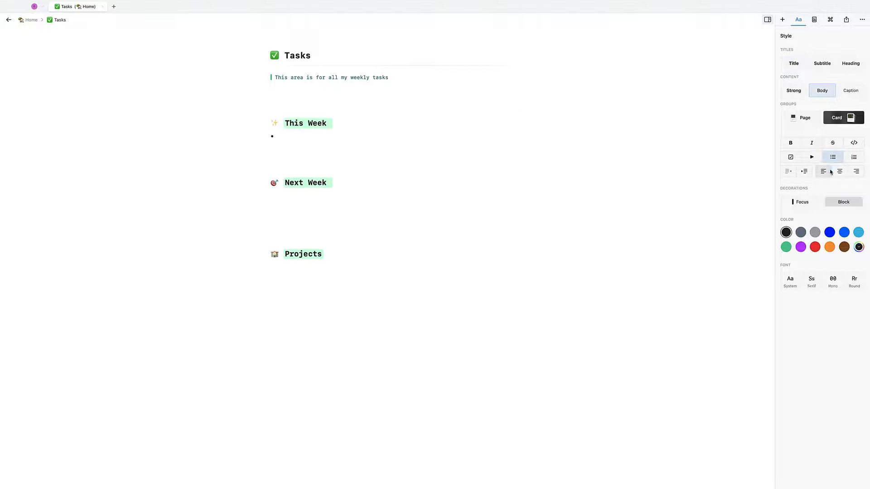
left_click(790, 157)
left_click(812, 157)
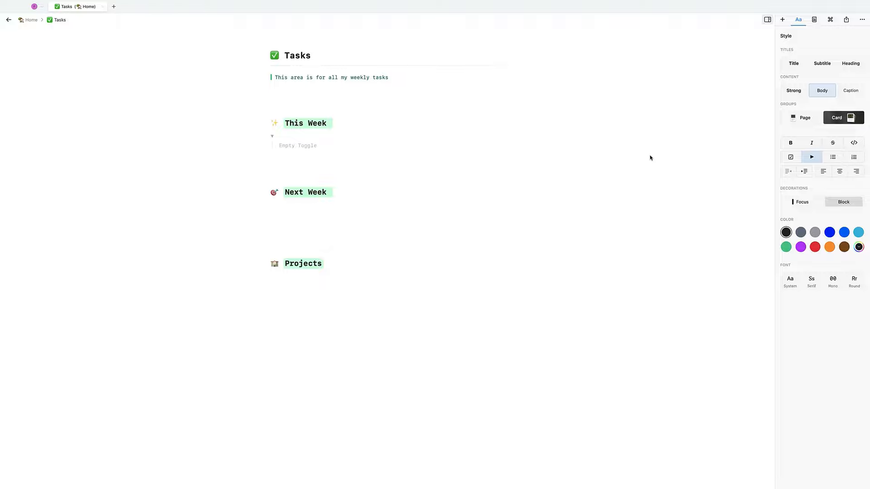
type("Edit List of YUo")
type("Tube")
- Add nested toggles Llama Life, Woven Ad and Etc inside it
key("Return")
type("Lall")
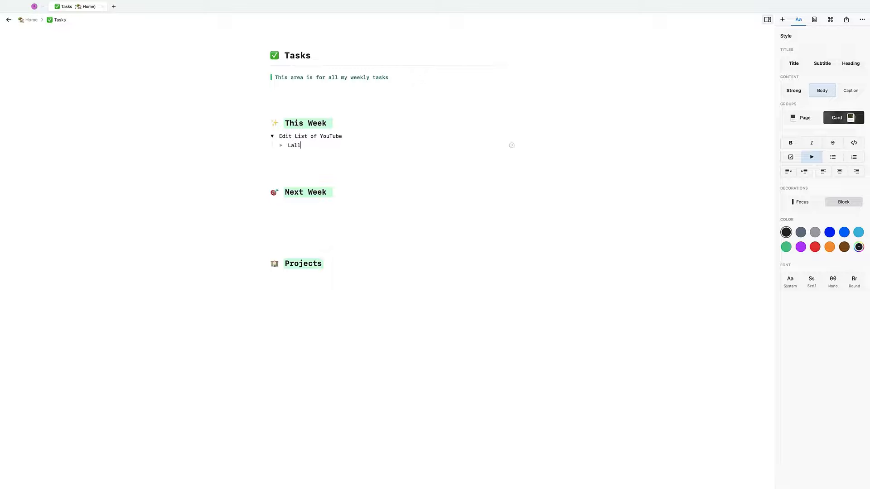
key("BackSpace")
key("BackSpace")
type("lamm")
type("Life")
key("Return")
type("Oo")
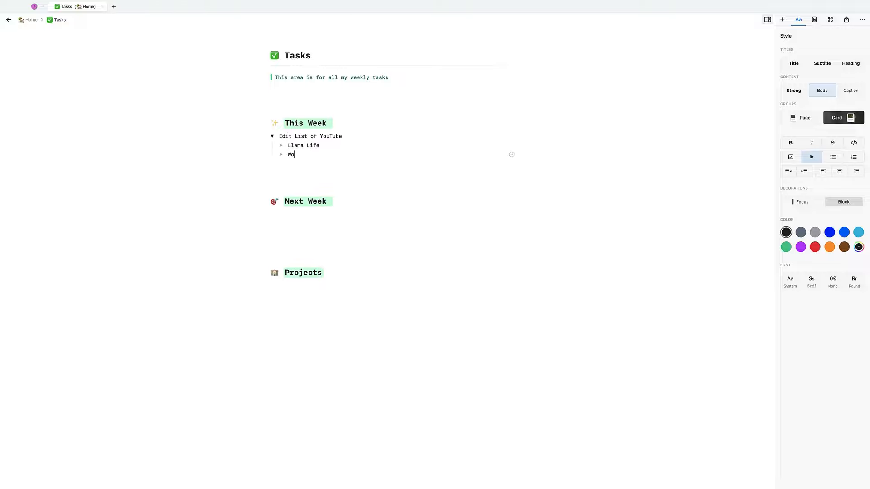
type("ven Ad")
key("Return")
type("Etc")
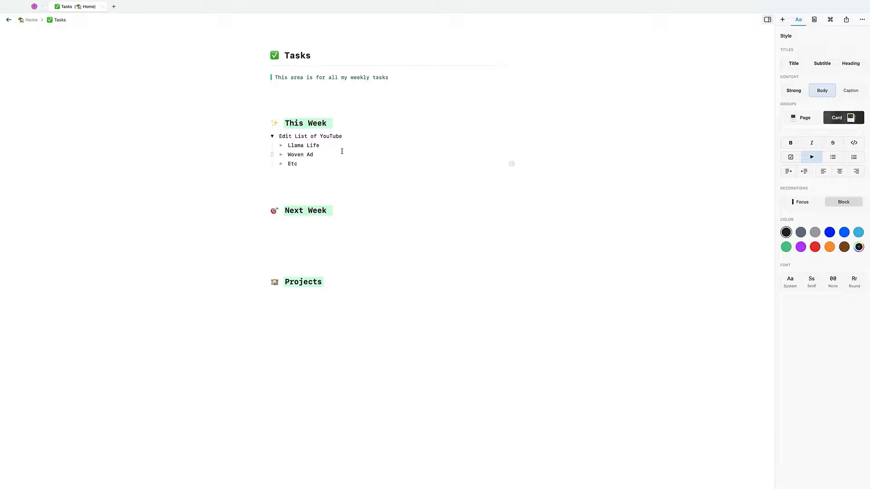
- Select the Llama Life row inside the toggle
left_click(331, 198)
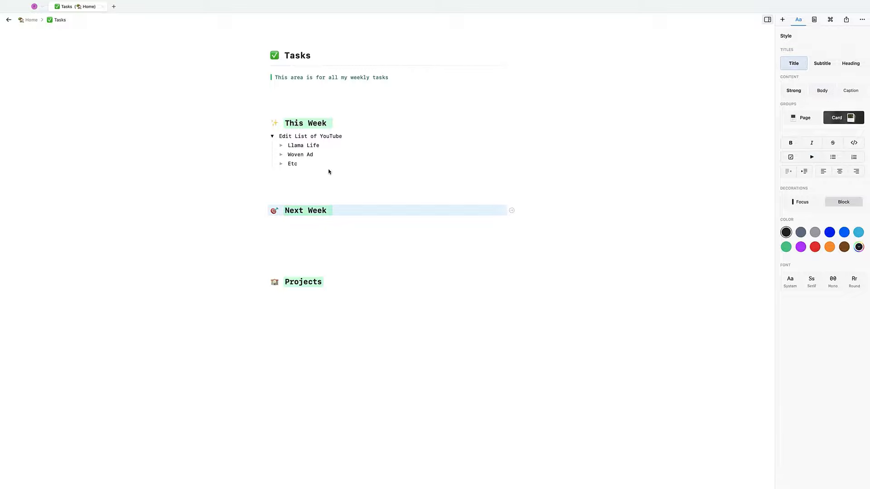
left_click(331, 188)
left_click(494, 147)
left_click(490, 139)
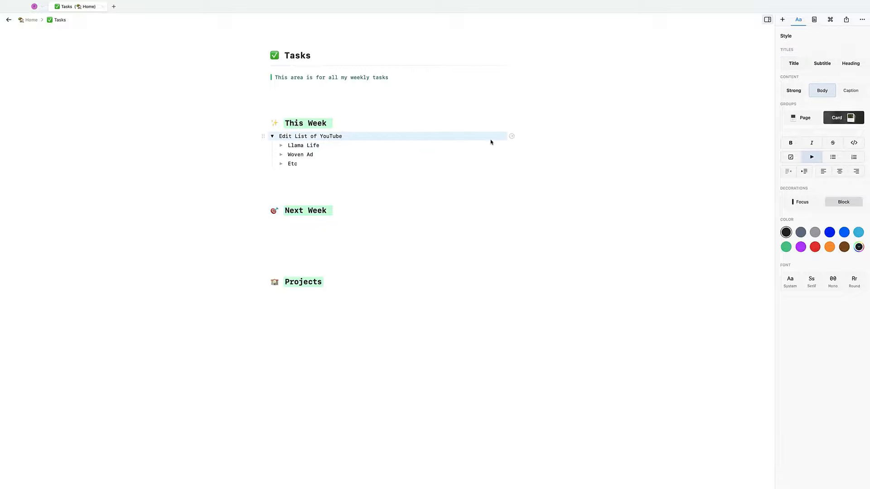
left_click(486, 145)
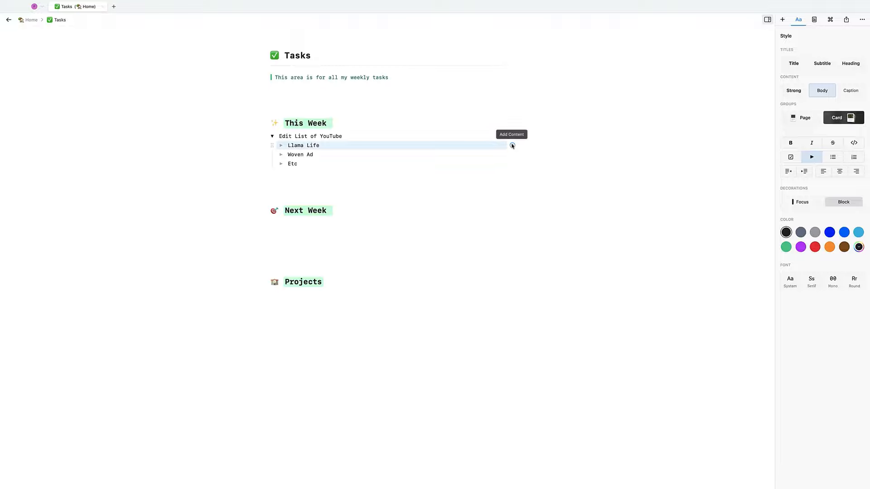
- On the Llama Life page, write the bullet 'This is a new pomodoro app to check'
left_click(513, 145)
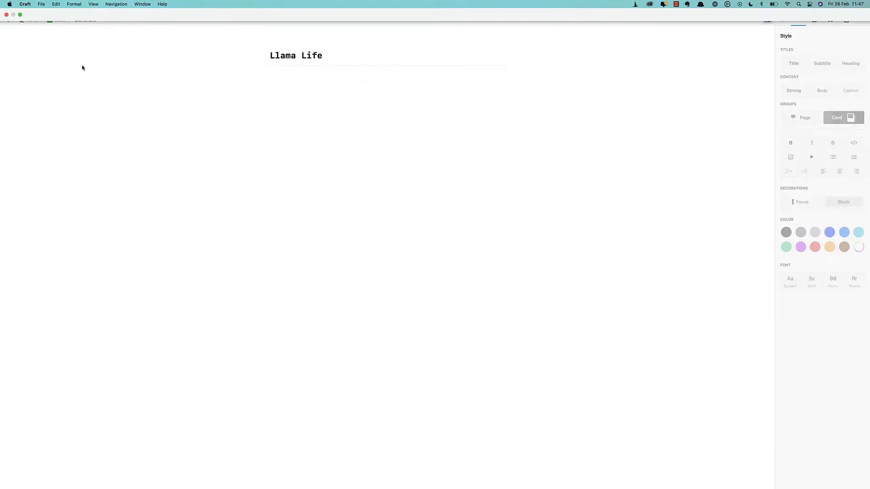
left_click(277, 76)
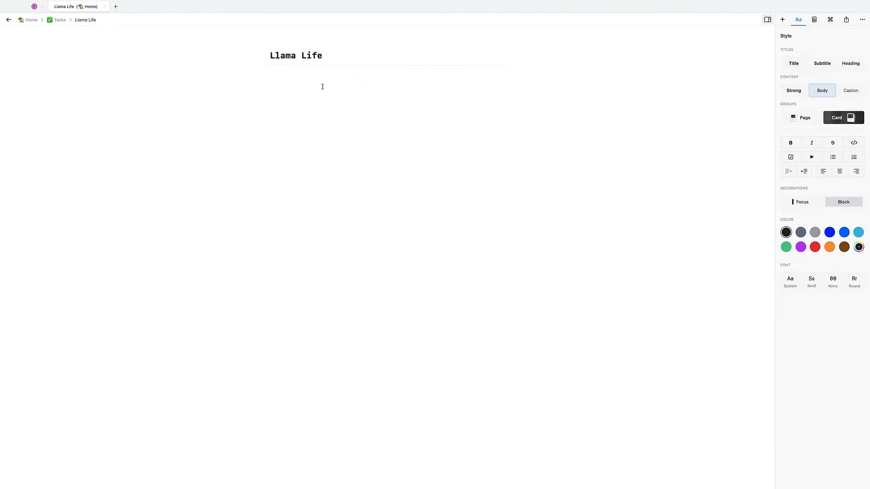
type("- ")
type("This is a new po")
type("modoro apps")
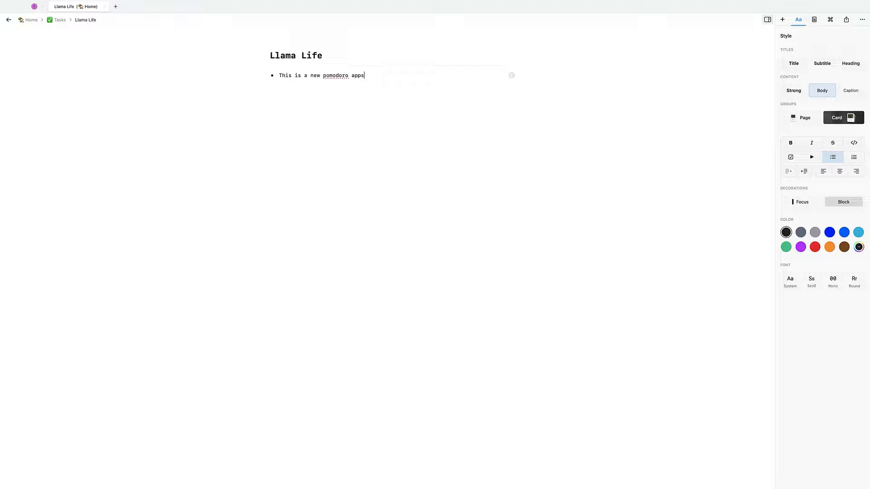
key("BackSpace")
type("to check out")
- Back on Tasks, show Llama Life as a page block
left_click(59, 20)
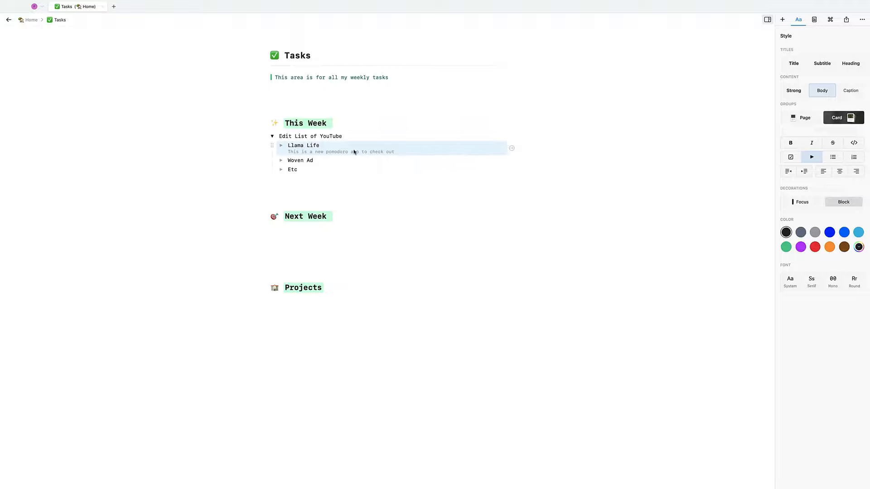
left_click(810, 118)
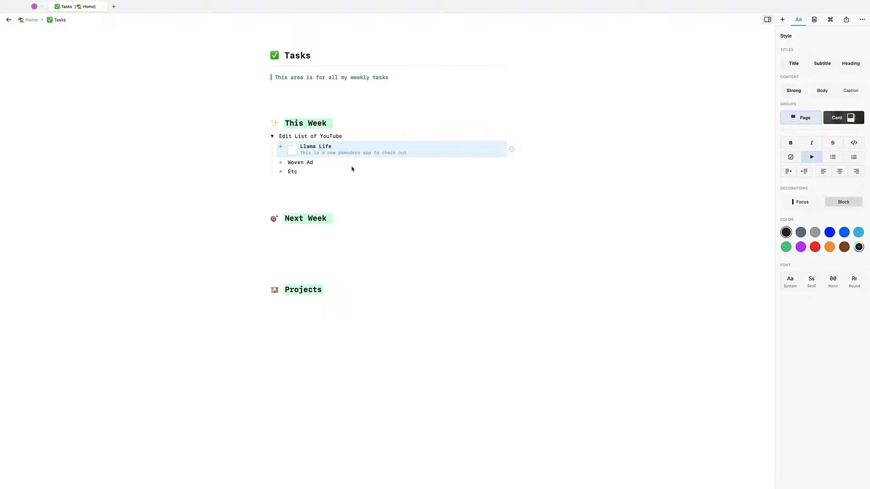
left_click(310, 303)
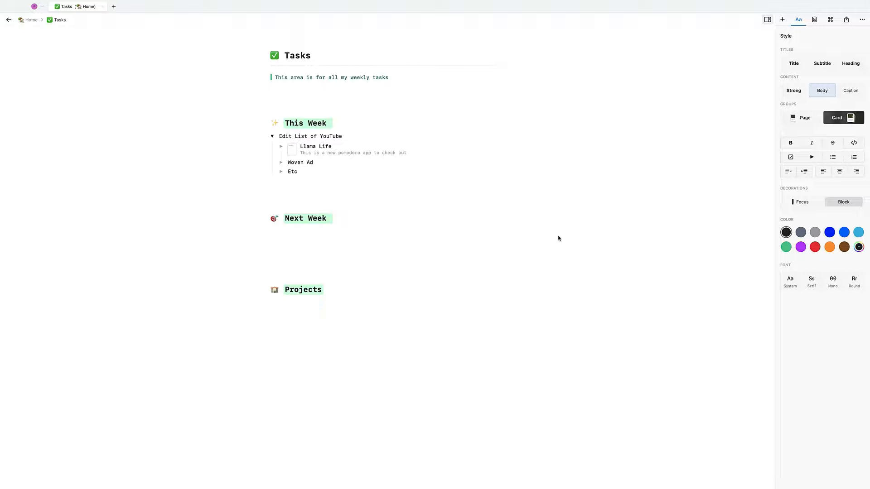
- Type 'Boost YouTube views to 1M per month' under Projects and make it a subpage
type("Boost YouTube views to 1M per month")
key("super+a")
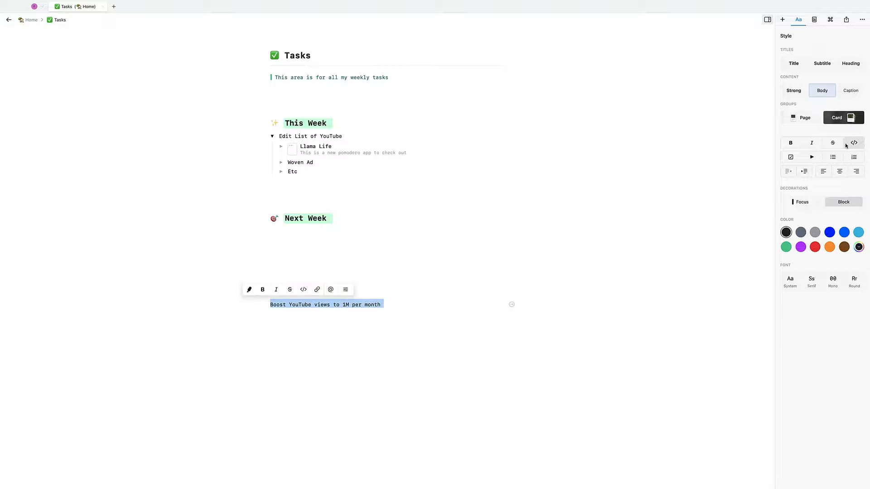
left_click(807, 117)
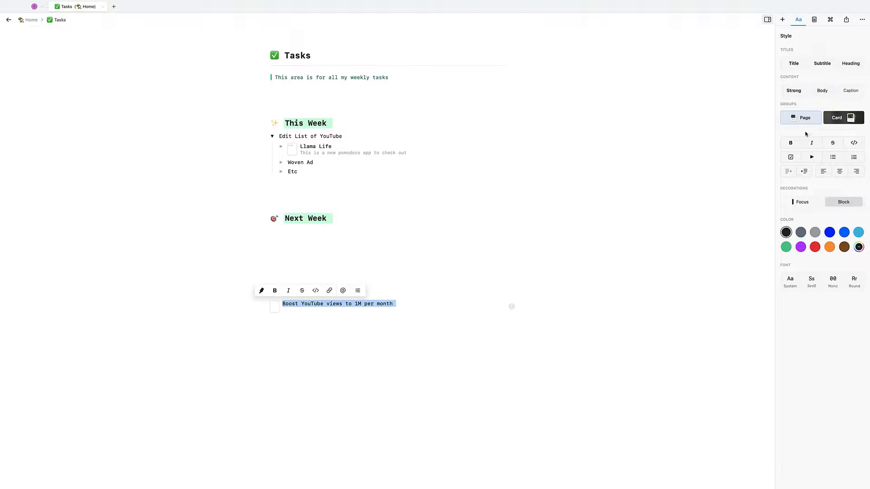
left_click(792, 142)
left_click(792, 143)
left_click(272, 334)
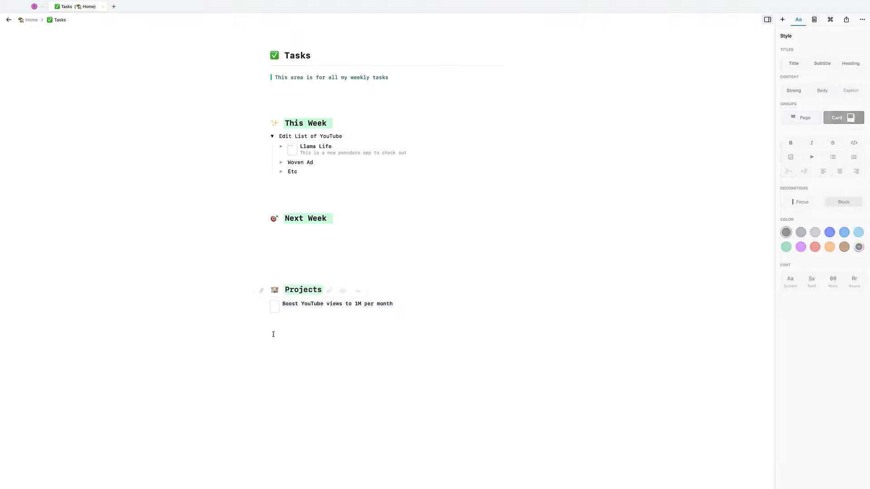
- Number the Boost YouTube views page block as item 1
left_click(286, 305)
left_click(59, 20)
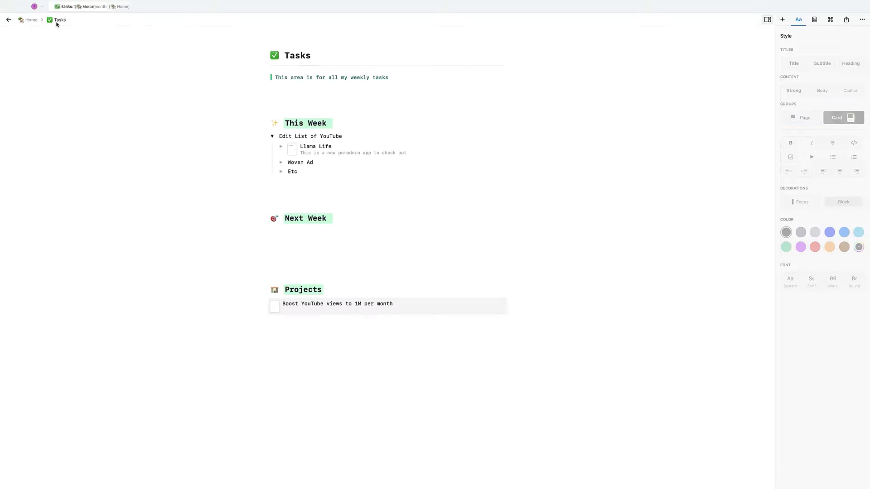
left_click_drag(320, 337, 296, 307)
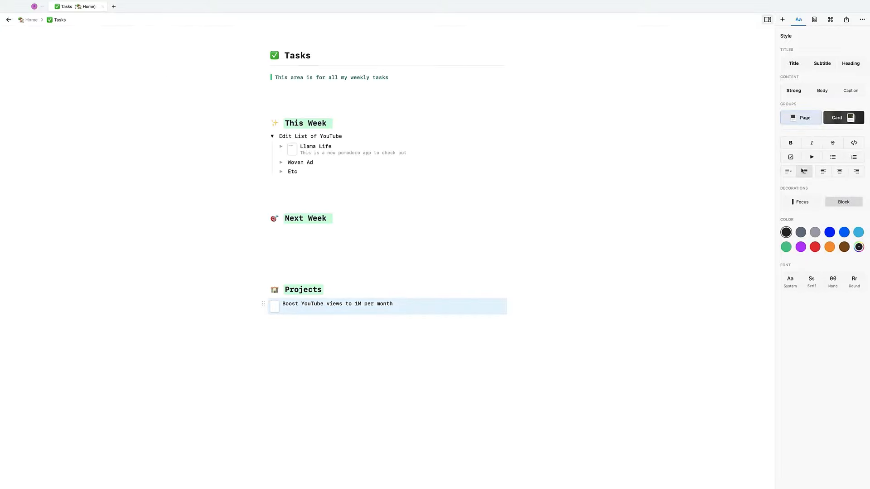
left_click(853, 156)
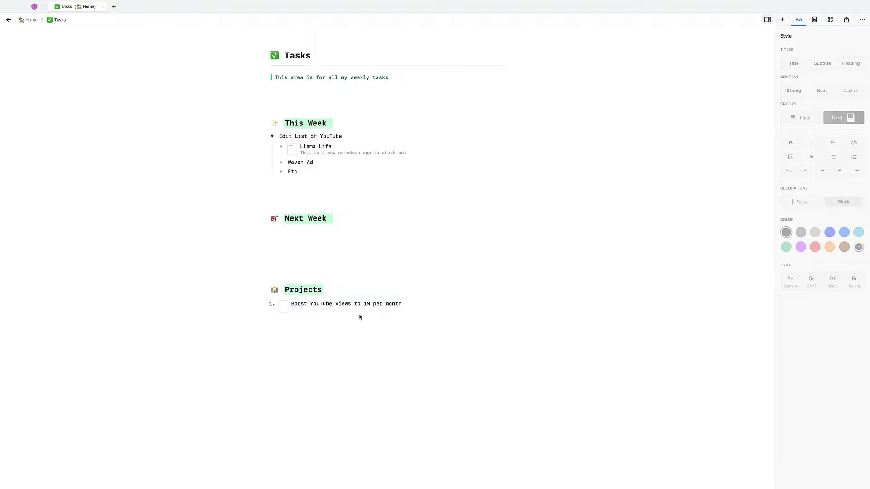
left_click(429, 310)
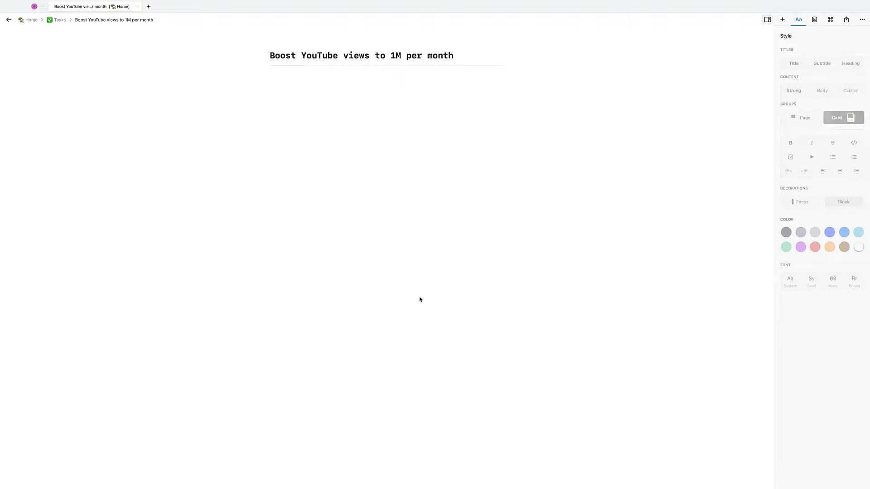
left_click(60, 20)
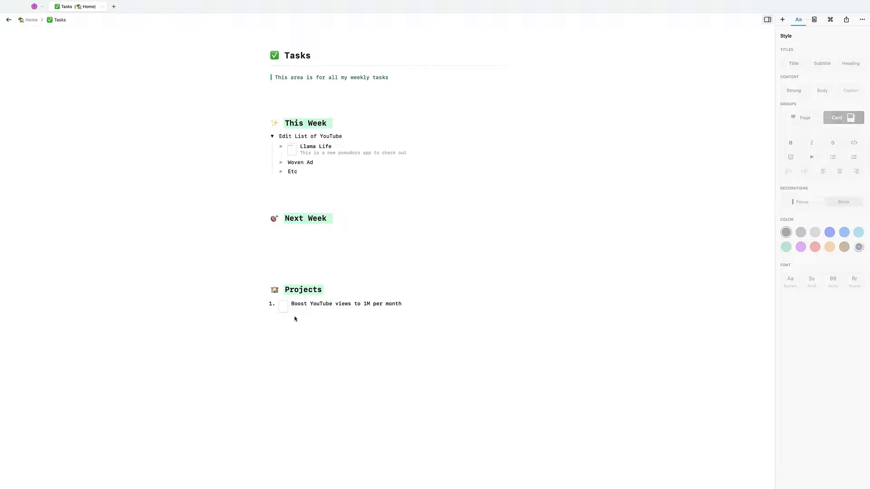
left_click(401, 305)
left_click(401, 305)
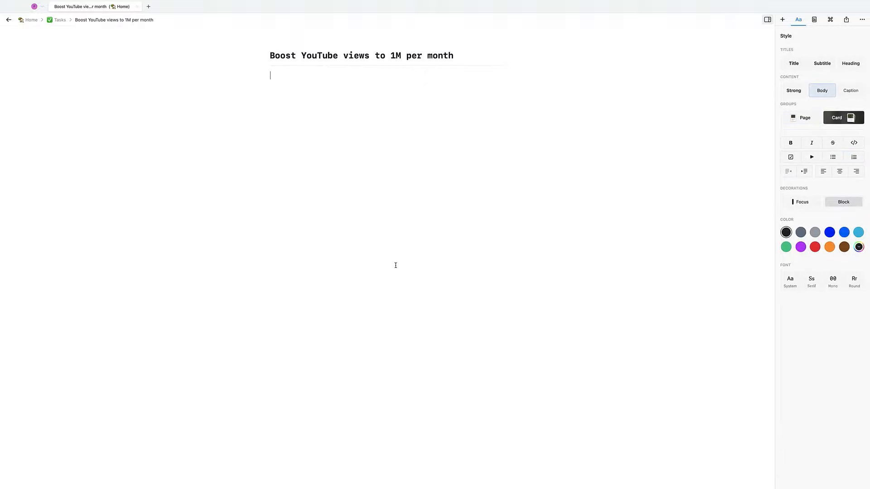
left_click(59, 20)
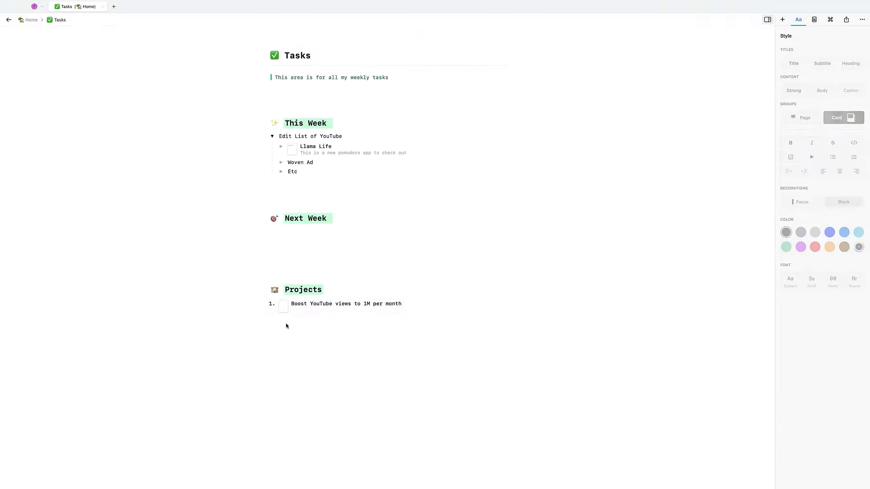
left_click(289, 308)
left_click(289, 307)
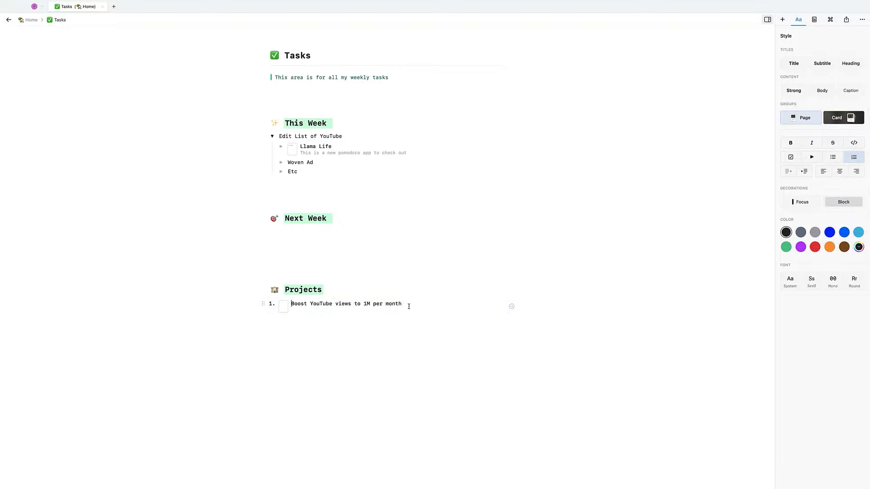
- Add item 2 'Clean the Garden Fully For Viewing' as a subpage under Projects
key("Return")
type("Clke")
type("an the Garden Ful")
type("ly ")
type("For Viewing")
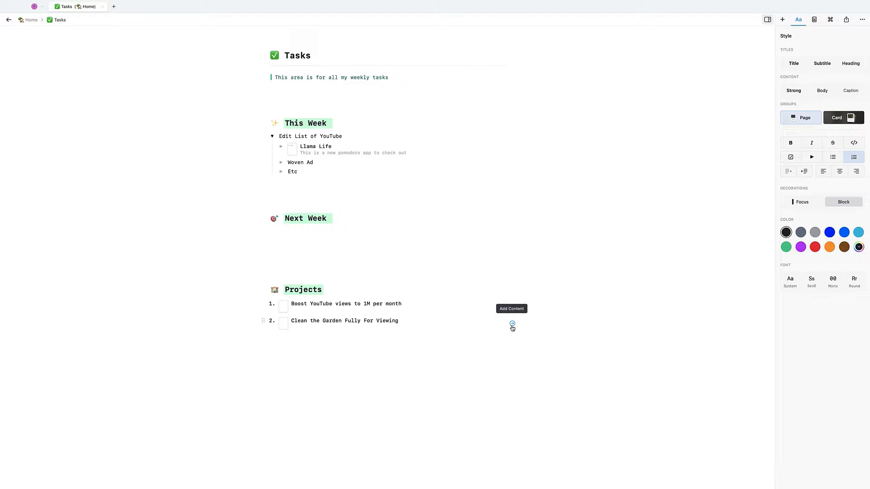
left_click(512, 324)
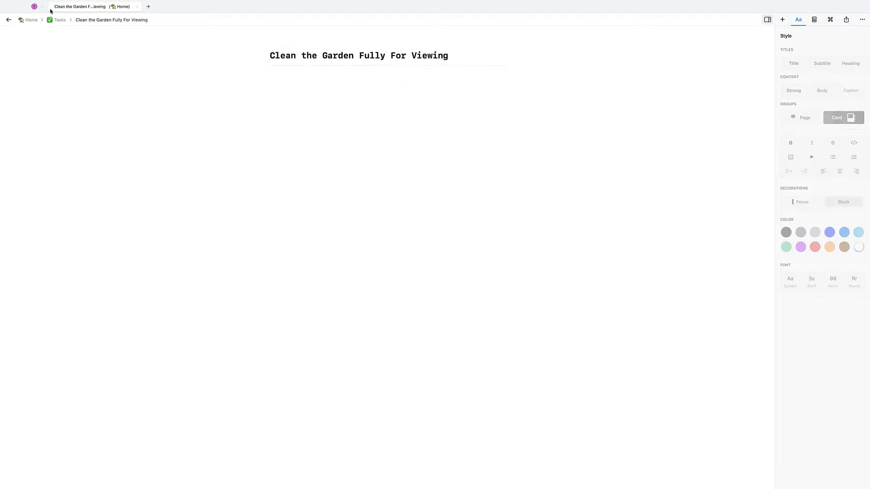
left_click(56, 22)
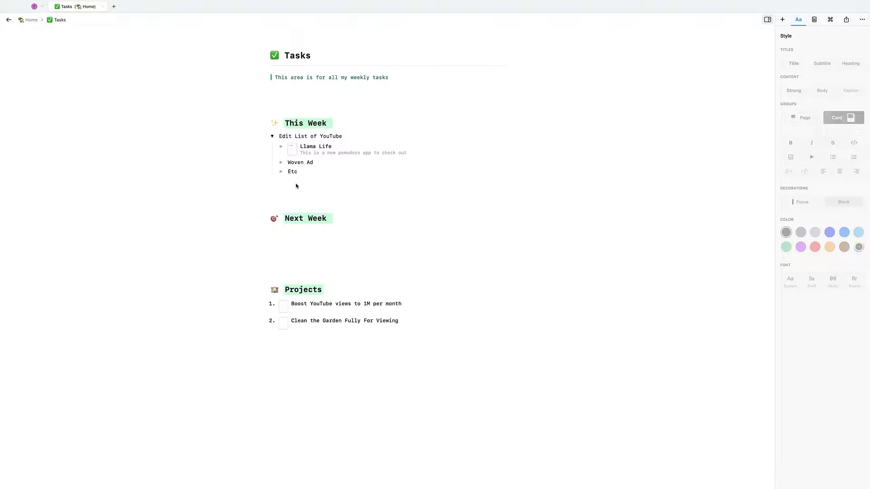
- Add a 'Plan House Move' bullet under Next Week
left_click(283, 234)
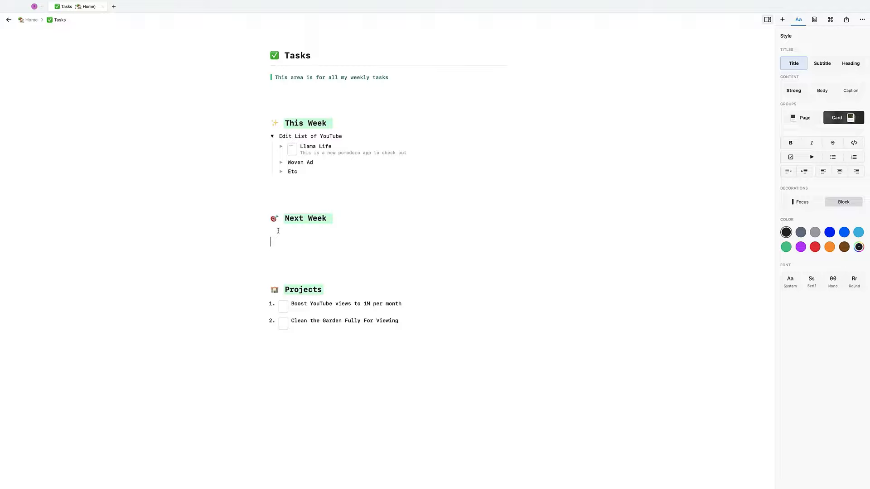
key("BackSpace")
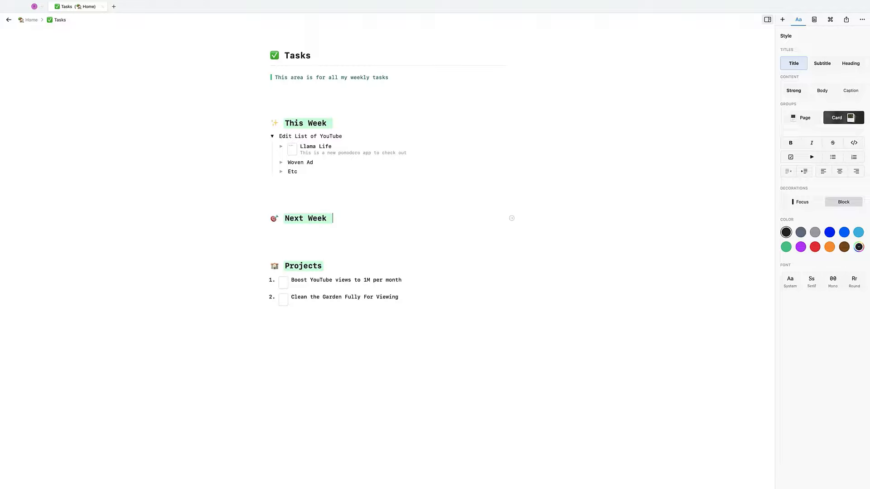
key("Return")
type("- ")
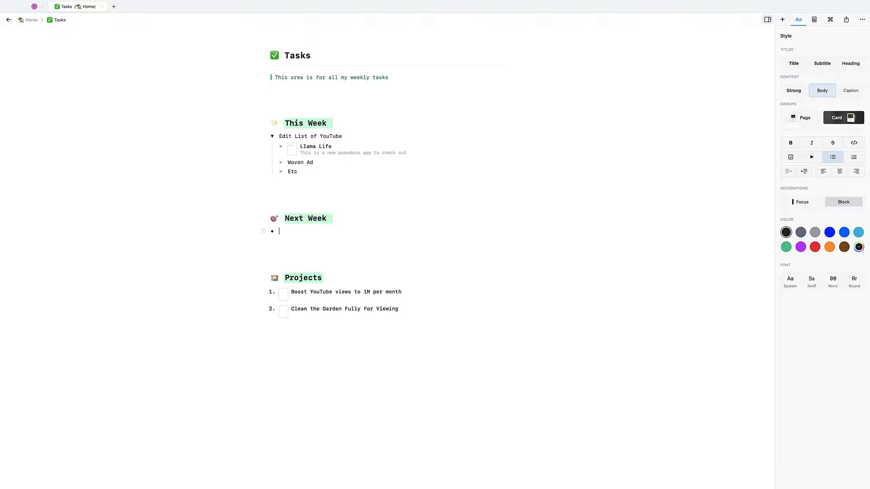
type("Plan House Move")
double_click(324, 311)
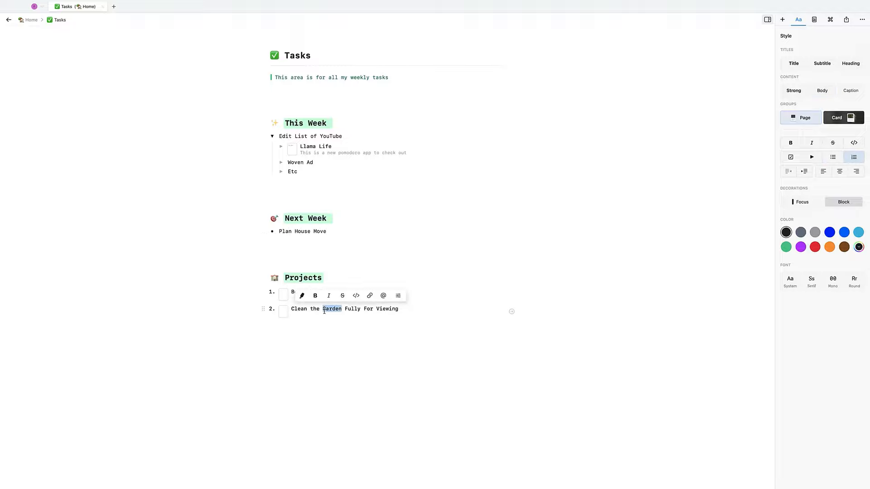
left_click(399, 309)
left_click(512, 312)
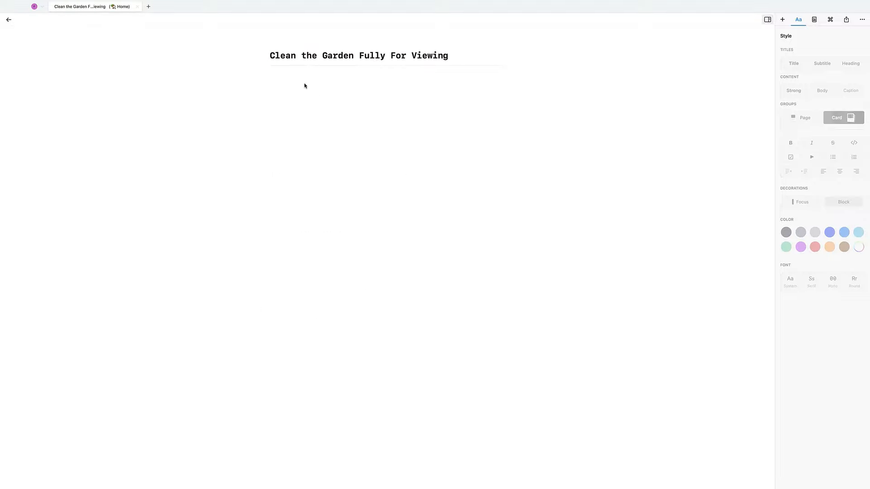
type("@house")
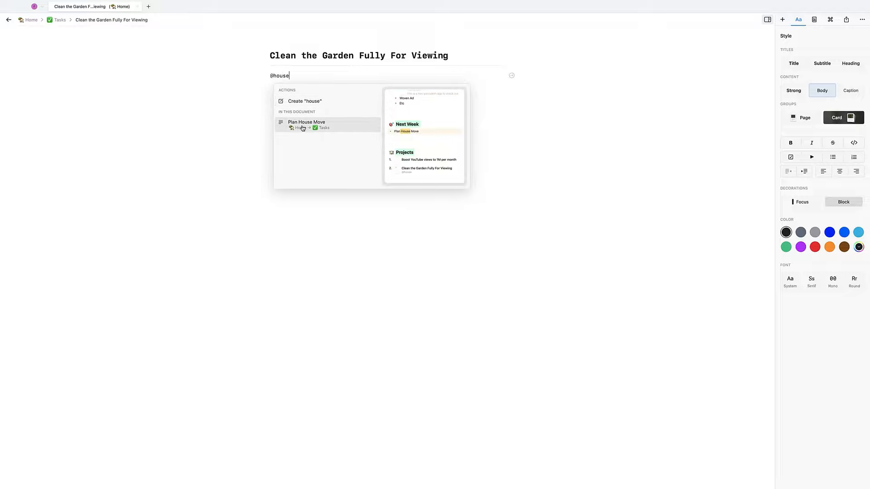
left_click(302, 127)
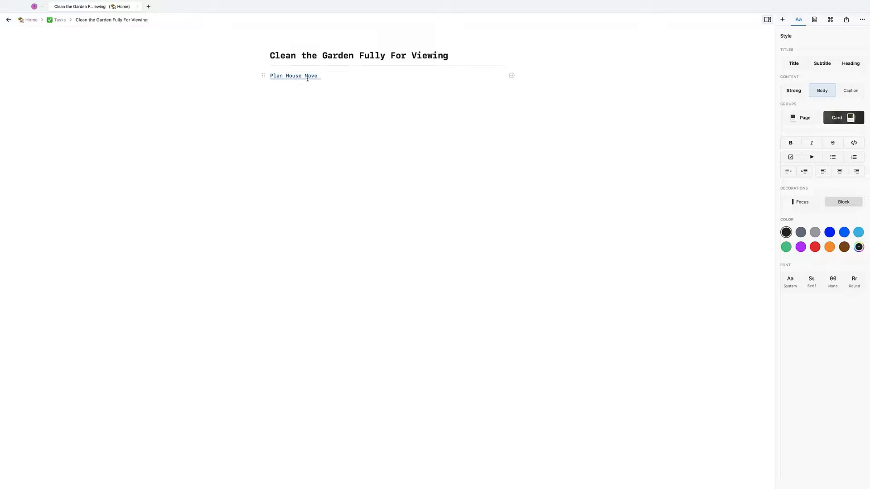
key("Return")
left_click(58, 20)
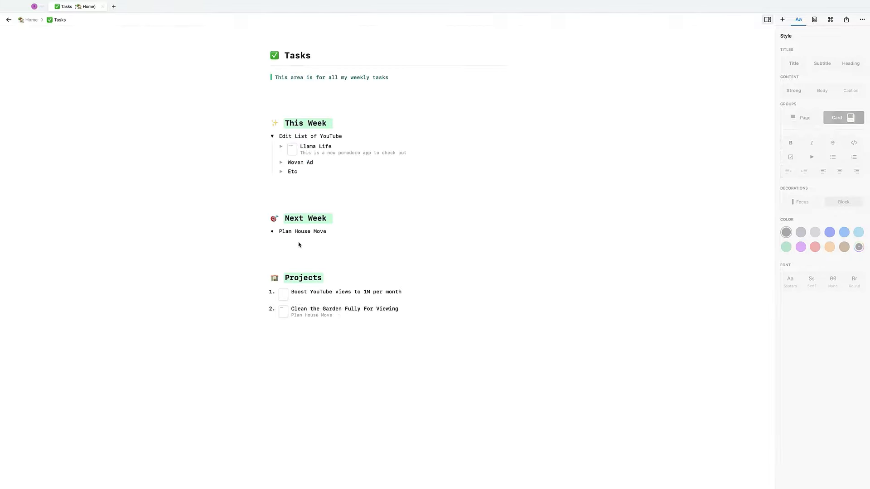
left_click(511, 233)
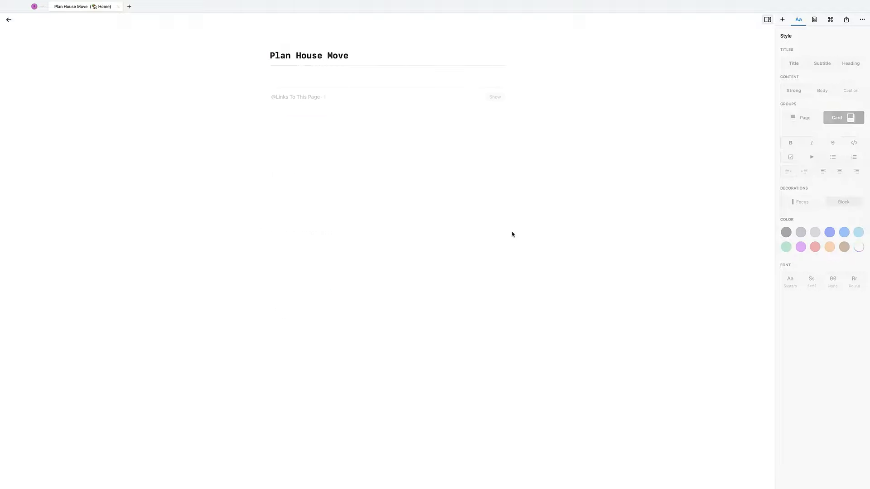
left_click(500, 99)
left_click(273, 114)
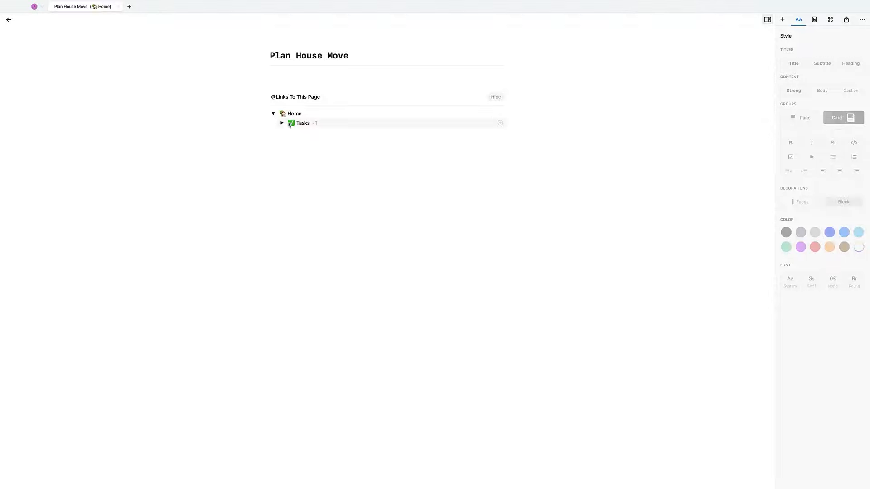
left_click(281, 123)
left_click(291, 132)
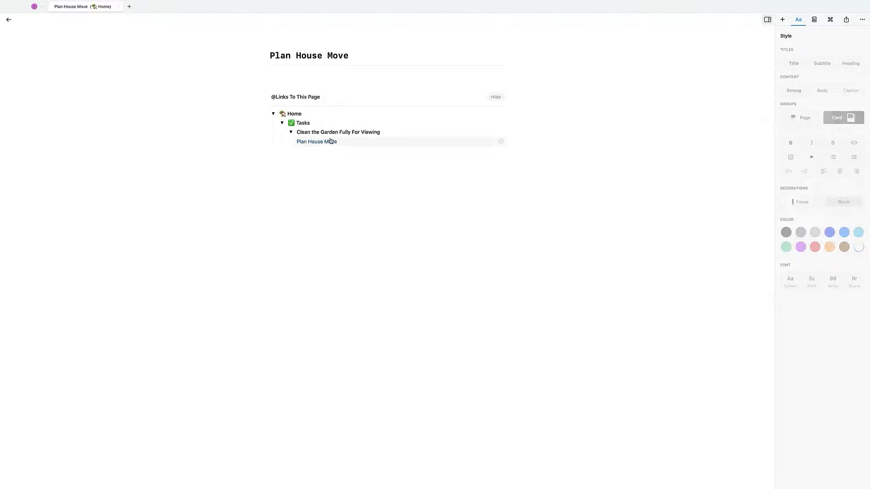
left_click(58, 19)
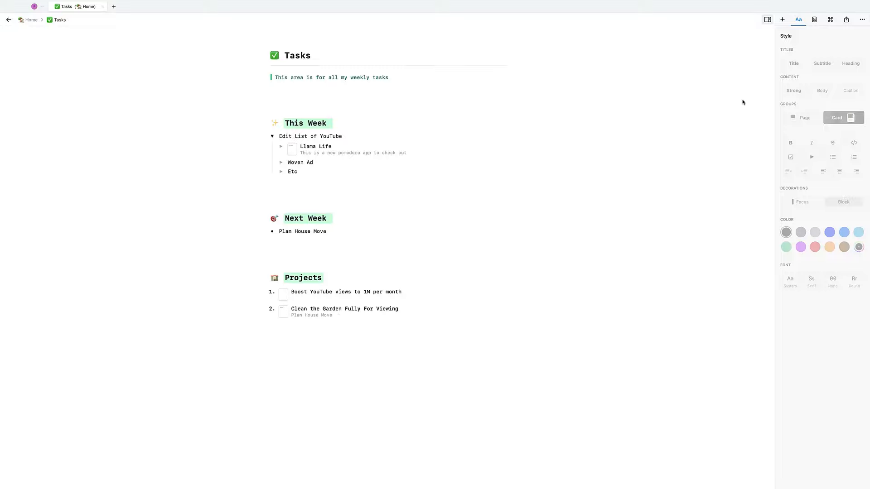
- Keep the Tasks page font Round after trying Mono, then bring up Llama Life's Card Style
left_click(814, 19)
left_click(850, 68)
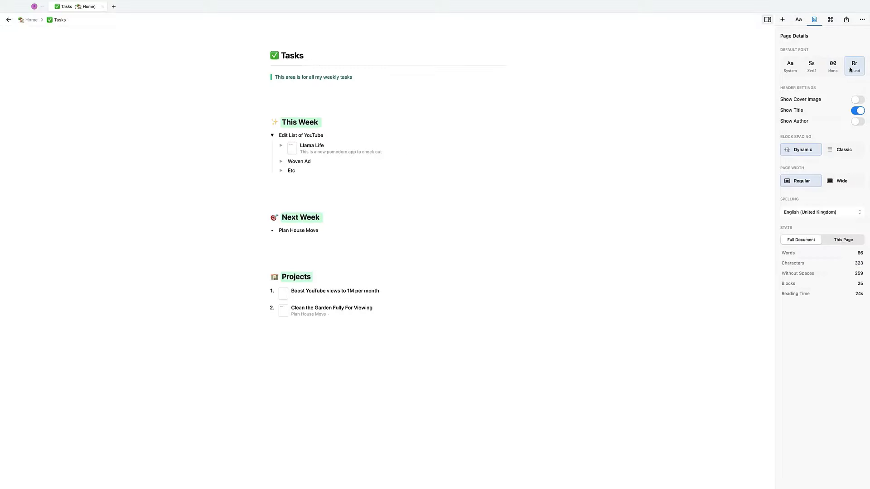
left_click(832, 67)
left_click(855, 68)
left_click(834, 64)
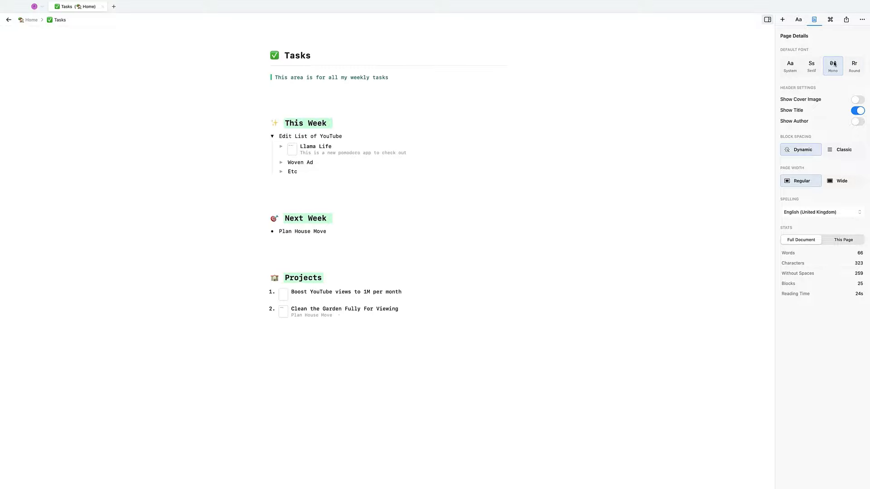
left_click(851, 65)
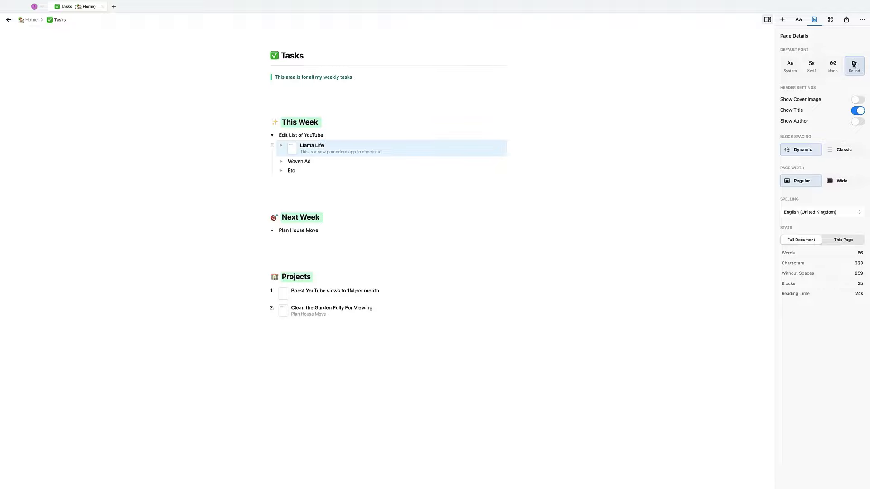
left_click(828, 20)
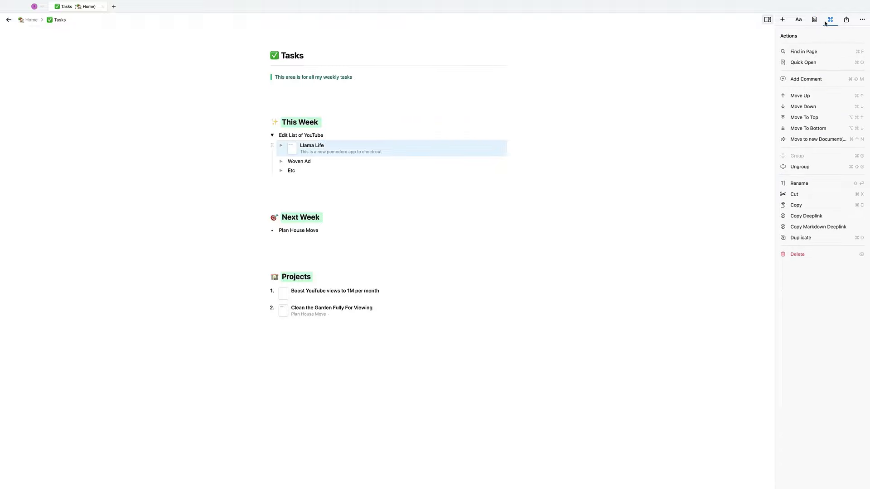
left_click(796, 20)
- Turn Llama Life into a card with the Fun font style
left_click(850, 118)
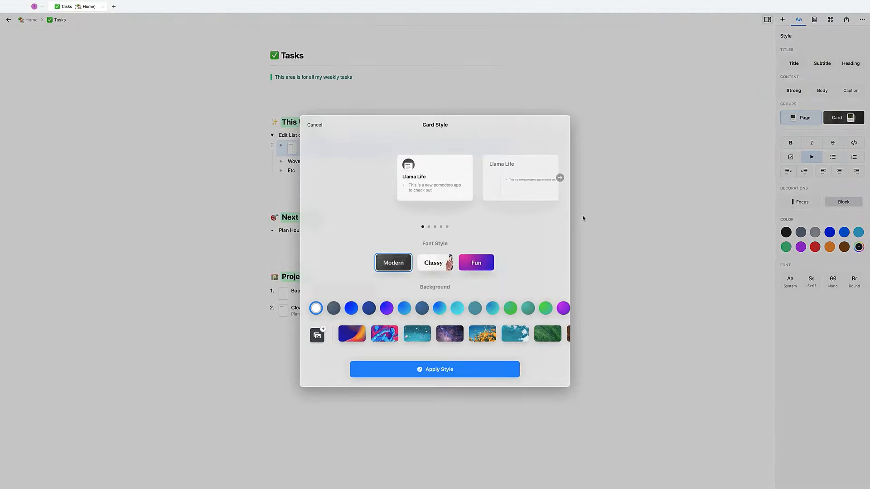
left_click(486, 261)
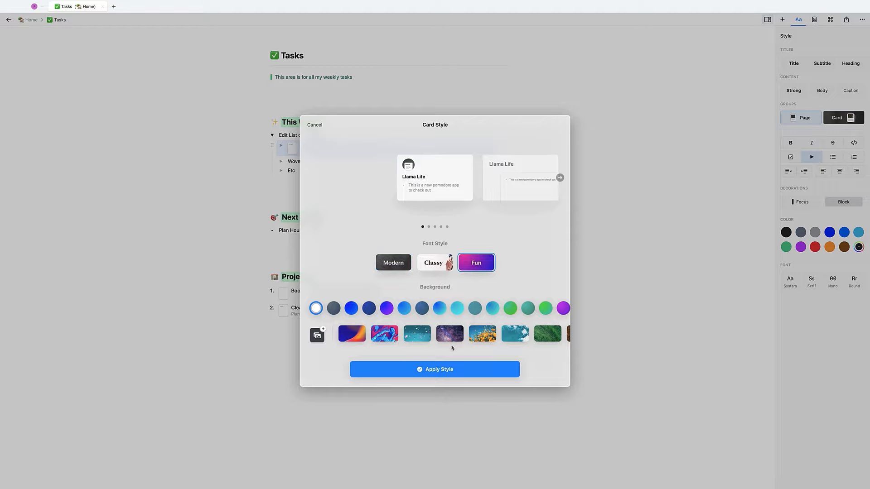
left_click(447, 375)
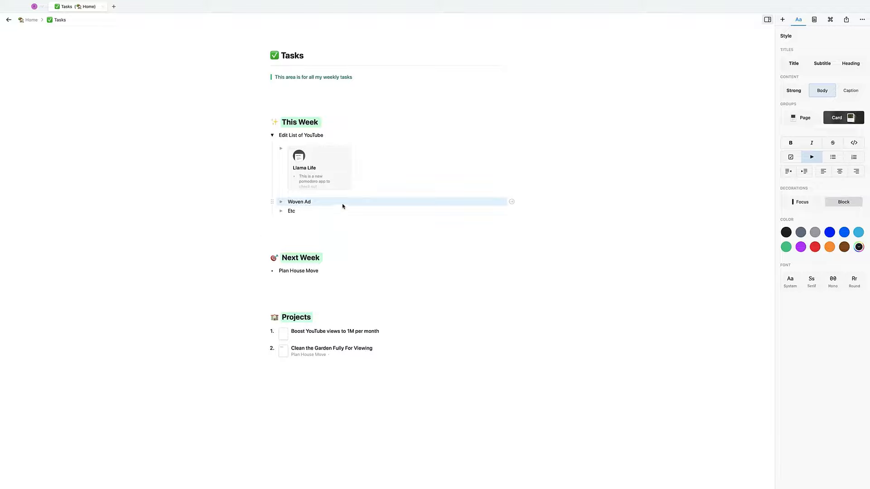
- Make both Projects items wide cards using the fourth card layout with preview panels
left_click_drag(418, 366, 337, 337)
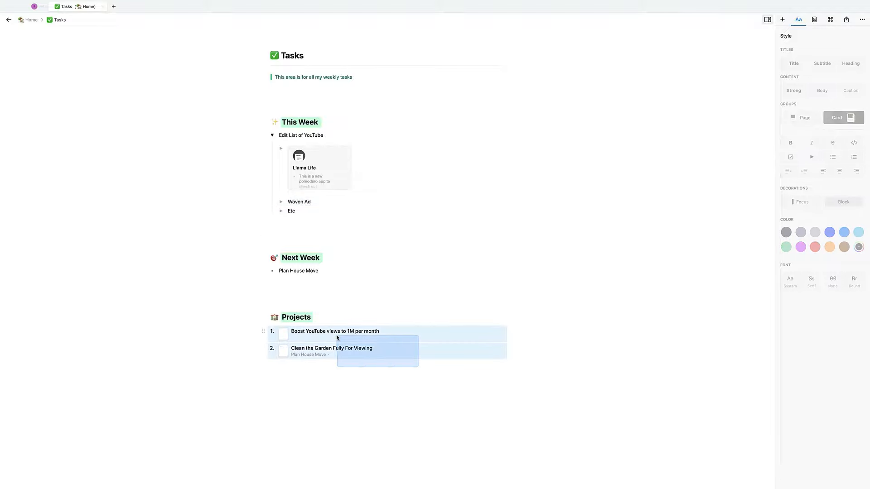
left_click(842, 119)
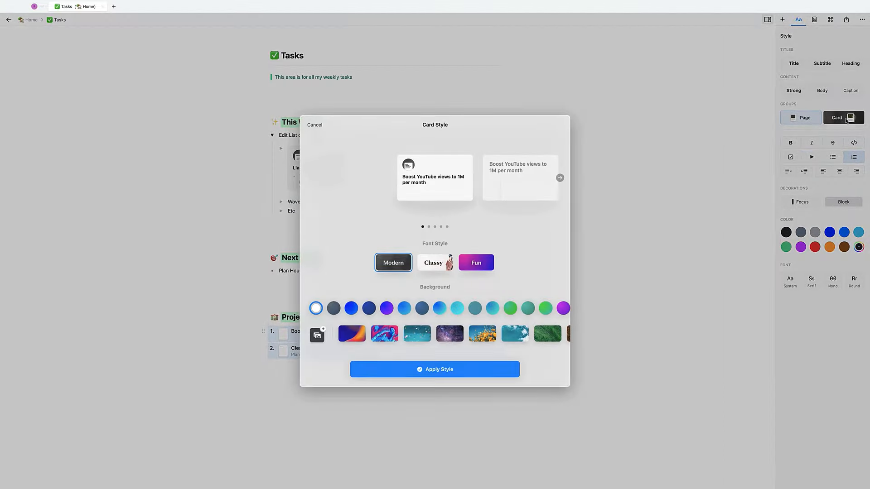
left_click(560, 178)
left_click(560, 178)
left_click(560, 178)
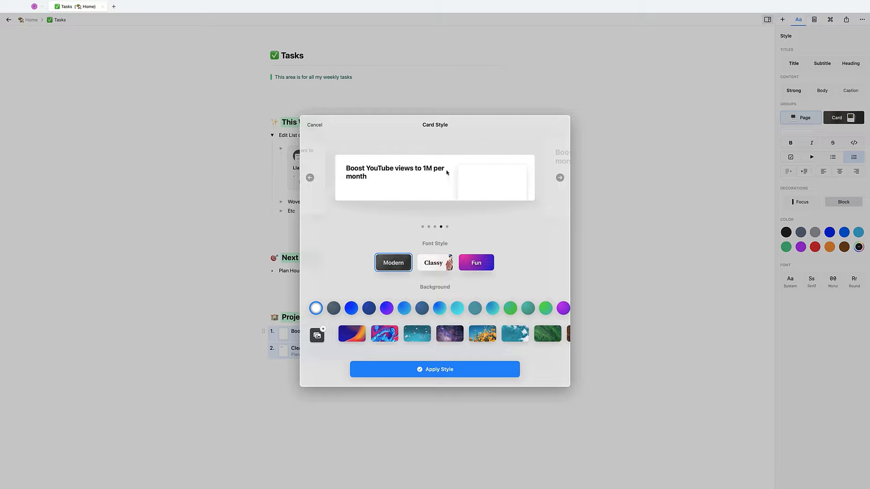
left_click(437, 368)
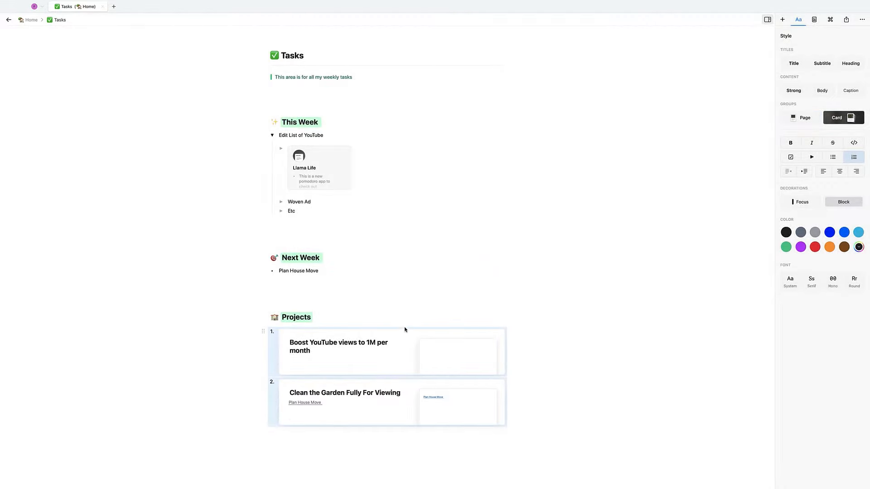
- Set the Tasks page's default font to Mono in Page Details
left_click(137, 305)
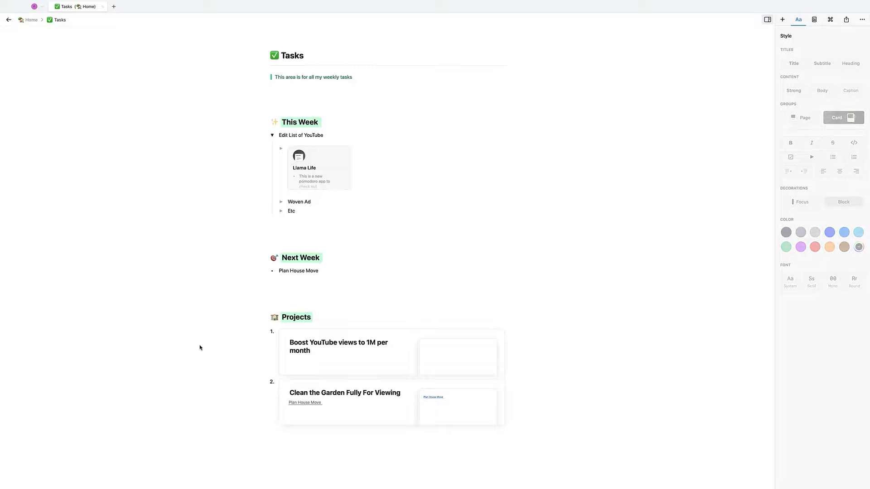
scroll(287, 247, "up", 2)
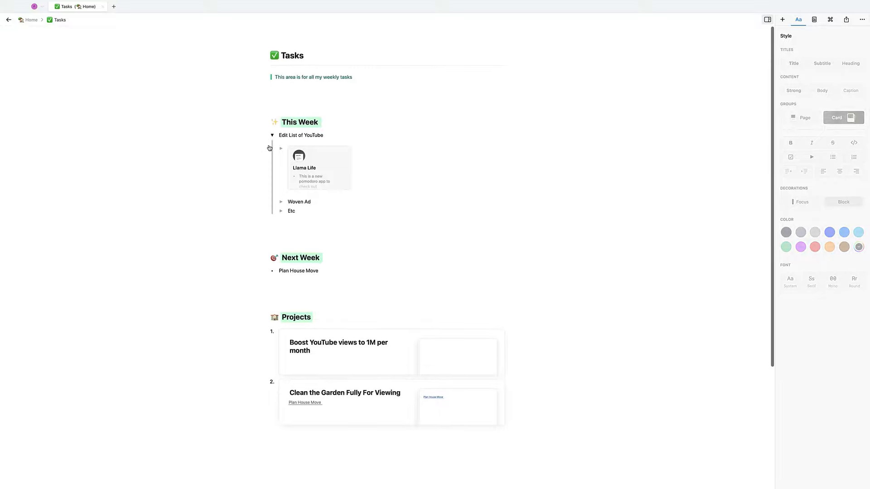
left_click(814, 19)
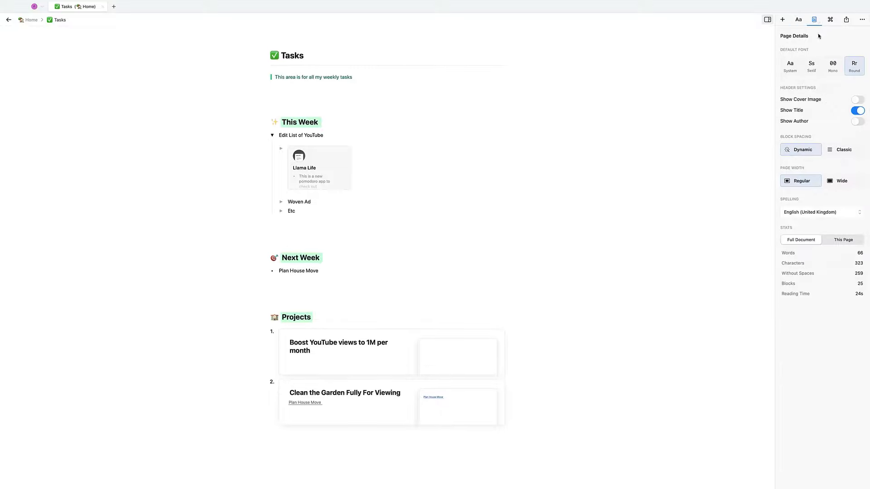
left_click(832, 64)
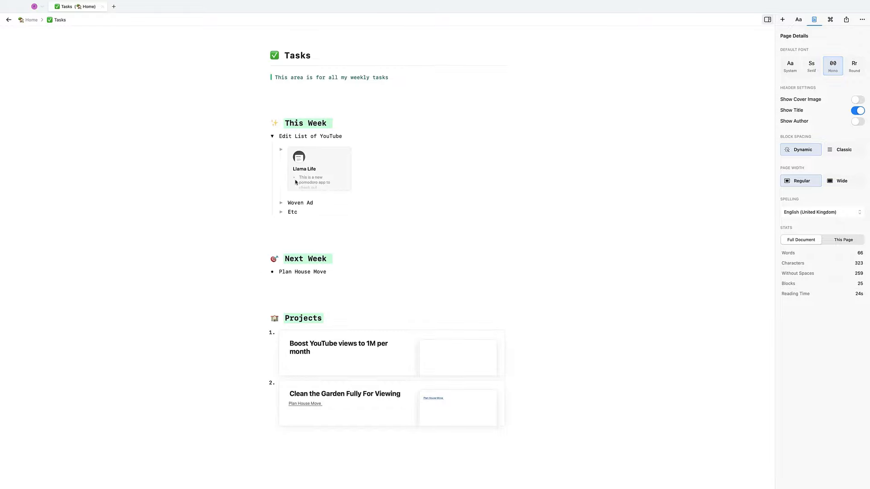
- Delete the empty line under the Tasks description, then return to Home
left_click(32, 21)
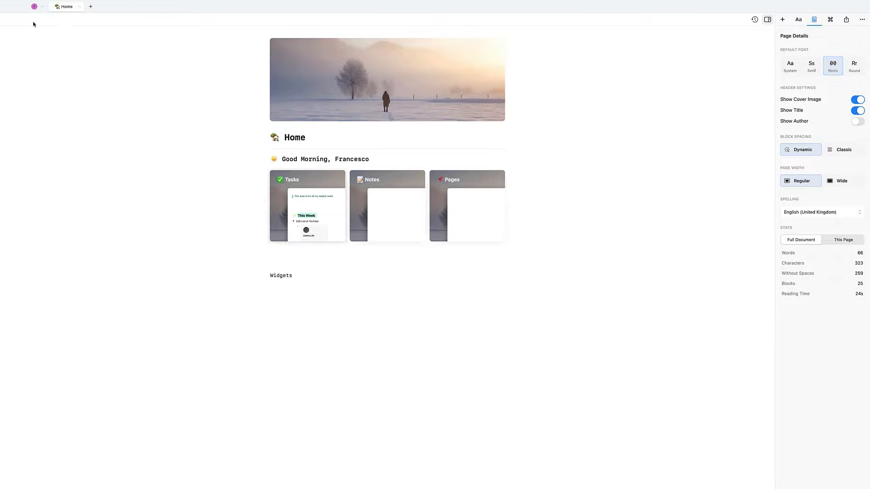
left_click(312, 209)
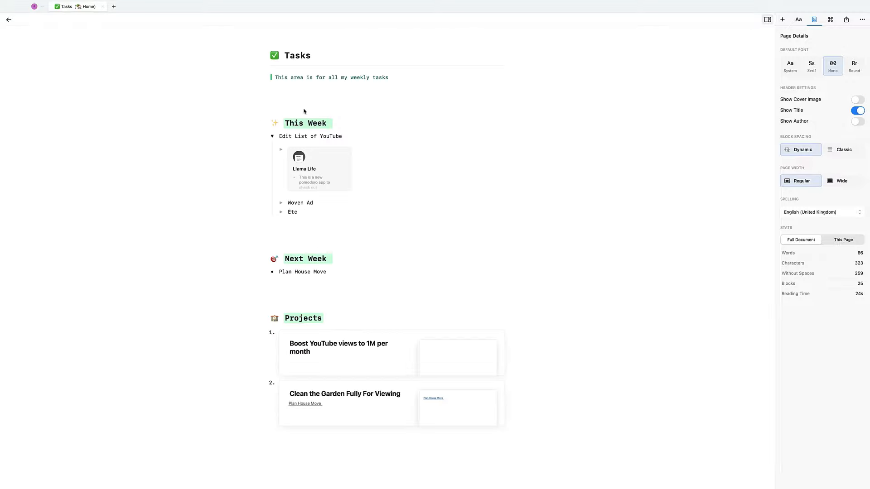
key("BackSpace")
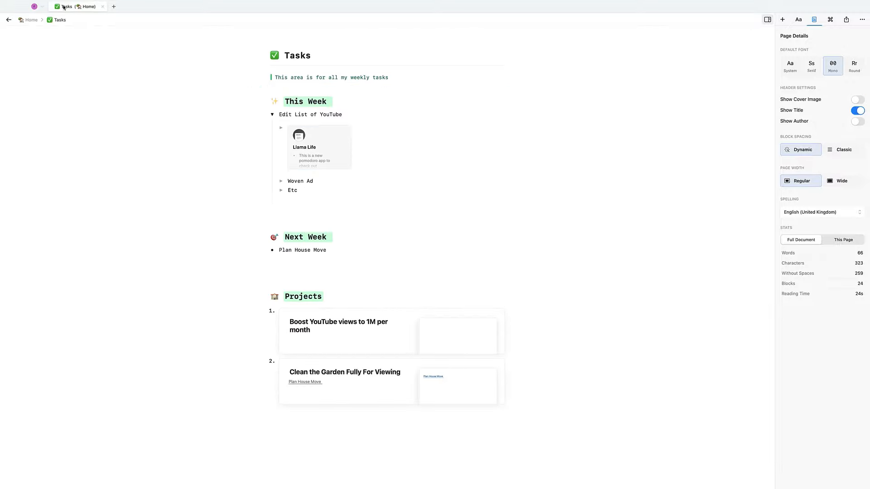
left_click(31, 20)
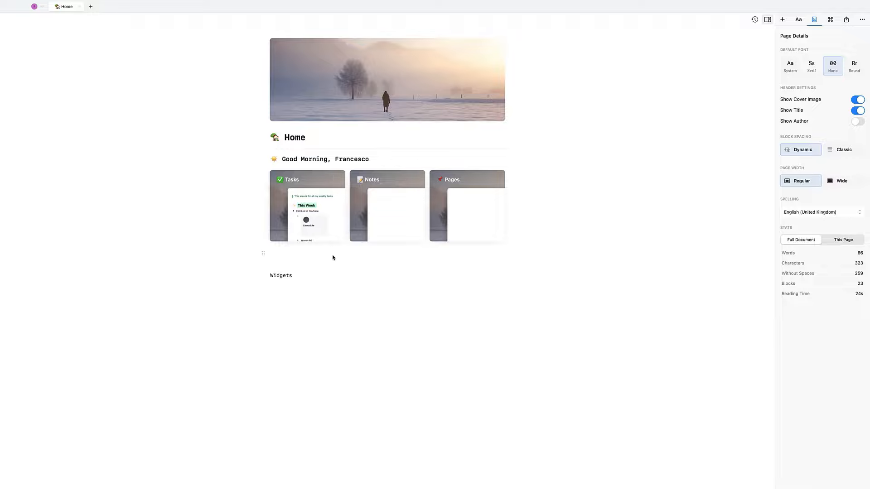
- Replace the Widgets line on Home with an @ link to Edit List of YouTube
left_click(277, 276)
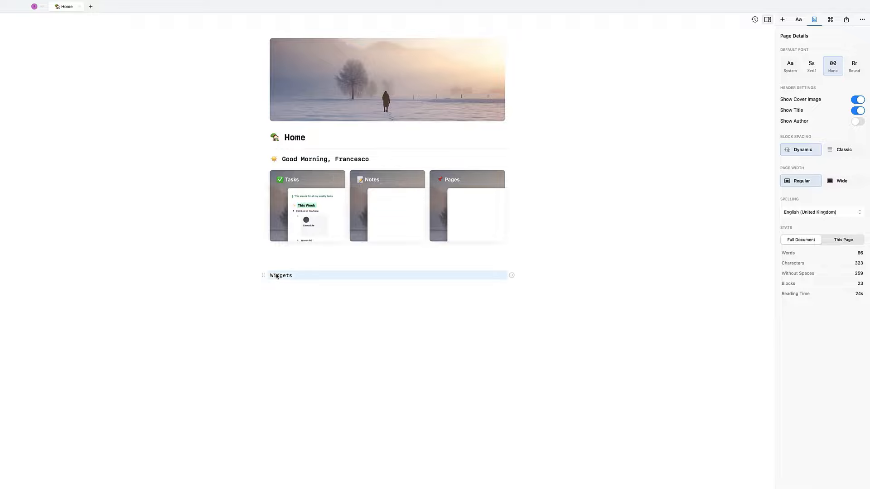
double_click(276, 275)
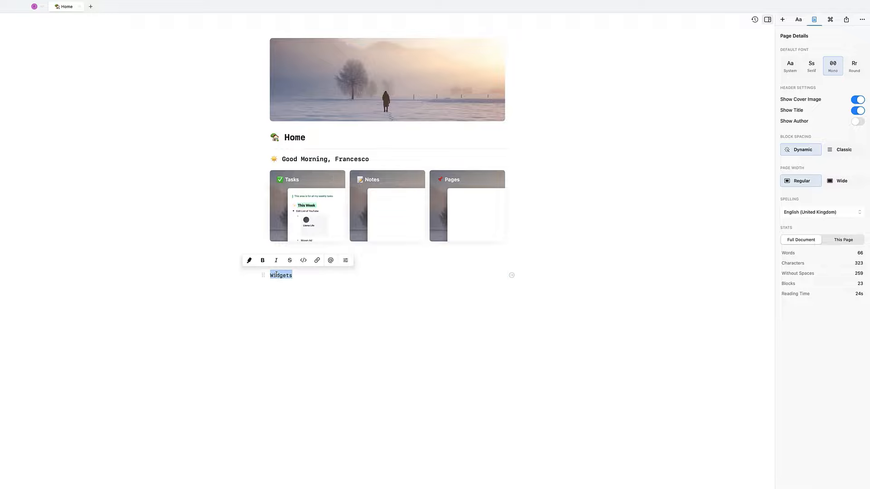
key("BackSpace")
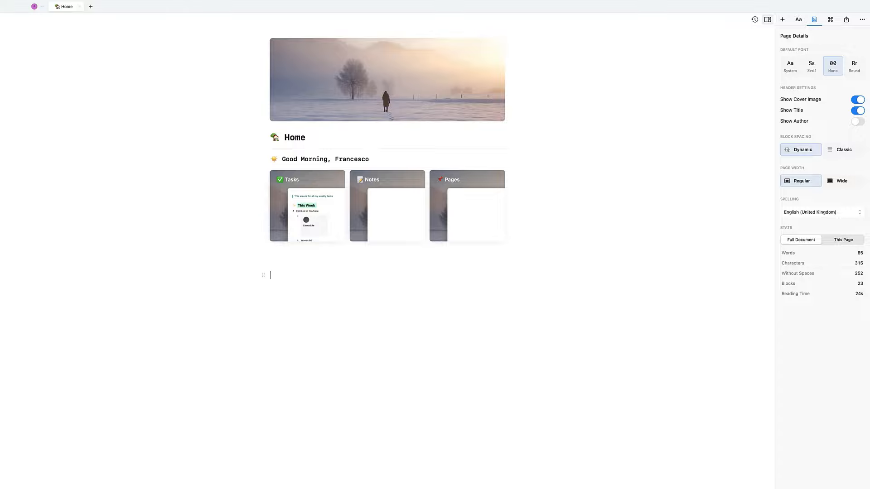
type("@")
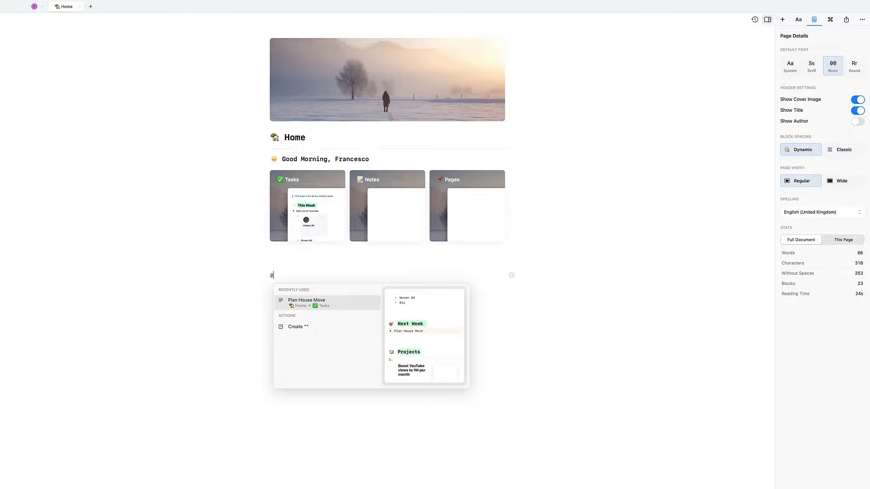
type("edit List")
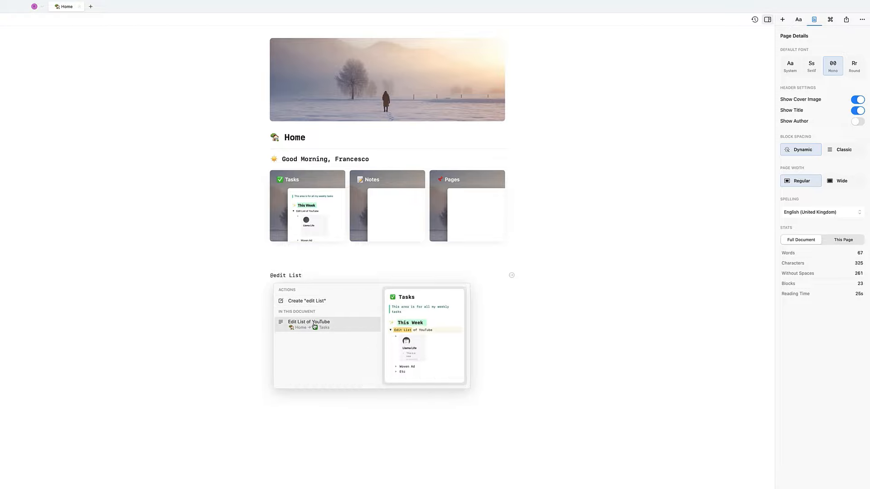
left_click(314, 324)
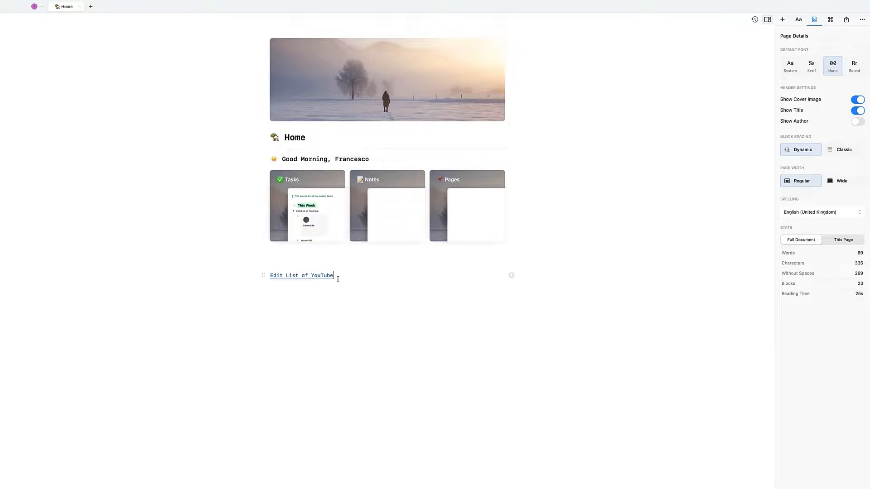
- Follow the Edit List of YouTube link to its Tasks item, then go back to Home
left_click(512, 274)
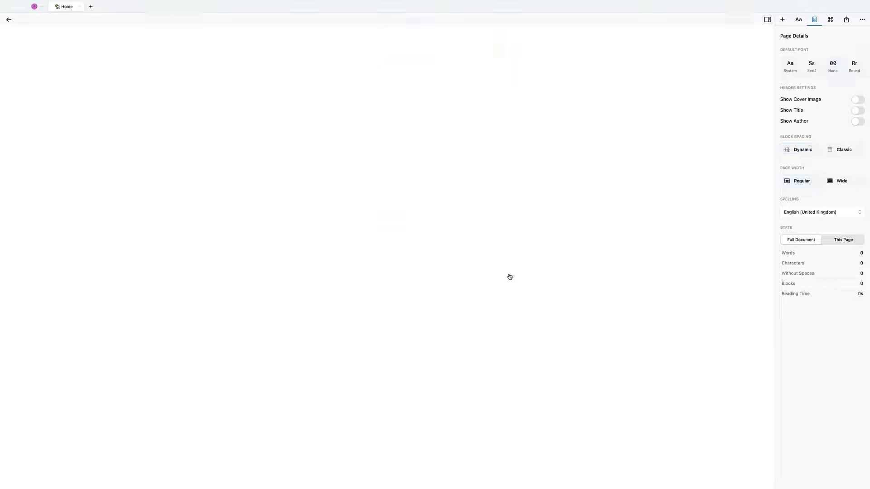
mouse_move(72, 29)
left_click(30, 20)
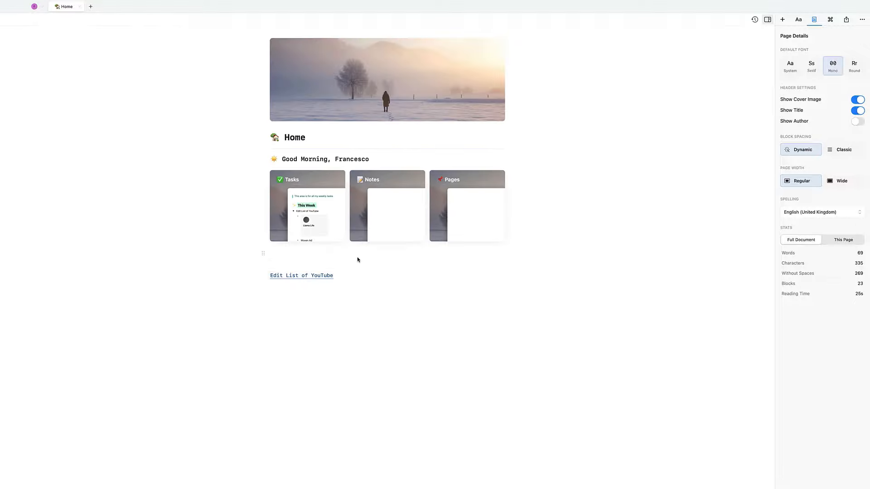
left_click(324, 274)
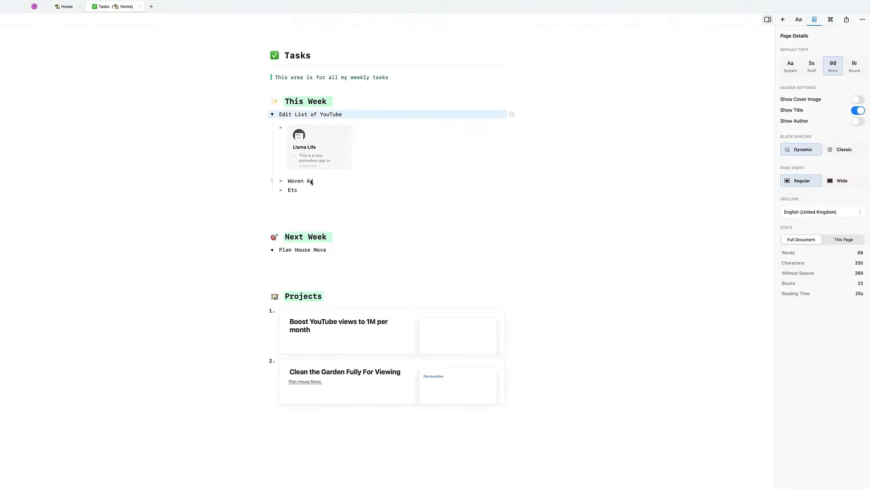
left_click(63, 6)
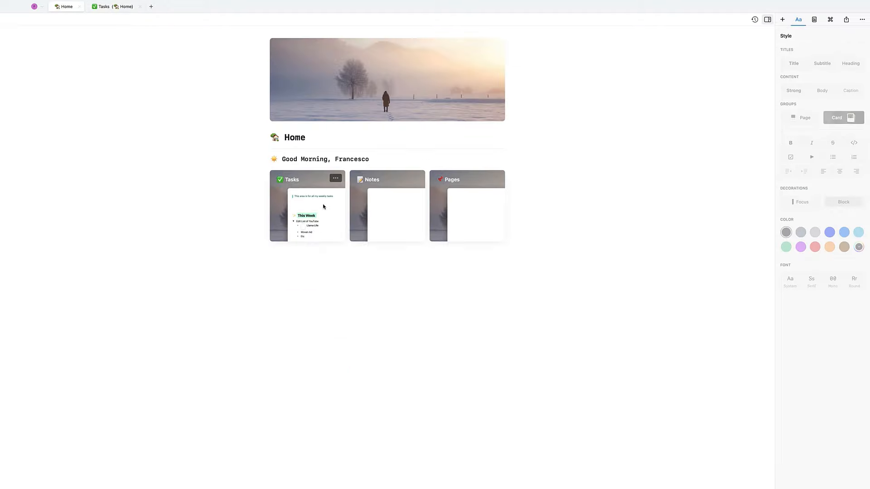
left_click(288, 257)
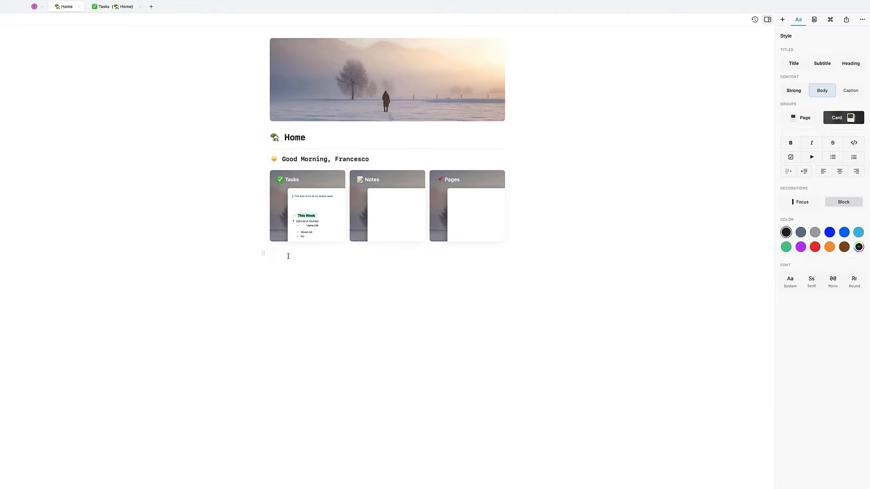
- Insert the misty snowy-field Unsplash photo and move it below the Tasks, Notes and Pages cards
type("/")
scroll(306, 330, "down", 2)
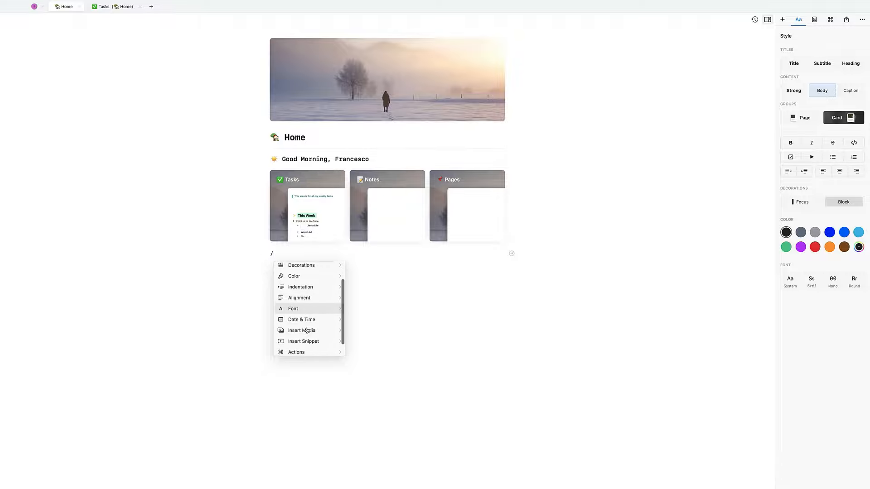
scroll(307, 330, "down", 2)
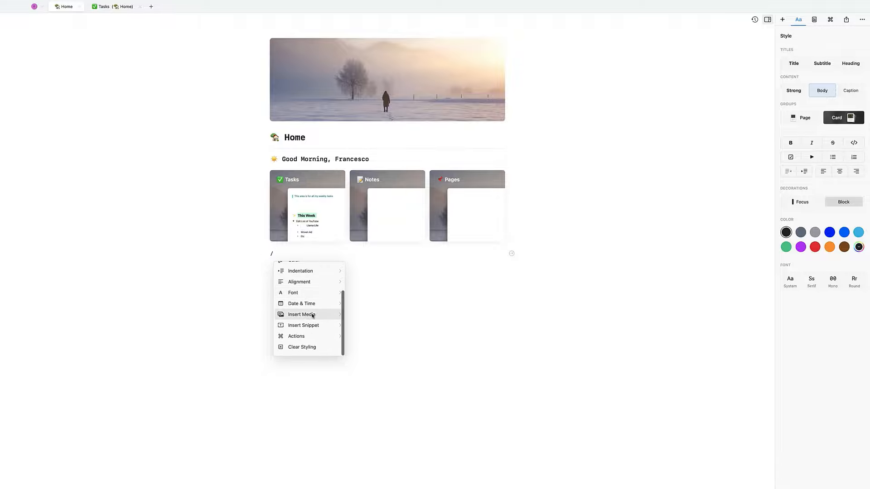
left_click(312, 314)
left_click(317, 267)
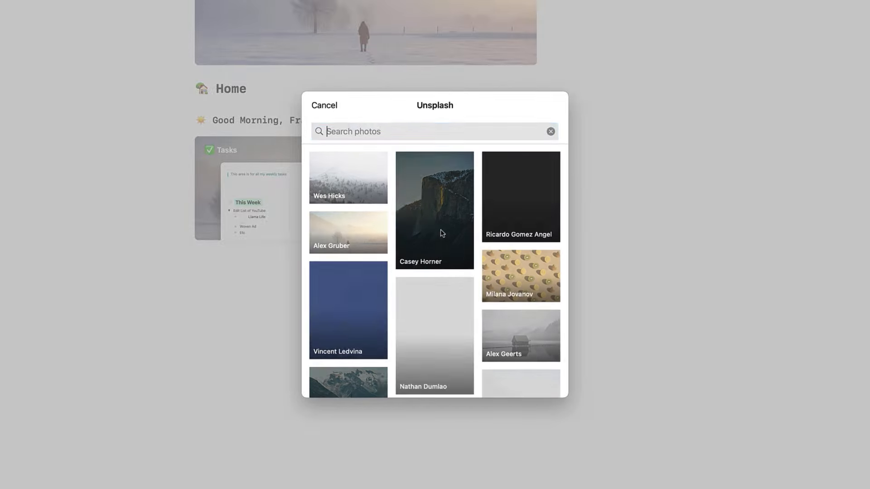
left_click(341, 229)
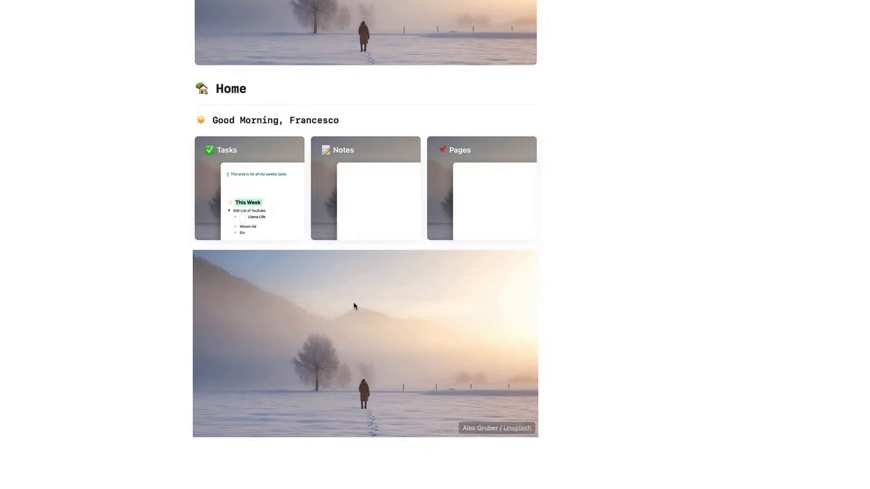
left_click_drag(507, 402, 530, 205)
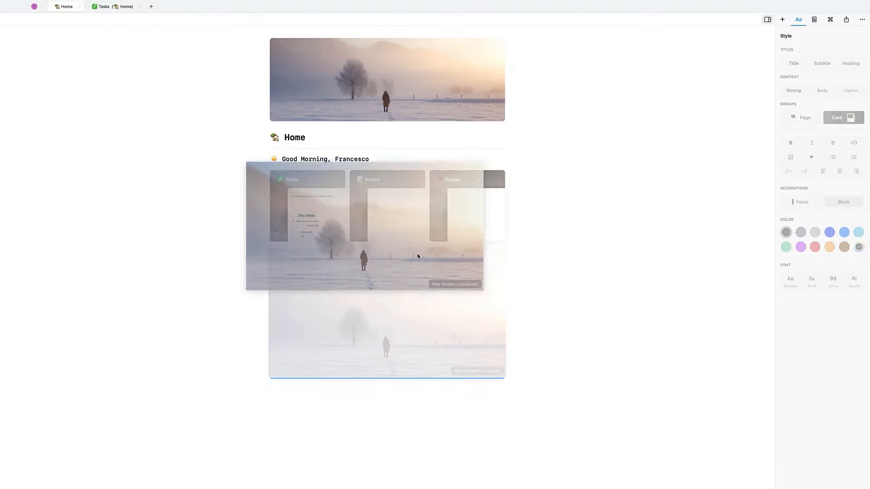
- Write 'Quick Review' with bulleted links to Plan House Move and Main List of YouTube
type("Quick Review")
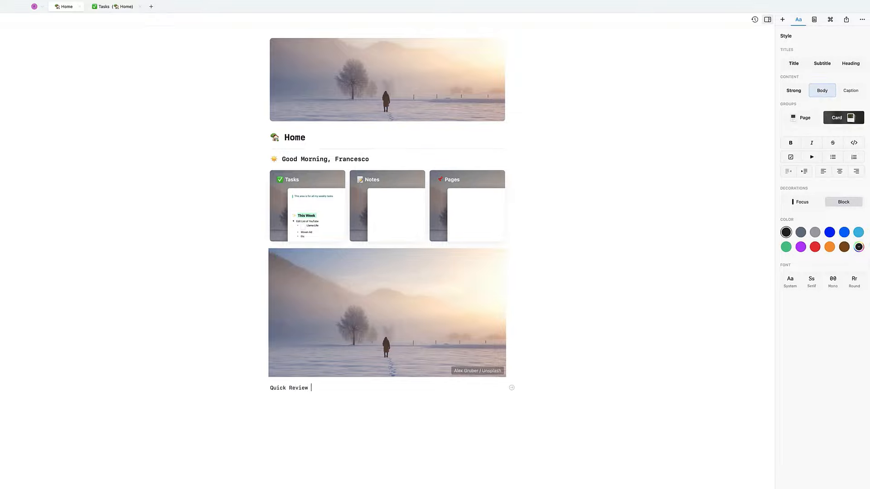
key("Return")
type("@")
key("Return")
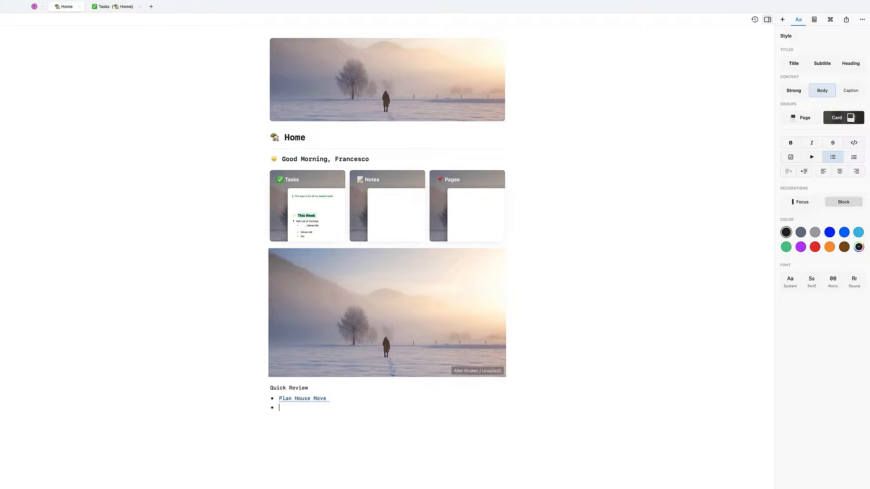
type("@")
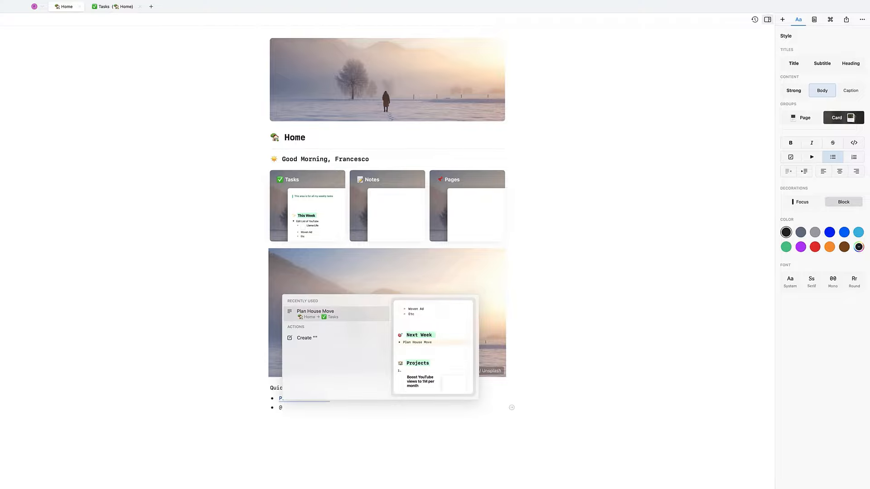
type("main")
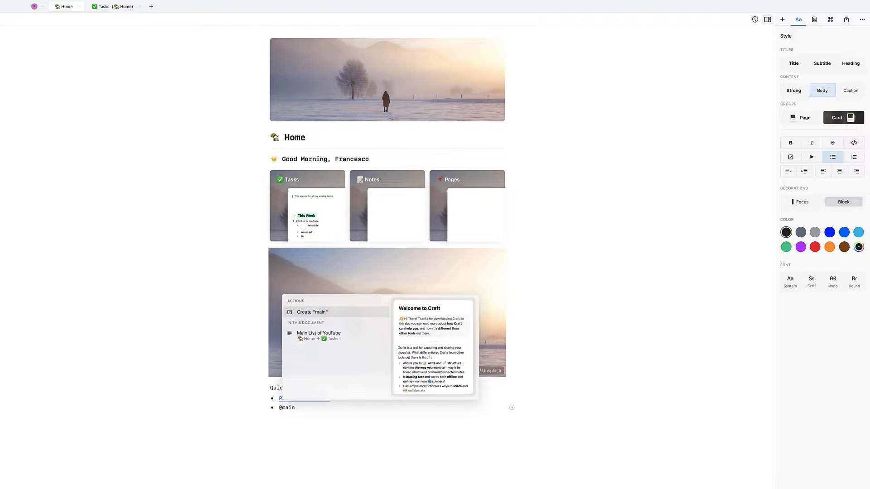
key("Down")
key("Return")
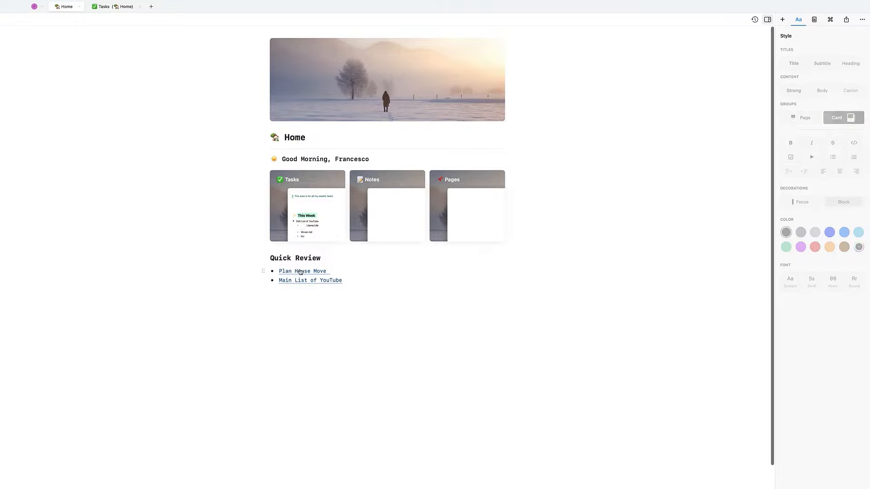
- Open the Main List of YouTube link to test it, then return to Home
mouse_move(302, 274)
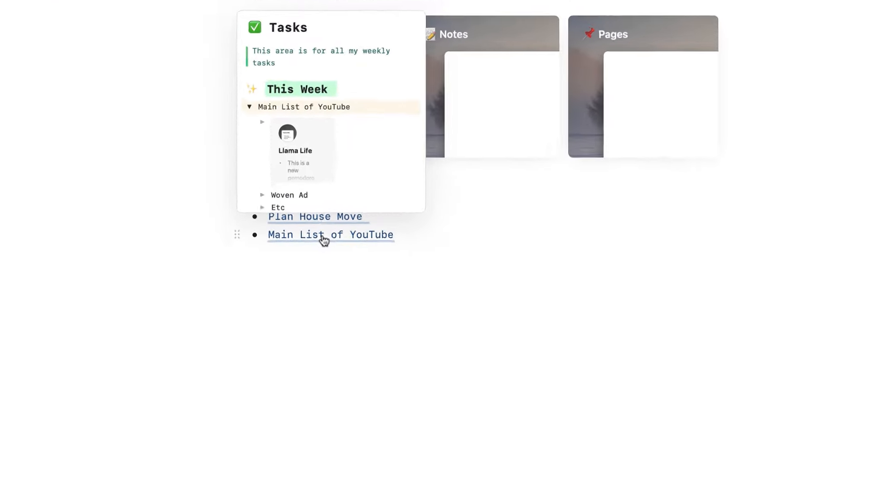
left_click(335, 209)
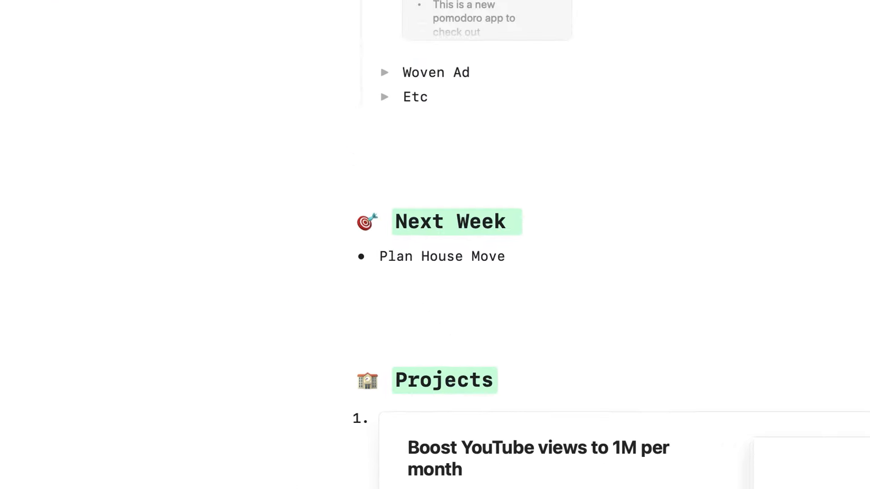
left_click(59, 55)
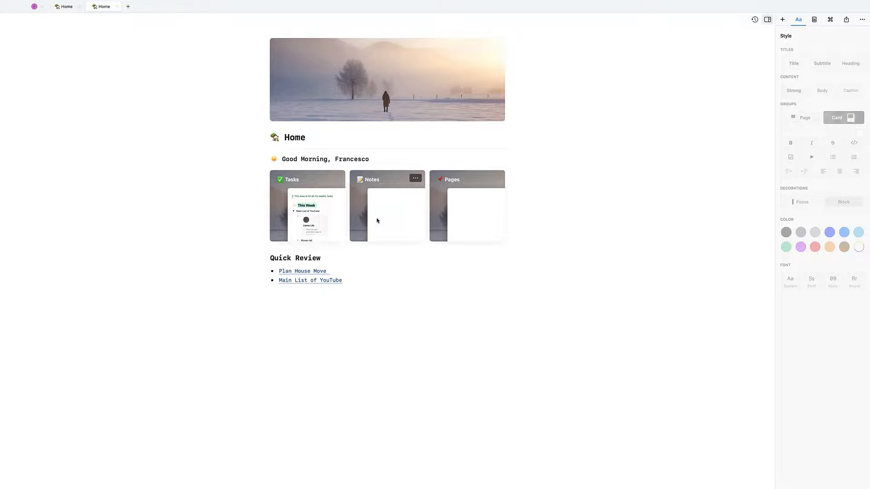
- On the Notes page, create and link a new meeting-notes page named after a contact, then go back Home
left_click(377, 221)
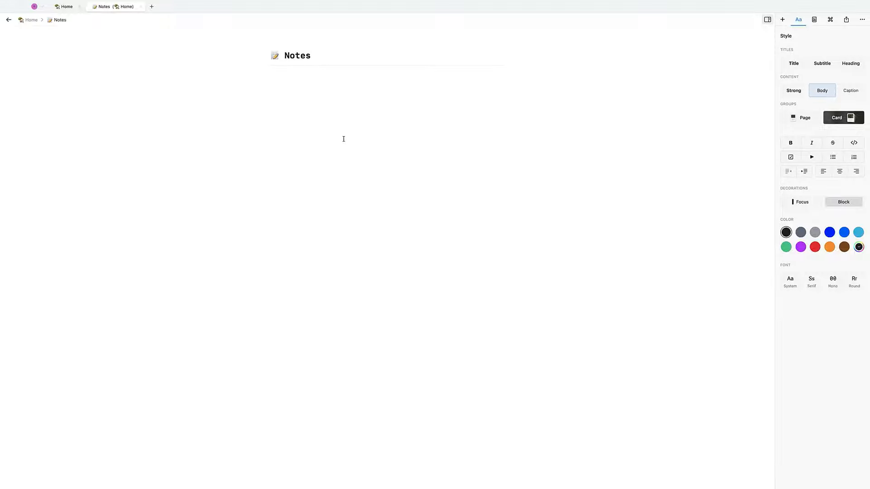
type("@meeting")
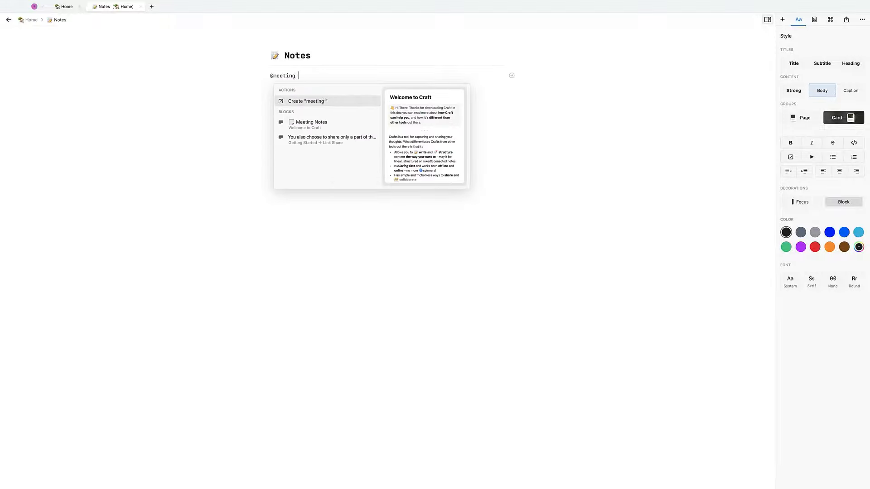
key("super+a")
key("BackSpace")
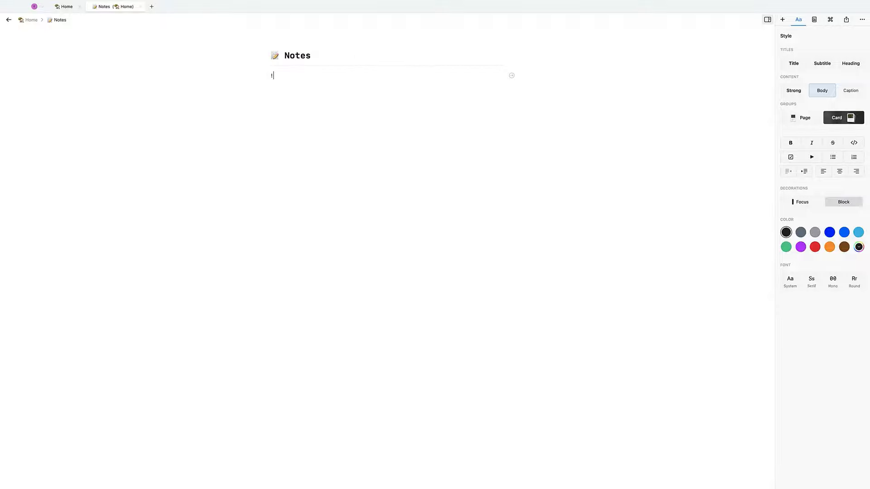
type("@Meeting")
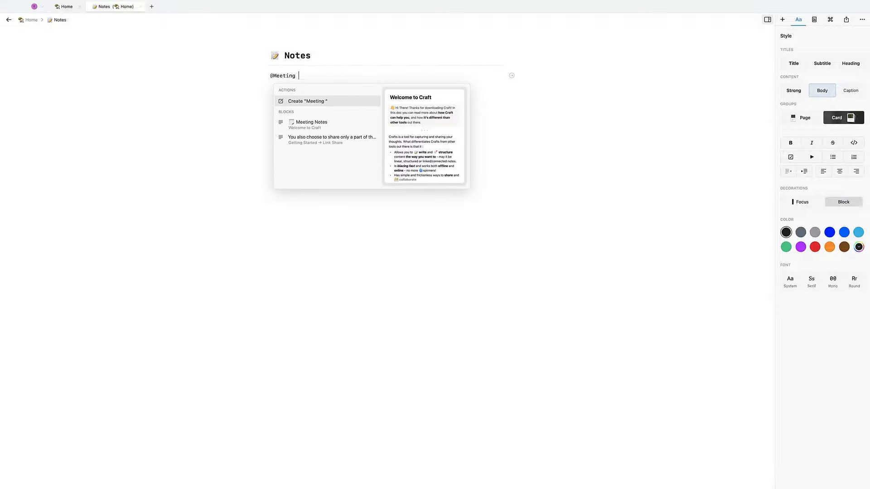
key("Down")
key("Down")
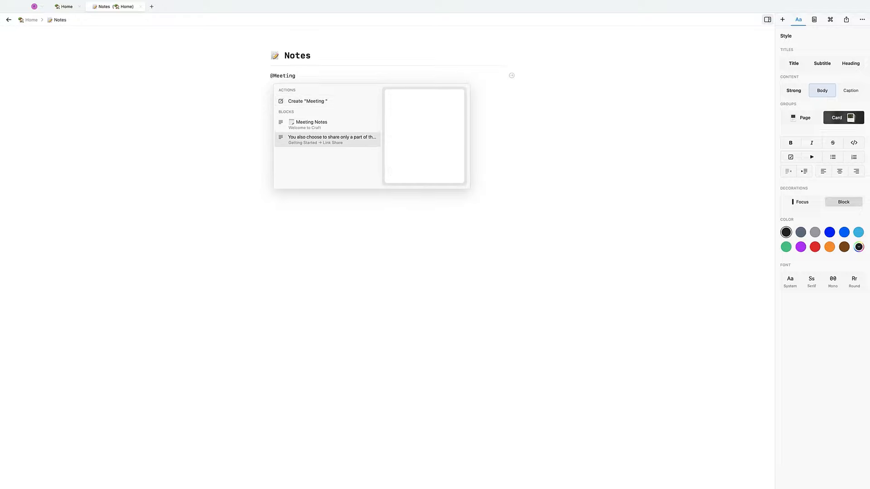
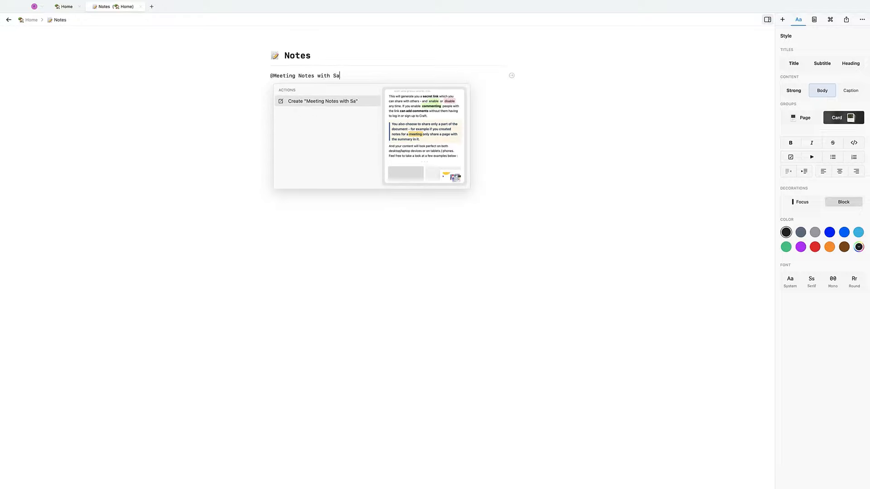
key("Return")
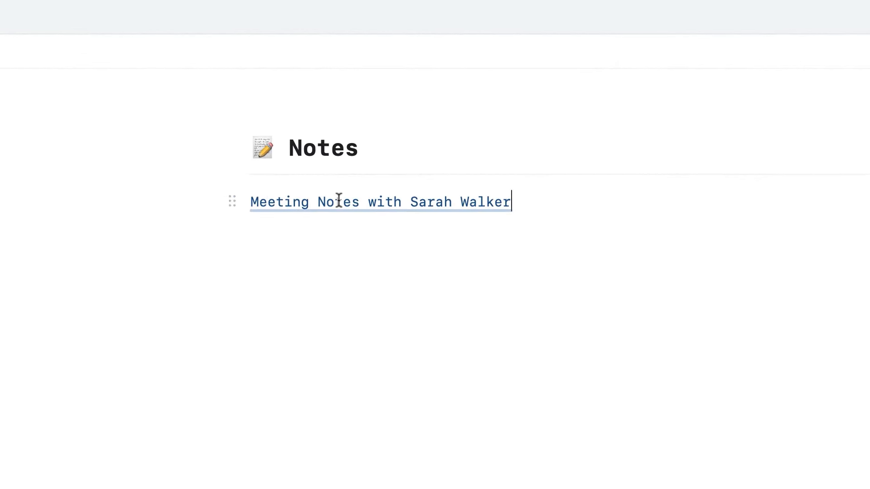
left_click(155, 18)
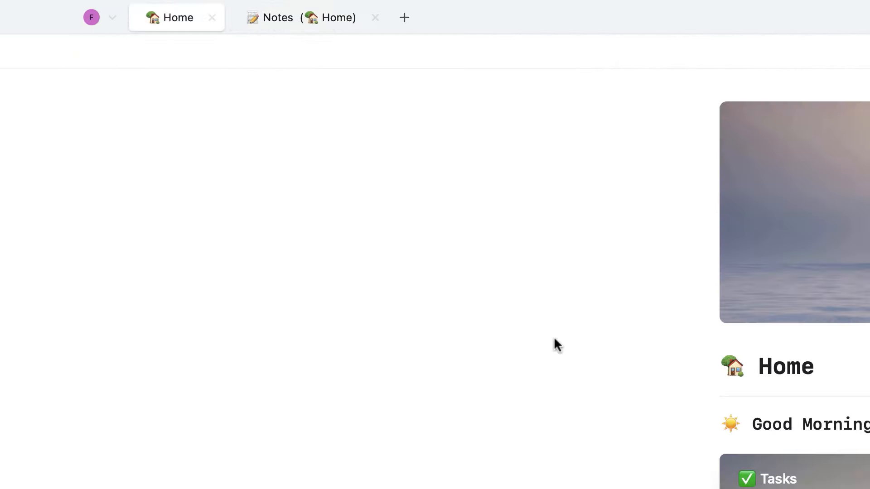
- Open the meeting-notes page from All Documents, then delete its link block from the Notes page
left_click(110, 15)
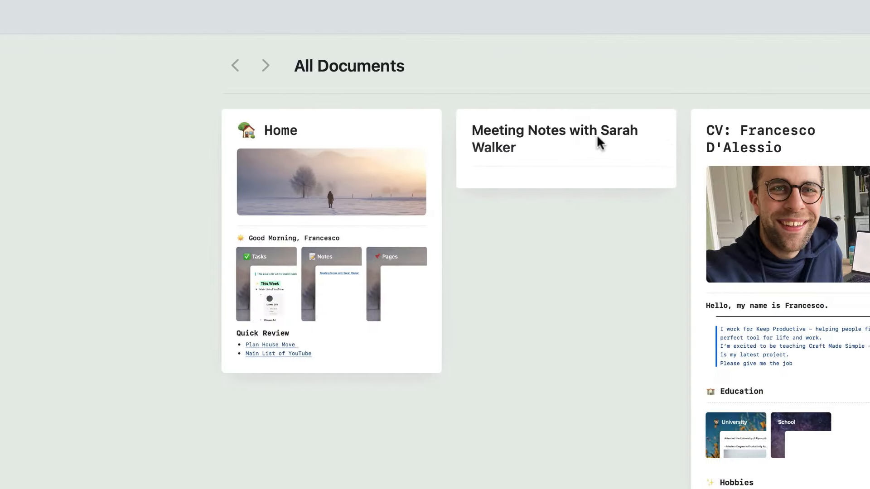
left_click(596, 134)
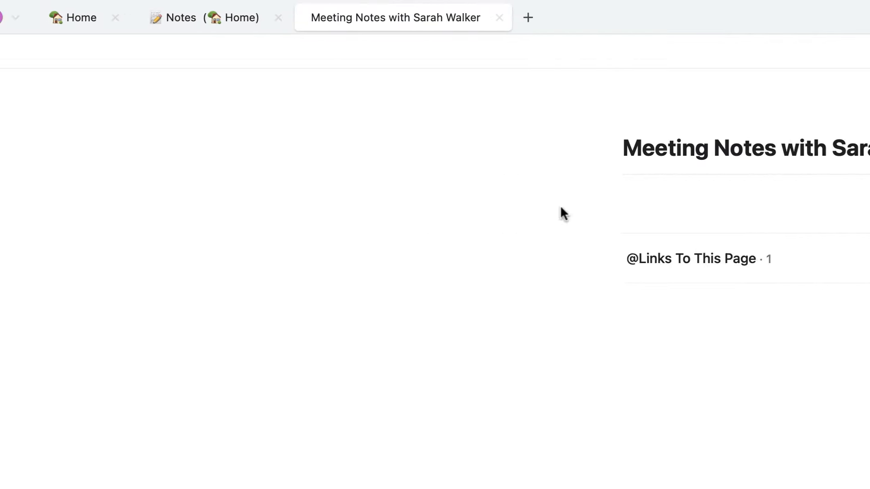
left_click(199, 23)
left_click_drag(778, 237, 736, 206)
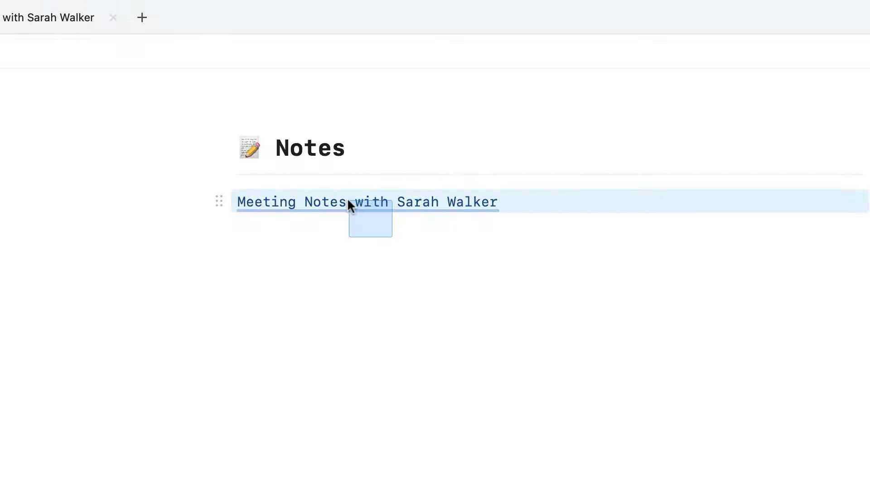
left_click_drag(351, 205, 350, 206)
key("BackSpace")
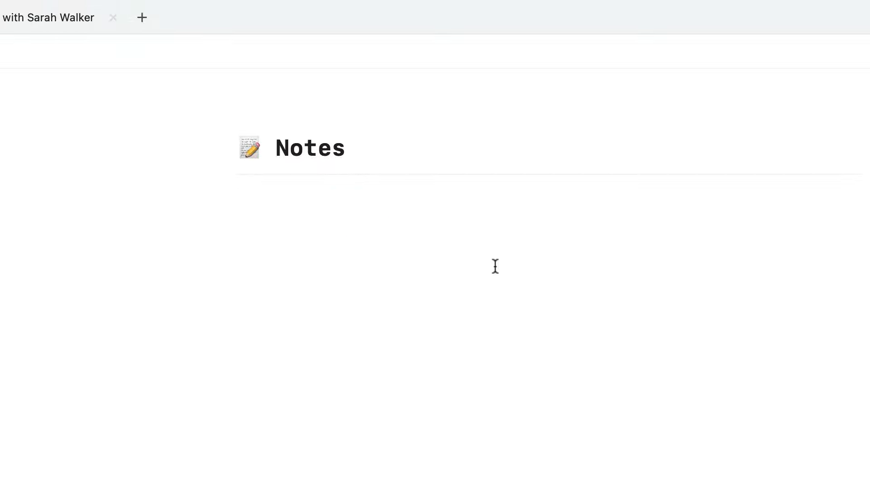
- Add a meeting line titled with the contact's name and make it a sub-page
type("Meeting wit")
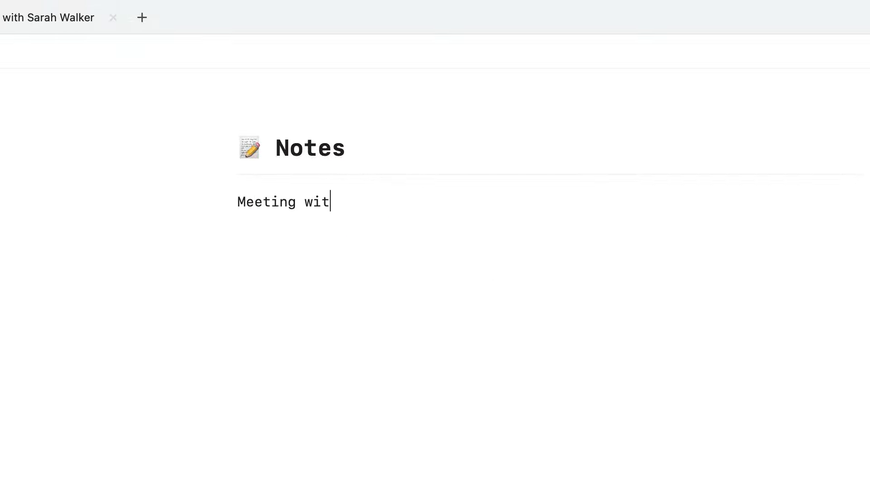
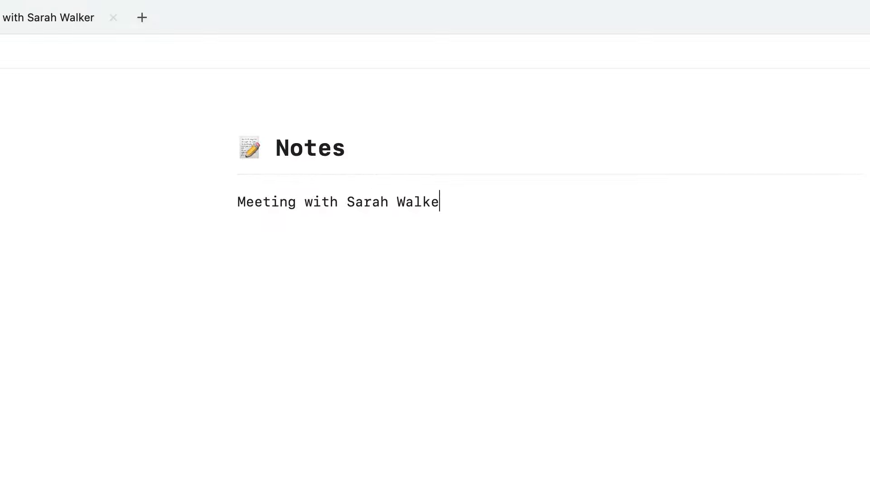
key("super+a")
left_click(685, 298)
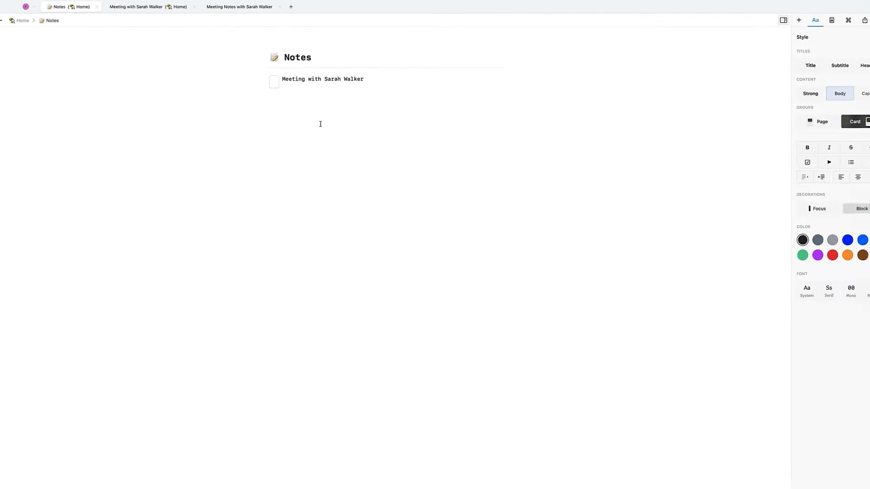
- Create and link a new '25.02 - Journal' page and make it a page block
type("@")
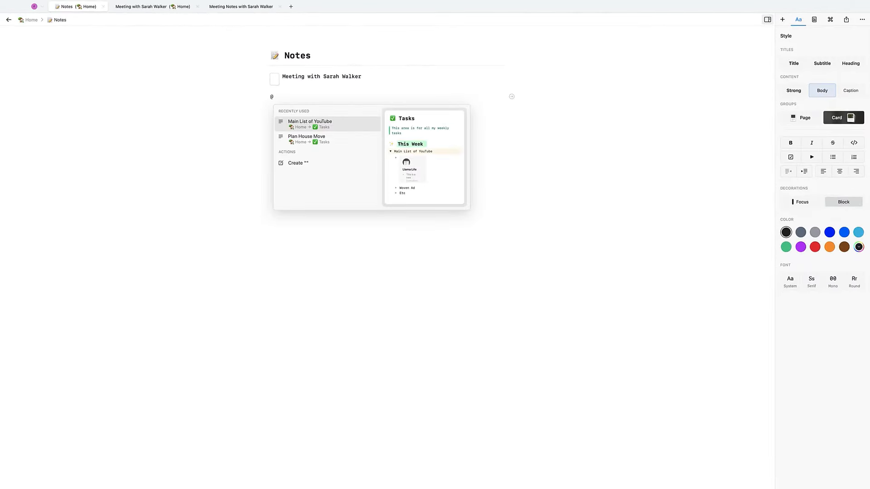
type("25./0")
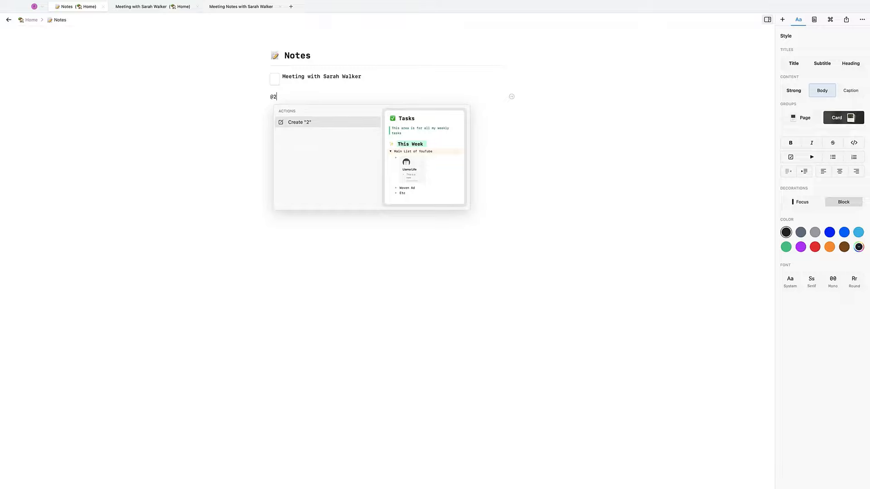
type("2")
key("BackSpace")
key("BackSpace")
key("BackSpace")
key("BackSpace")
type("02 - Journal")
key("Return")
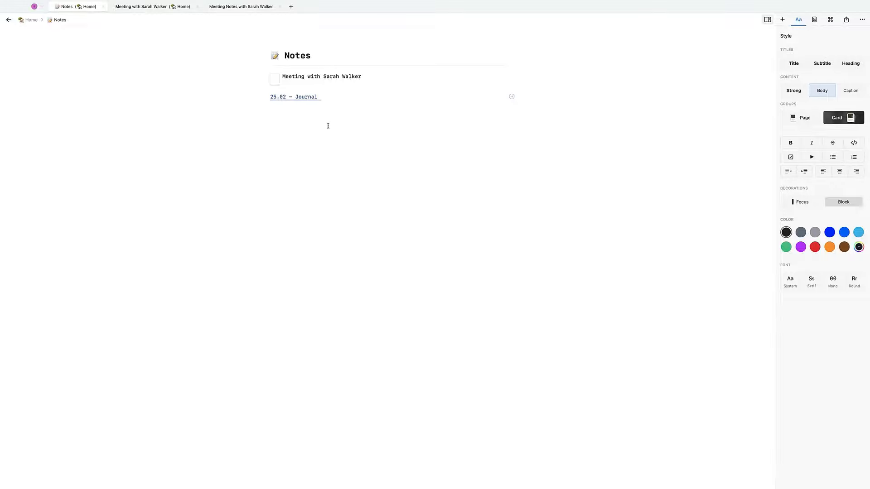
left_click_drag(315, 126, 303, 96)
left_click(685, 319)
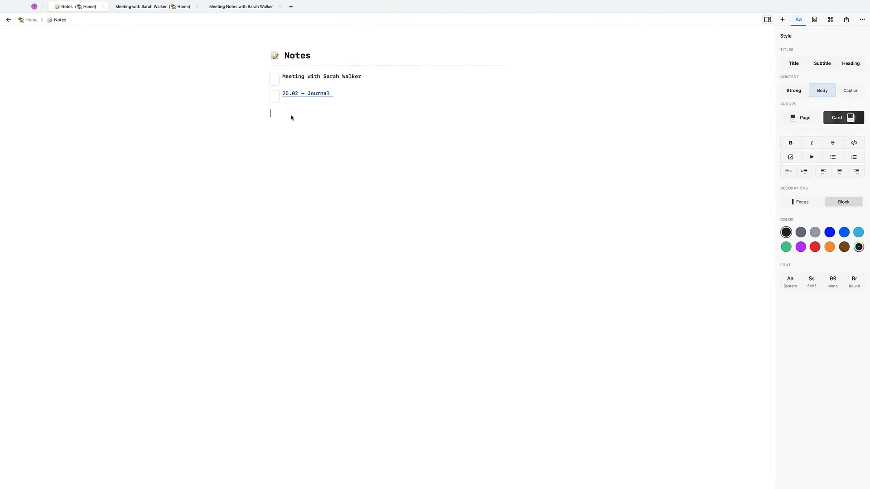
- Show the meeting and 25.02 - Journal pages as side-by-side cards in the second style, then check the journal
left_click_drag(163, 70, 364, 95)
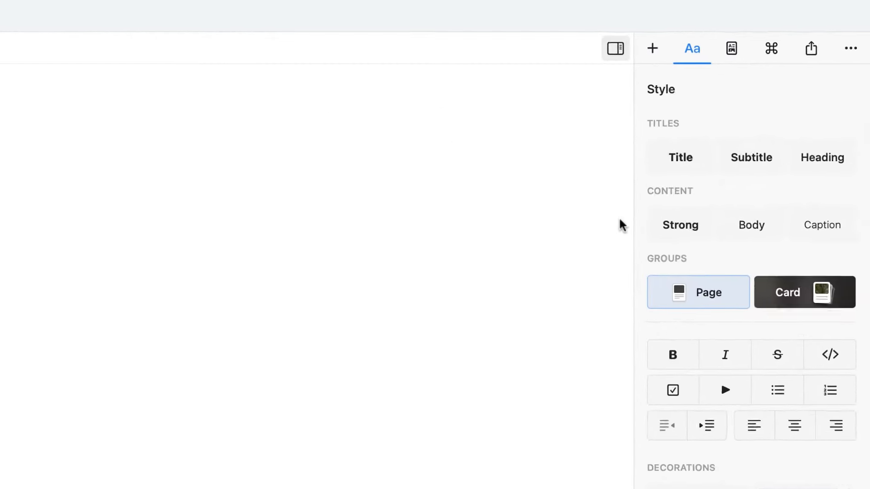
left_click(840, 119)
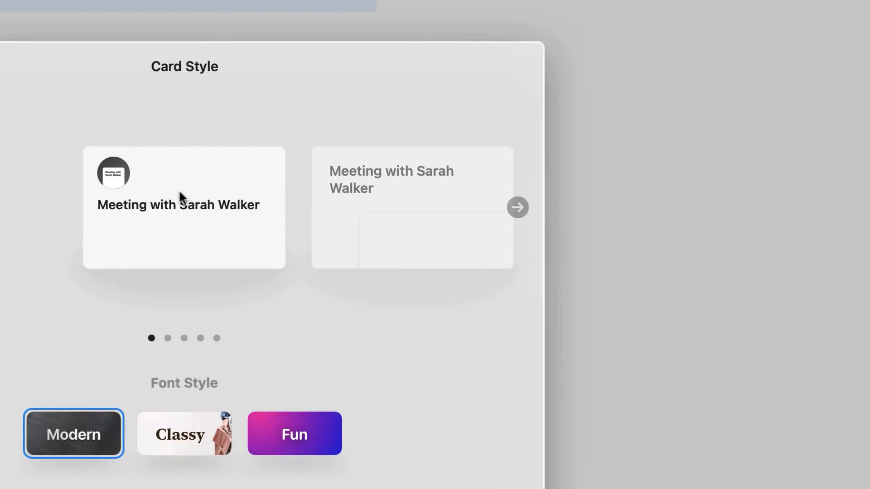
left_click(381, 179)
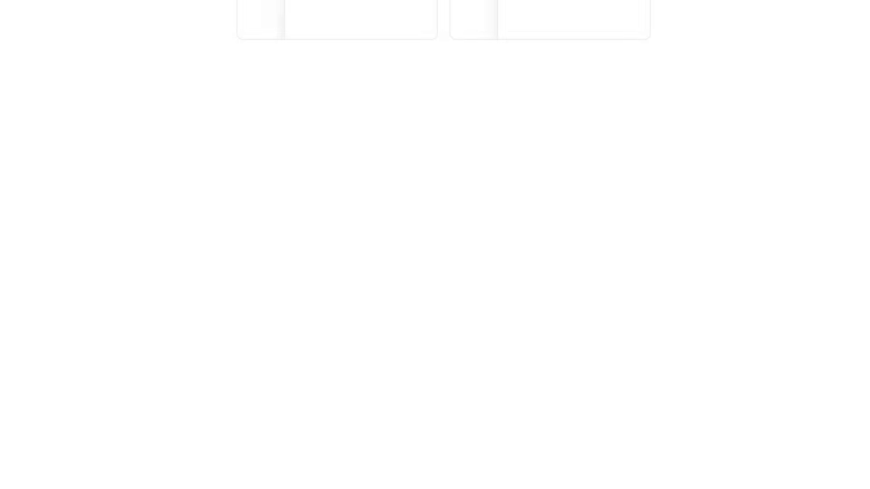
left_click(522, 236)
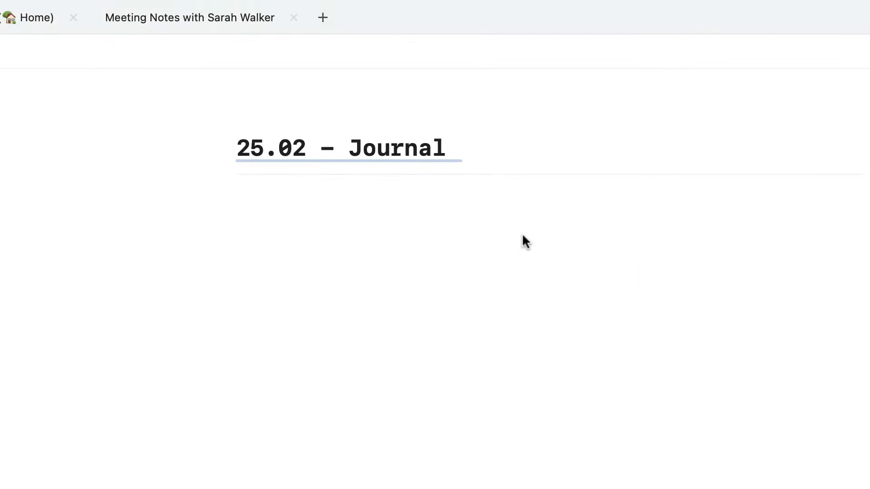
key("super+[")
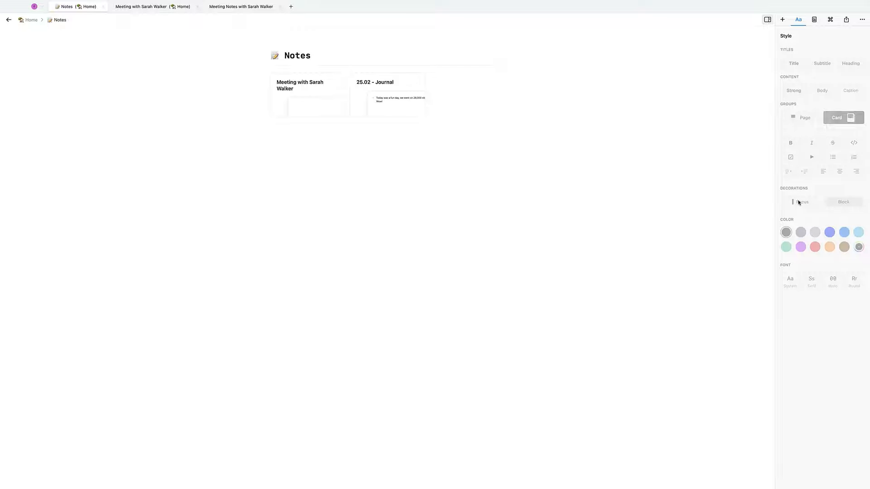
- Give both Notes cards red Focus bars and the Mono font, then open 25.02 - Journal
left_click(799, 202)
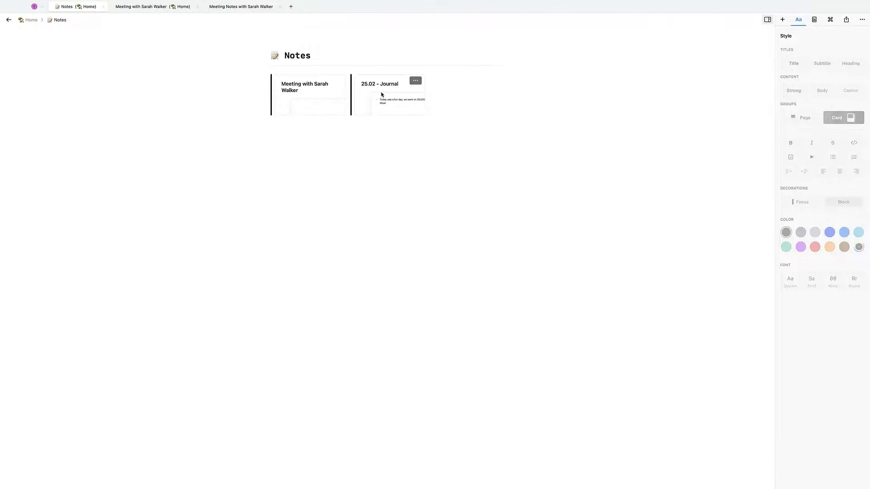
left_click_drag(463, 96, 262, 93)
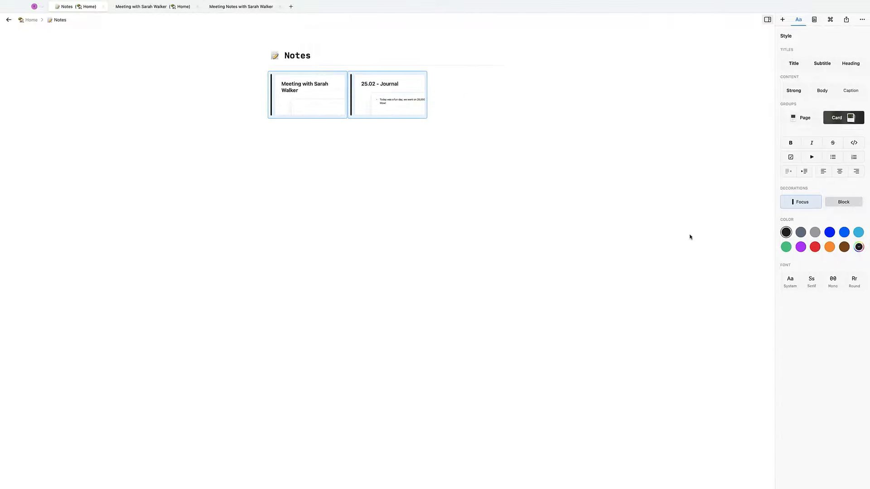
left_click(801, 247)
left_click(815, 247)
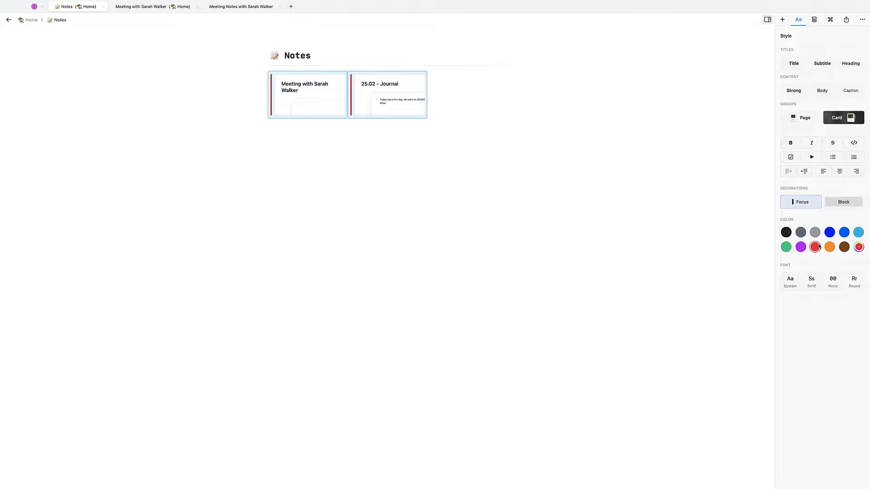
left_click(811, 279)
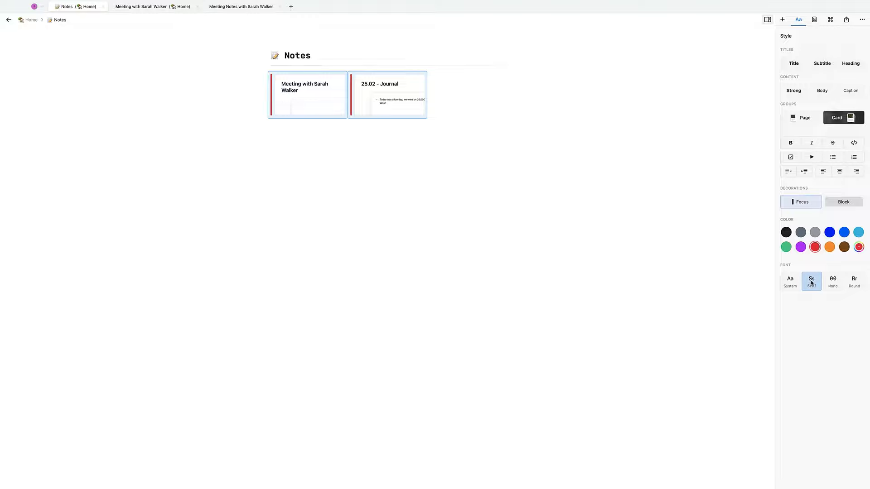
left_click(828, 281)
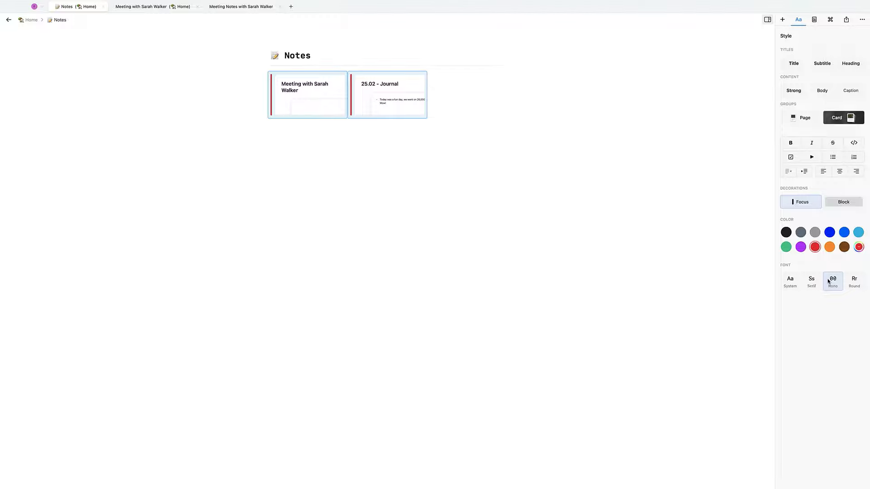
left_click(503, 163)
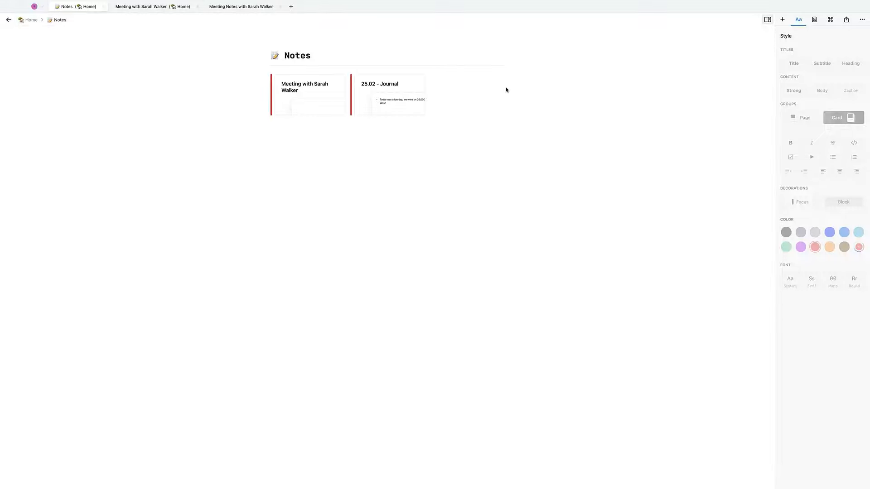
left_click(384, 85)
- Add a bullet under the 25.02 - Journal entry linking to the meeting page
left_click(375, 93)
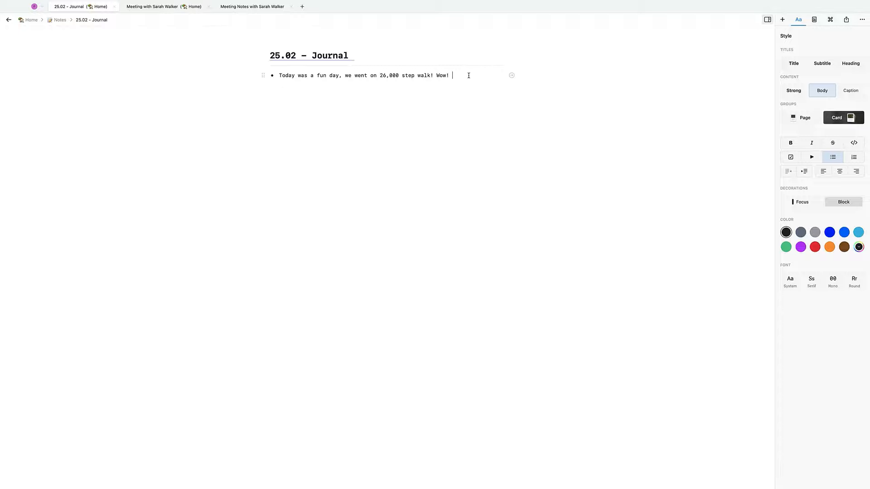
type("@meeting")
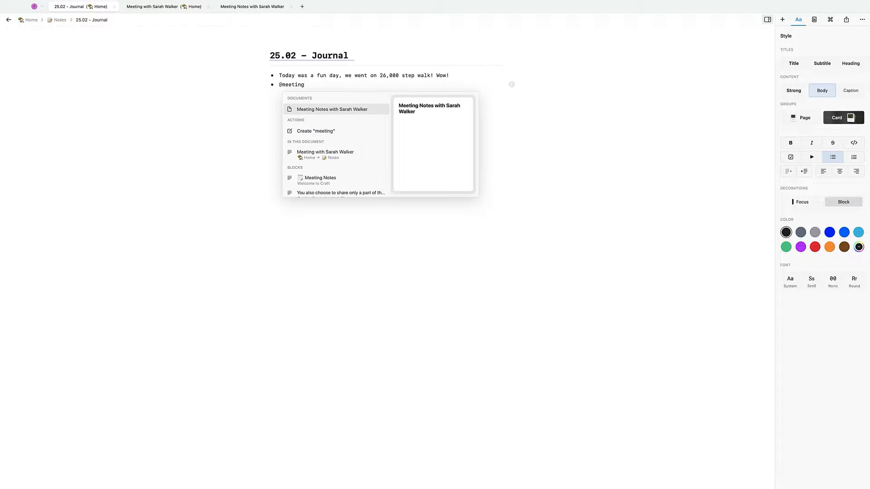
scroll(355, 172, "down", 1)
left_click(345, 148)
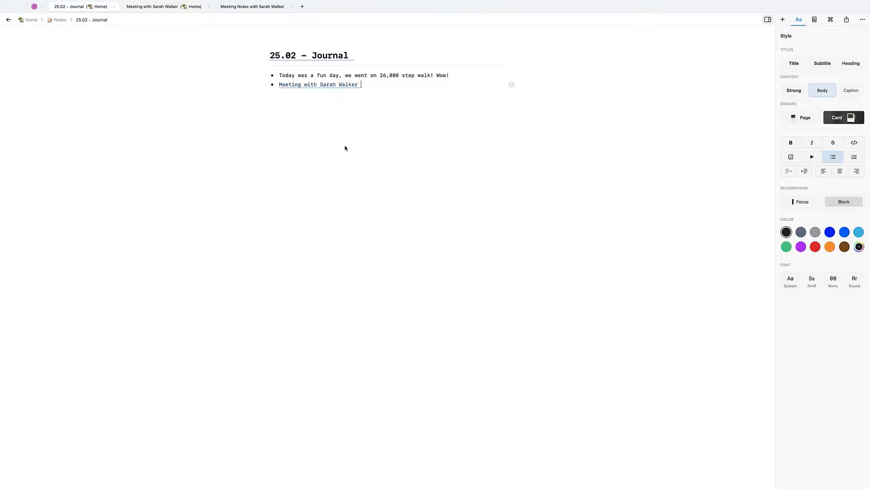
- Open the meeting page and expand its Home, Notes and 25.02 - Journal backlinks
left_click(59, 20)
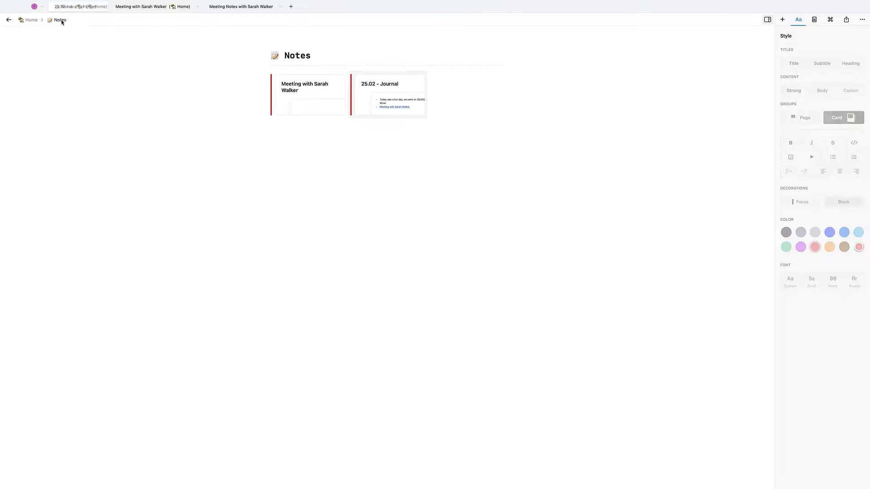
left_click(322, 101)
left_click(488, 97)
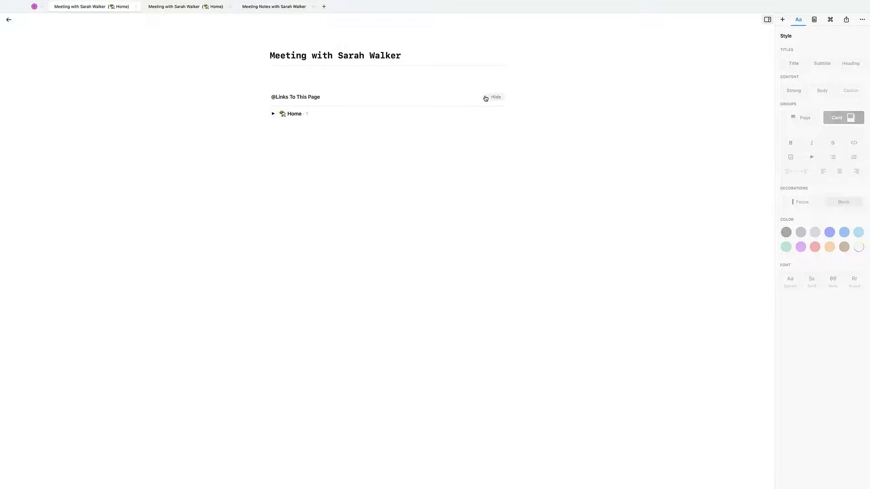
left_click(274, 114)
left_click(282, 123)
left_click(289, 132)
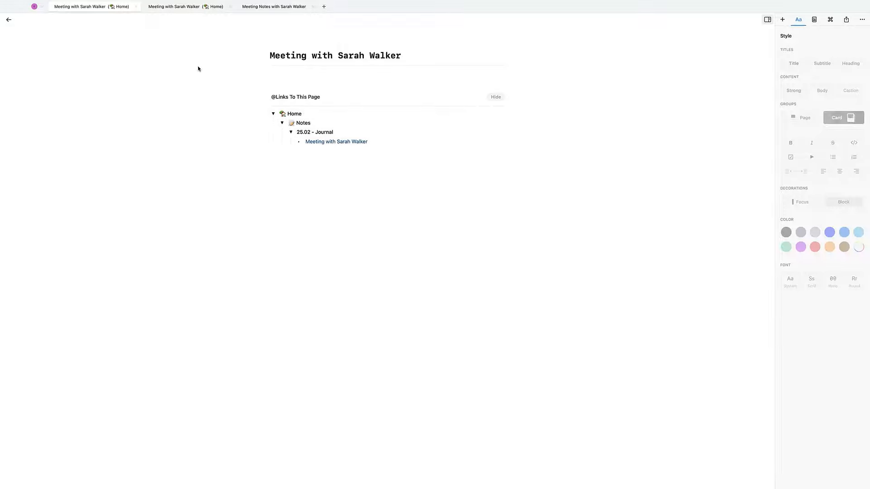
- Back on Notes, reselect the 25.02 - Journal card and start a new line below the cards
left_click(54, 21)
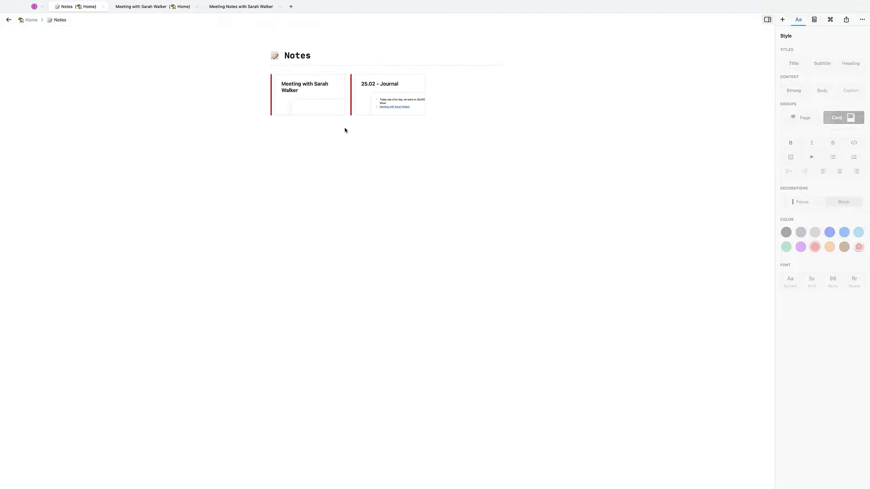
left_click(461, 115)
left_click(427, 135)
left_click(471, 99)
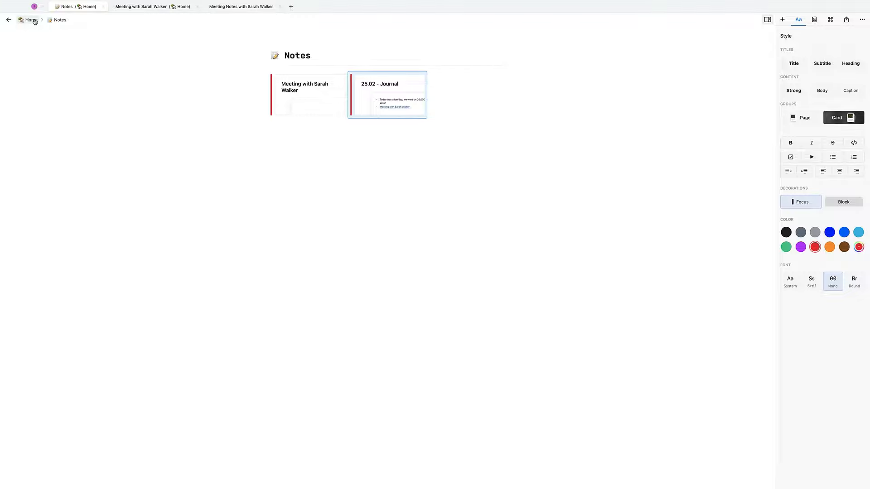
left_click(374, 156)
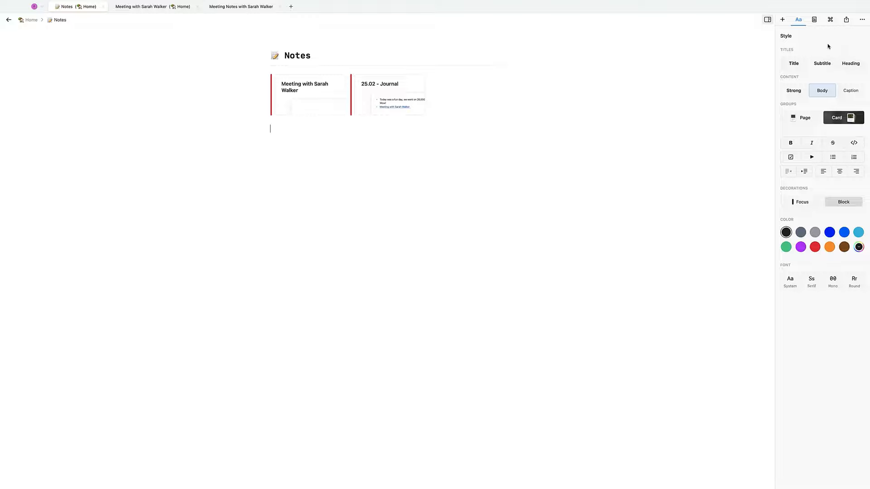
- Add a page block named 'Project Progress' below the cards and open it
left_click(806, 116)
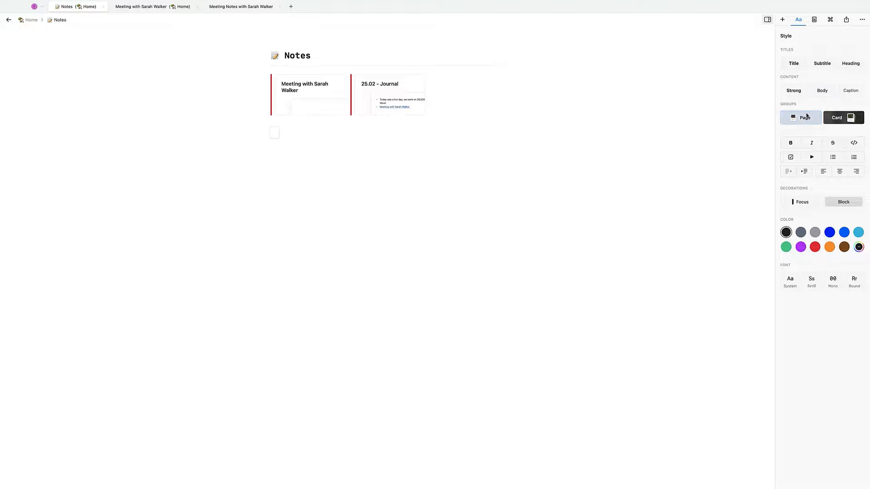
type("Project Progress")
key("Return")
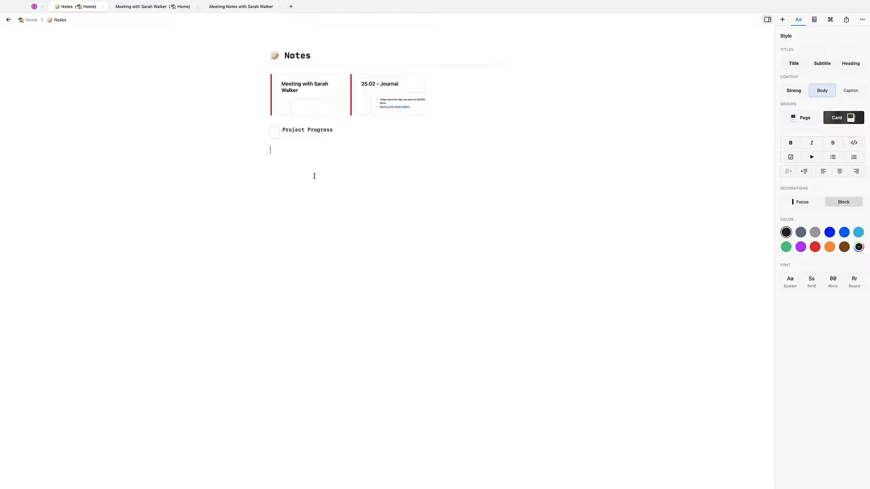
left_click(280, 134)
double_click(281, 134)
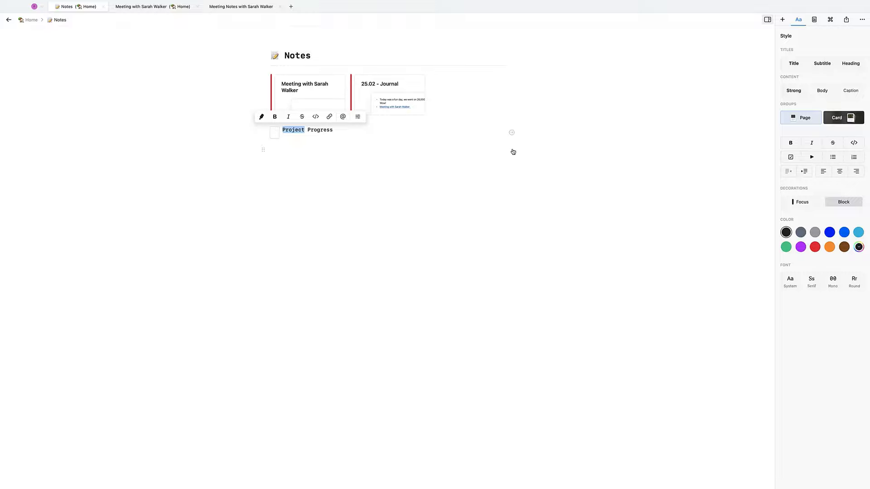
left_click(512, 134)
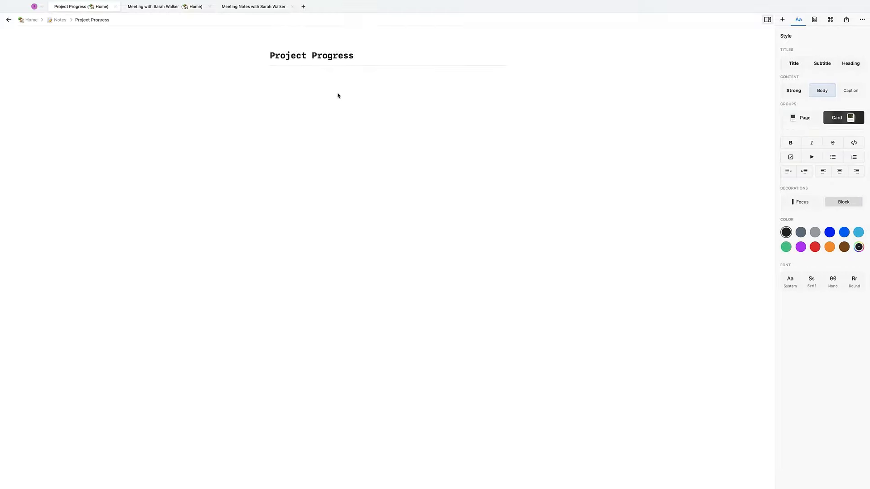
- Write the line 'Team Success: 55%' on the Project Progress page
type("We")
key("BackSpace")
key("BackSpace")
key("BackSpace")
key("BackSpace")
key("BackSpace")
key("BackSpace")
key("BackSpace")
type("Team Succes")
key("BackSpace")
type("S")
type("55%")
- Make the Team Success line green with the Mono font, then return Home
key("Escape")
left_click(787, 247)
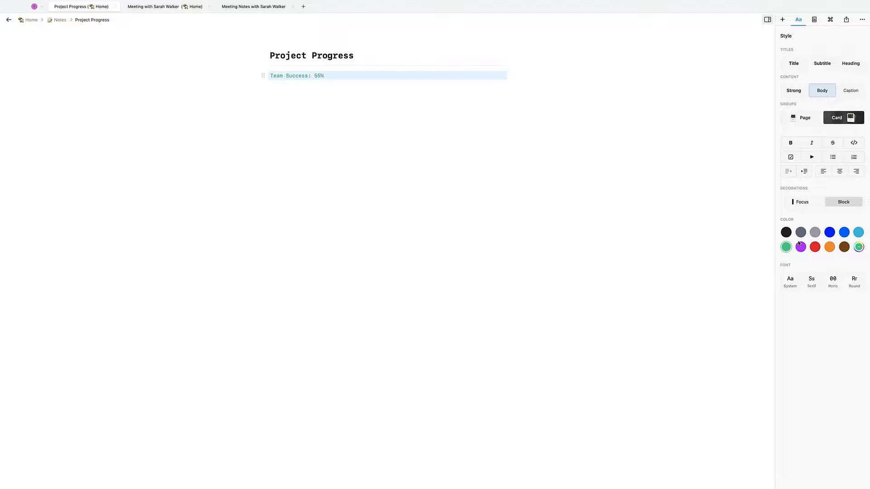
left_click(832, 280)
left_click(30, 20)
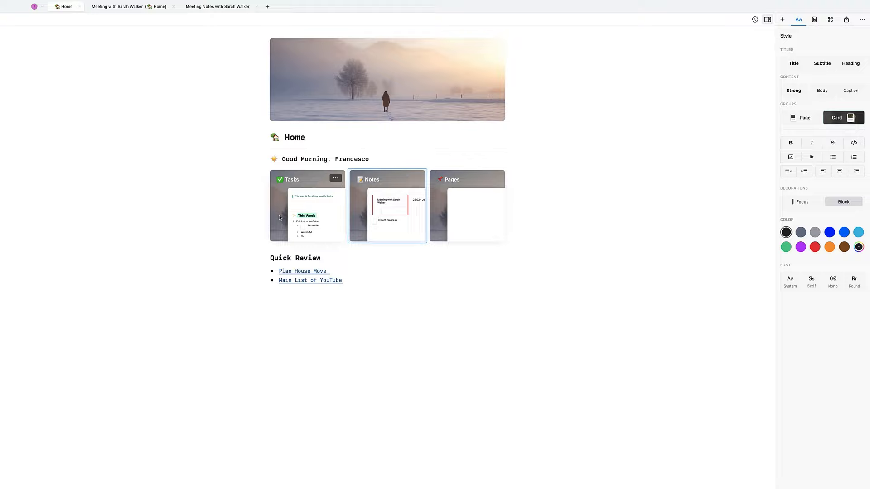
left_click(301, 298)
type("@")
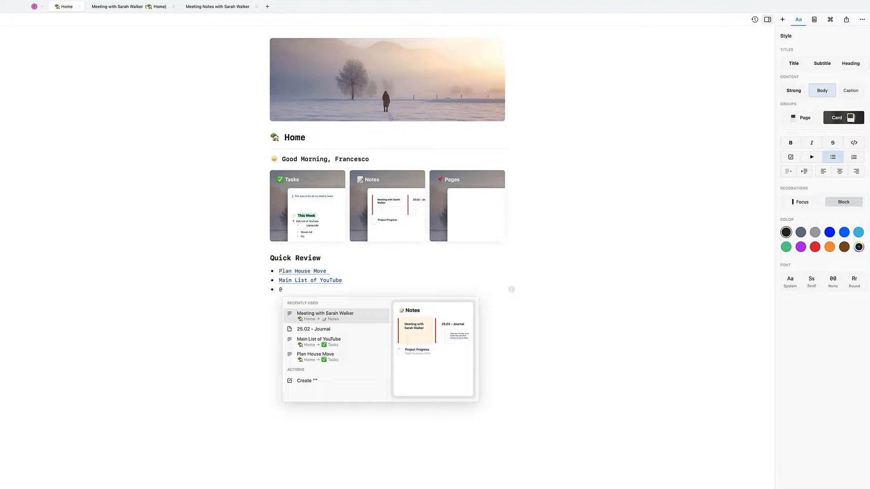
type("55")
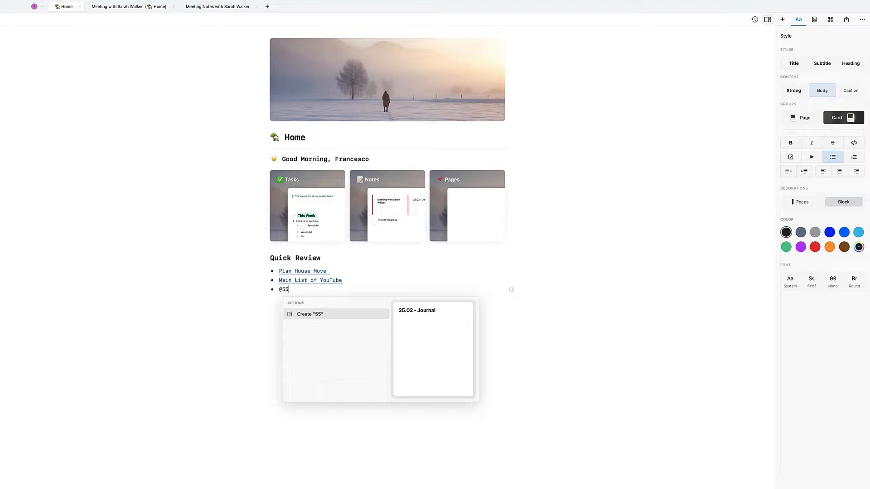
key("BackSpace")
key("BackSpace")
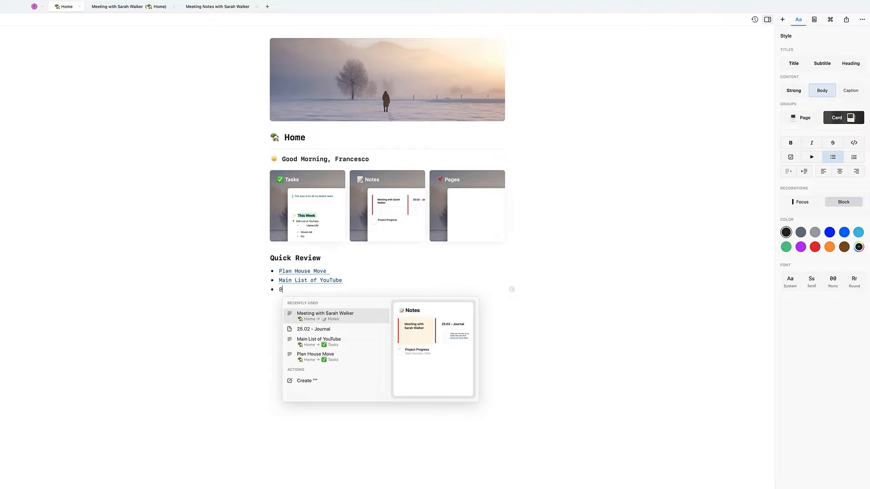
type("team")
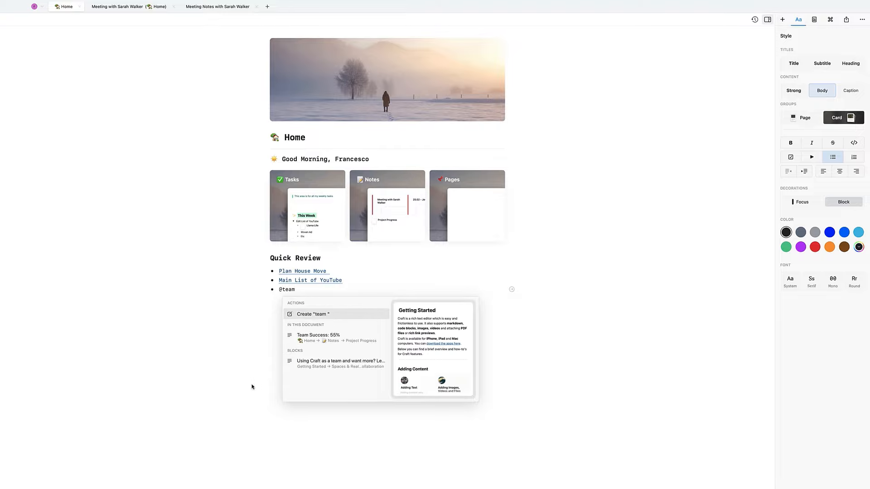
left_click(345, 340)
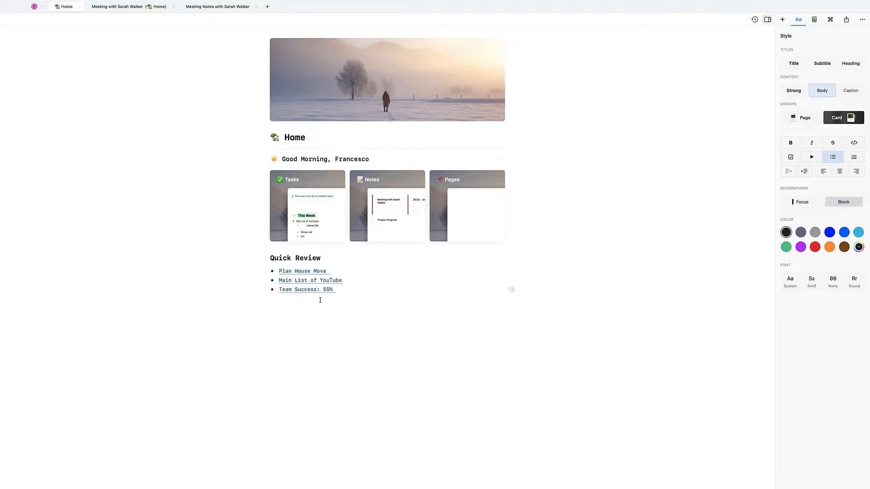
- Change the Team Success value on Notes > Project Progress to 65% and return Home
left_click(395, 179)
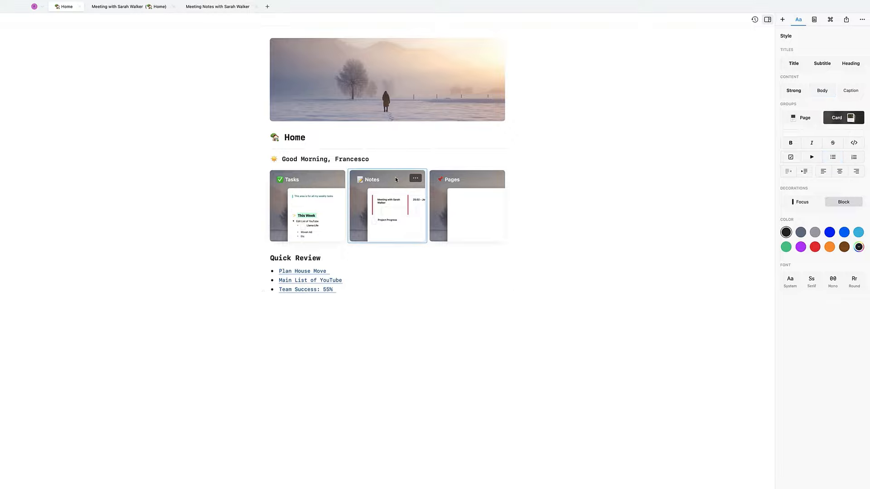
left_click(318, 132)
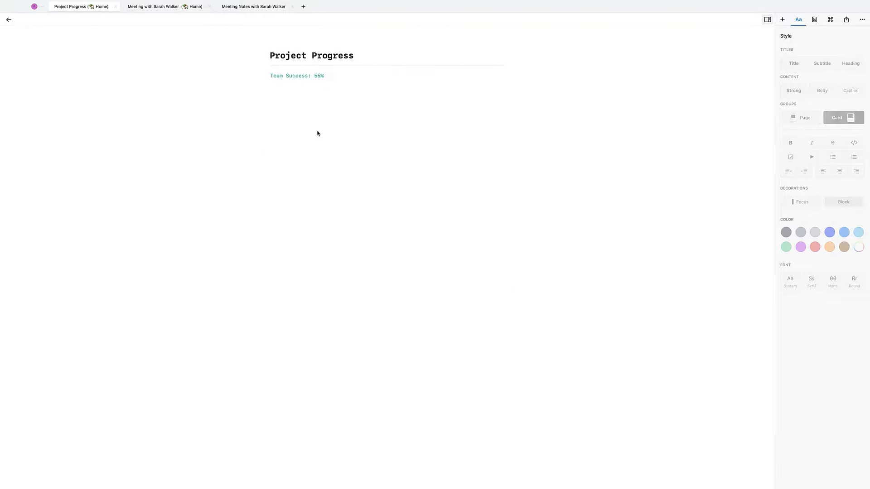
left_click(318, 76)
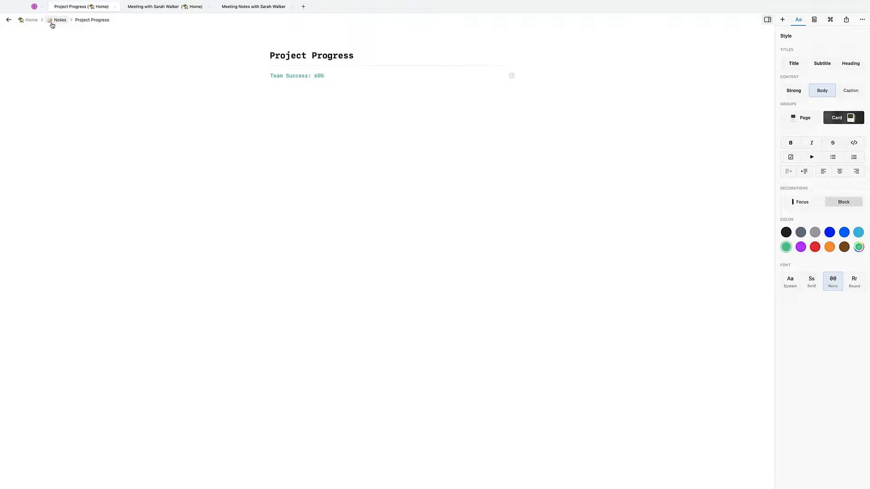
left_click(31, 20)
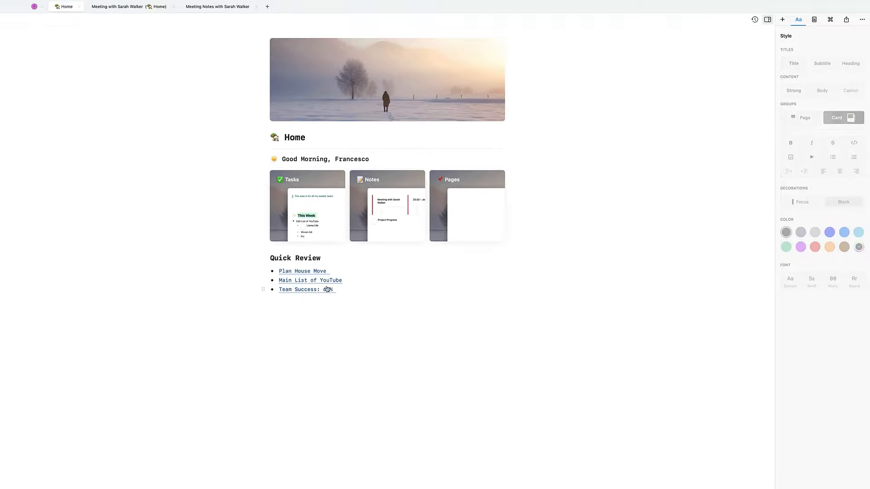
mouse_move(330, 293)
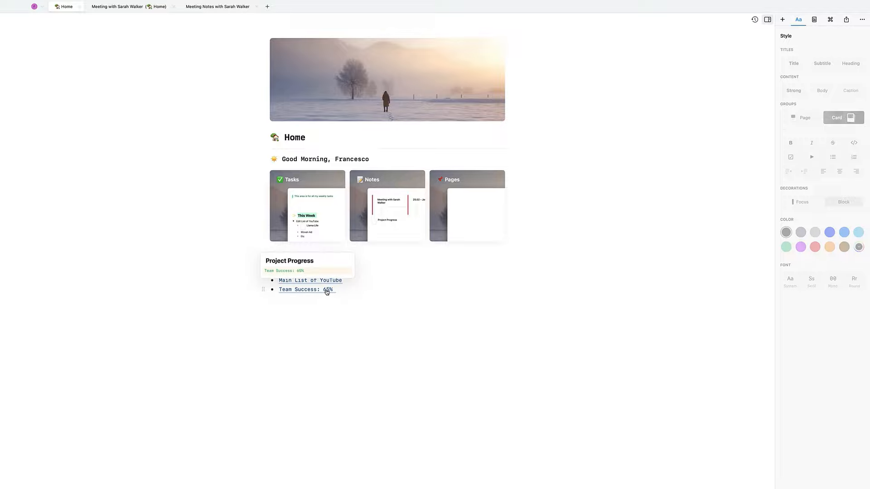
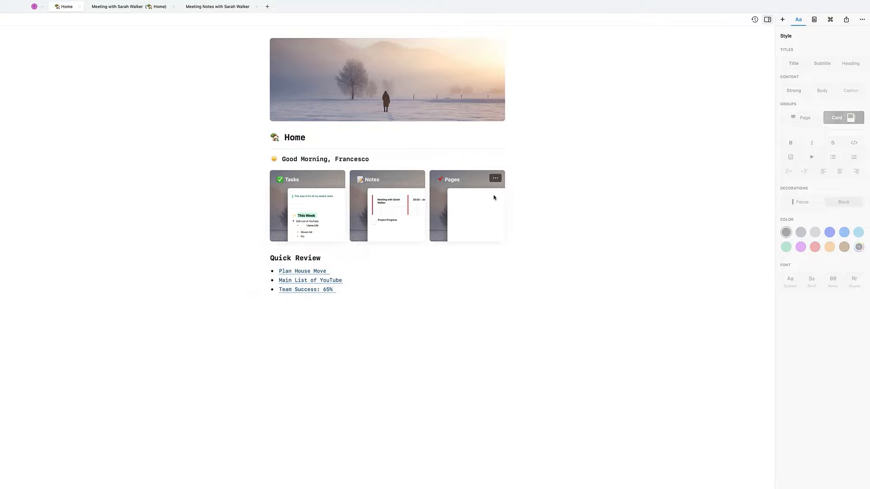
- Paste Projects, Clients, YouTube, Affiliates, Courses and Management into Pages as subpages, then return Home
left_click(471, 193)
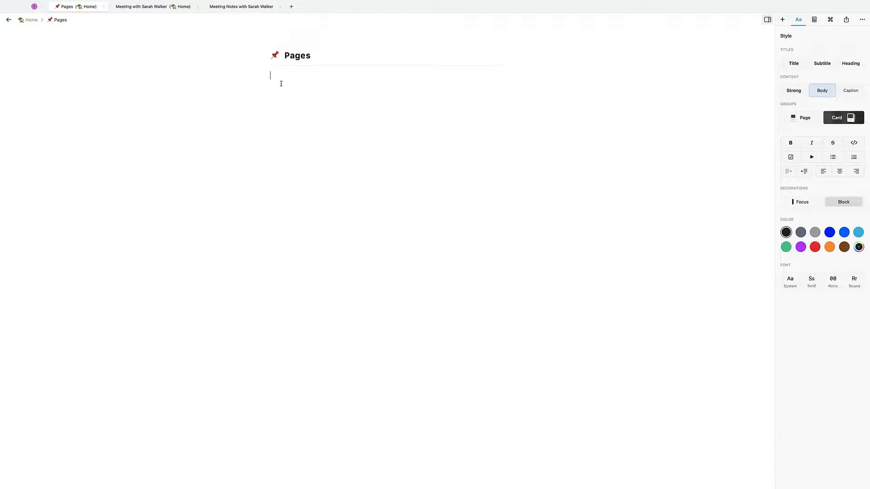
type("Projects Clients YouTube Affiliates Courses Management")
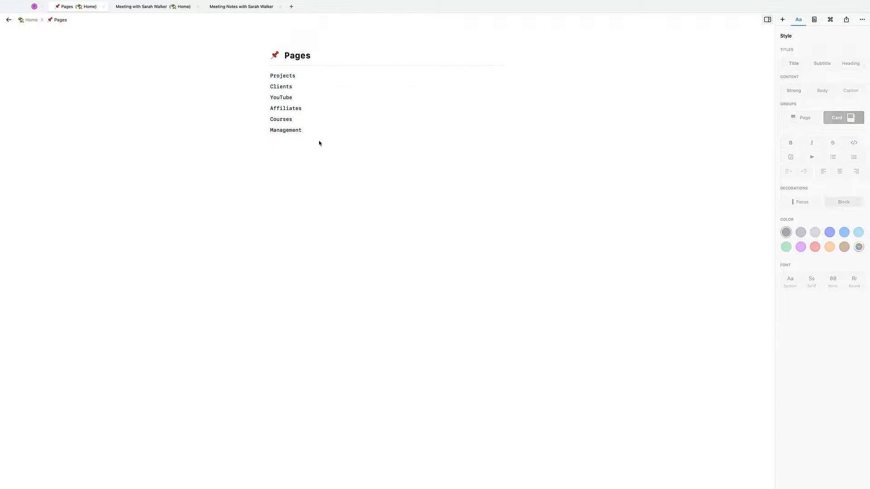
key("super+a")
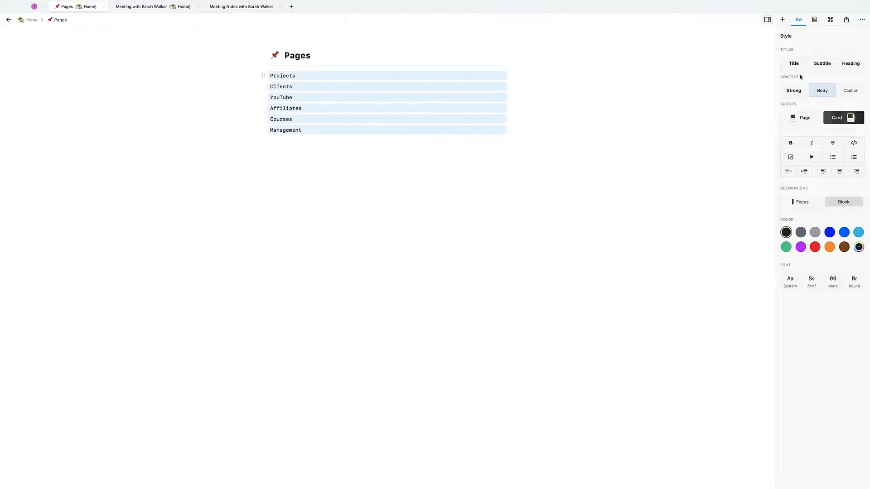
left_click(801, 117)
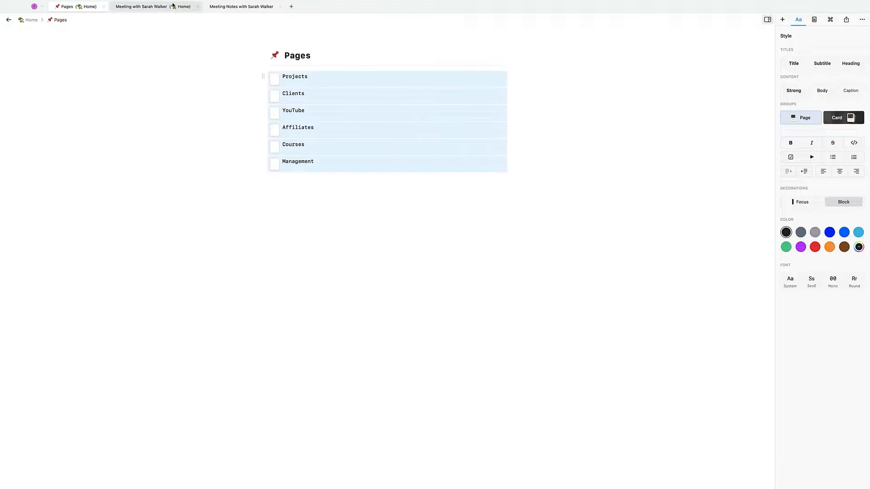
left_click(32, 21)
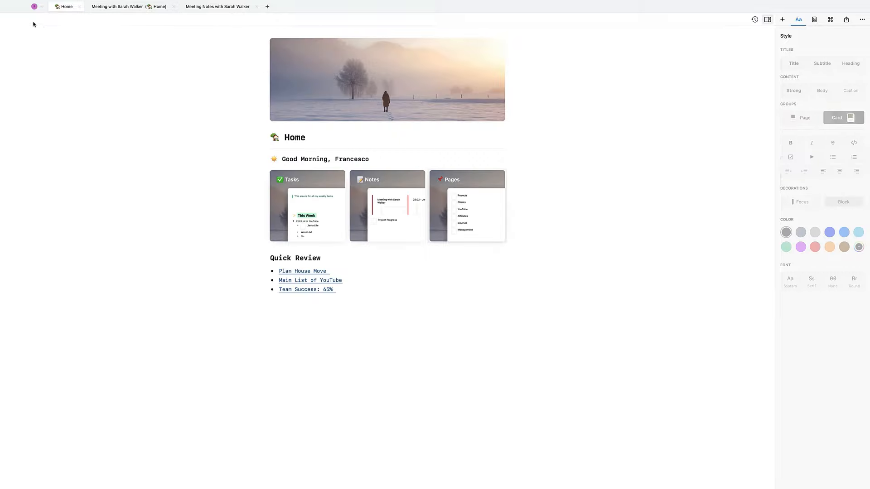
- On the Notes page, type three lines: Meeting with Bob, Meeting with Joe, Meeting with Anya
left_click(374, 194)
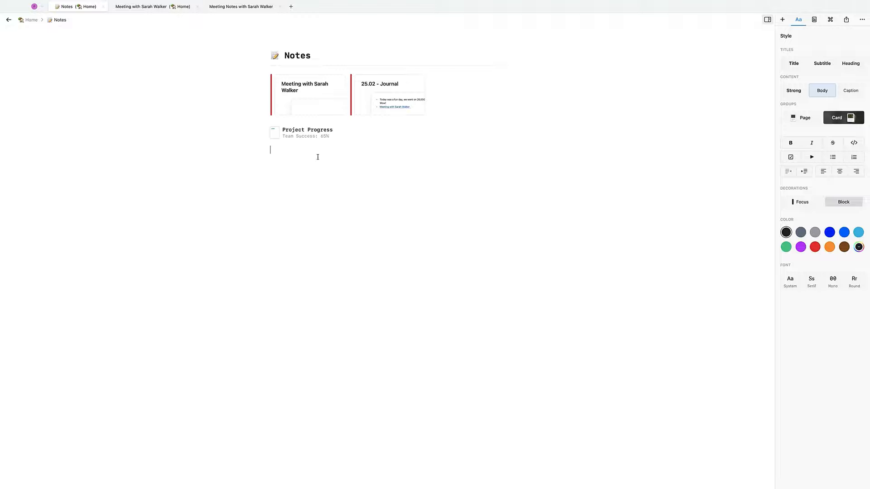
type("Meeting with Bob")
key("Return")
type("Meeting with Joe")
key("Return")
type("Meeting with Anya")
- Turn the three meeting lines into cards with the Classy font style
key("super+a")
key("super+a")
left_click(343, 169)
left_click_drag(297, 197, 295, 150)
left_click(854, 118)
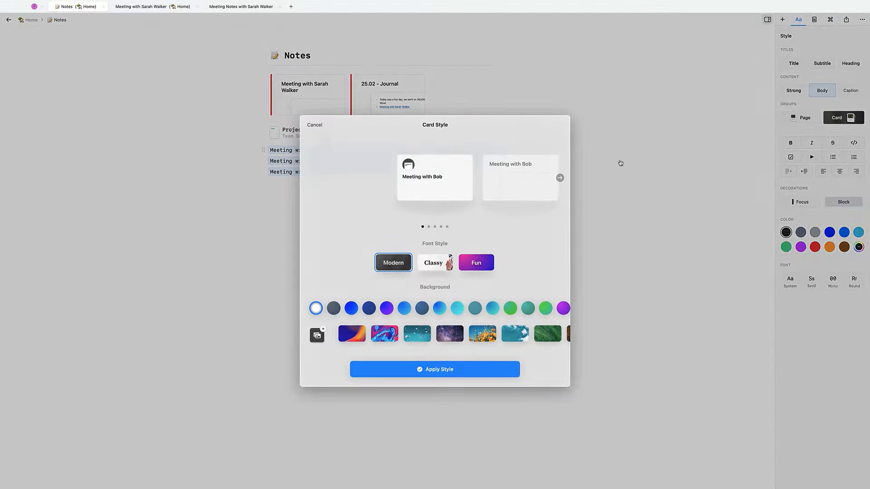
scroll(538, 178, "right", 4)
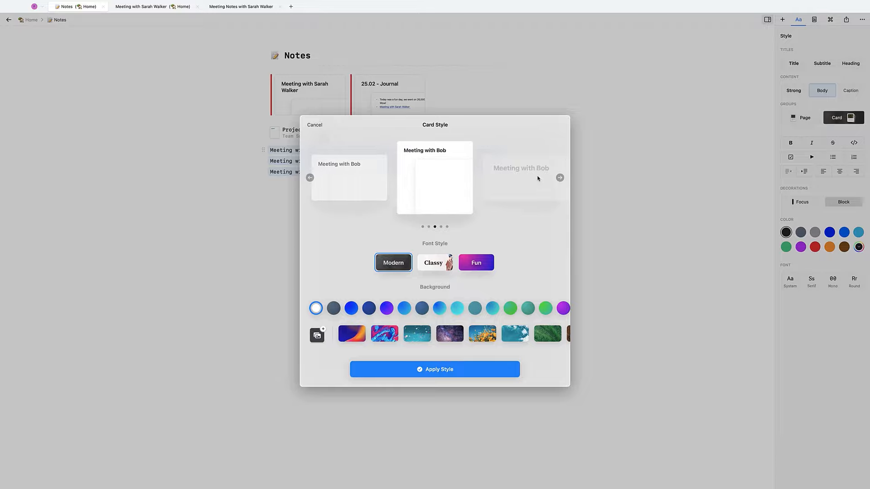
left_click(443, 263)
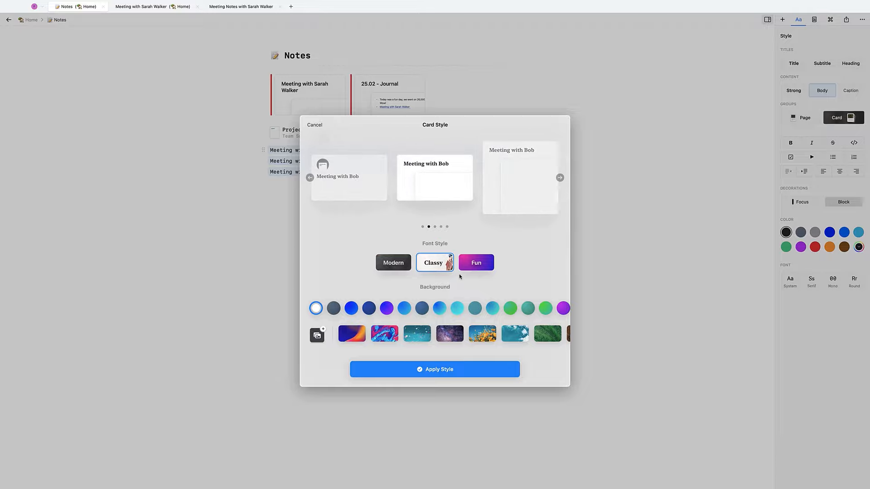
left_click(446, 368)
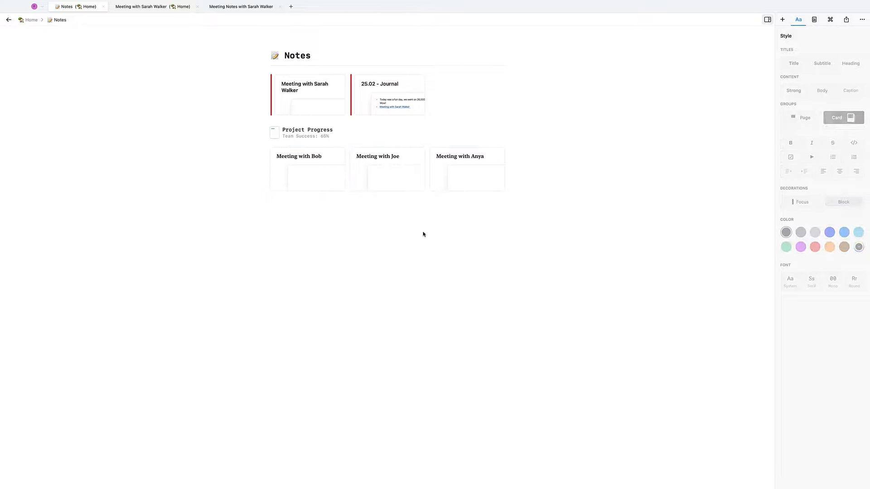
- Add a divider line below the meeting cards using ---
left_click(363, 206)
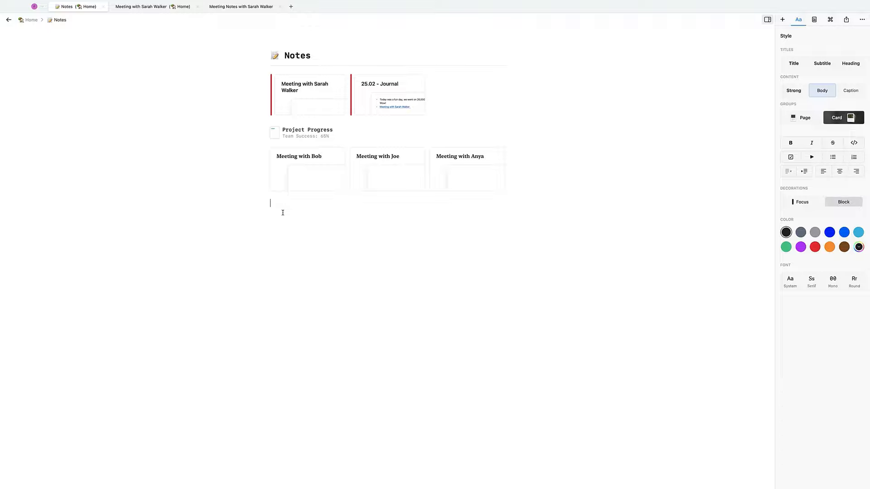
type("---")
key("Return")
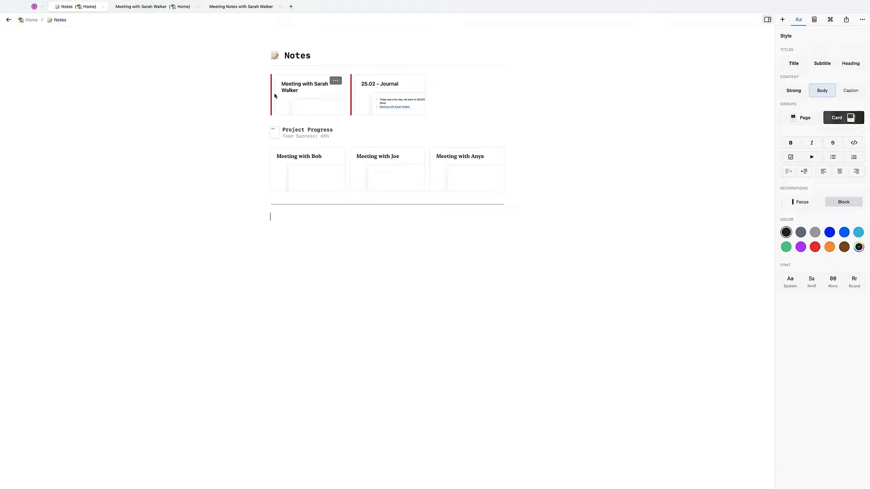
- Under the Notes title, insert a line reading Fri, 26 February 2021 12:02 using /today and /time
left_click(280, 79)
left_click(320, 56)
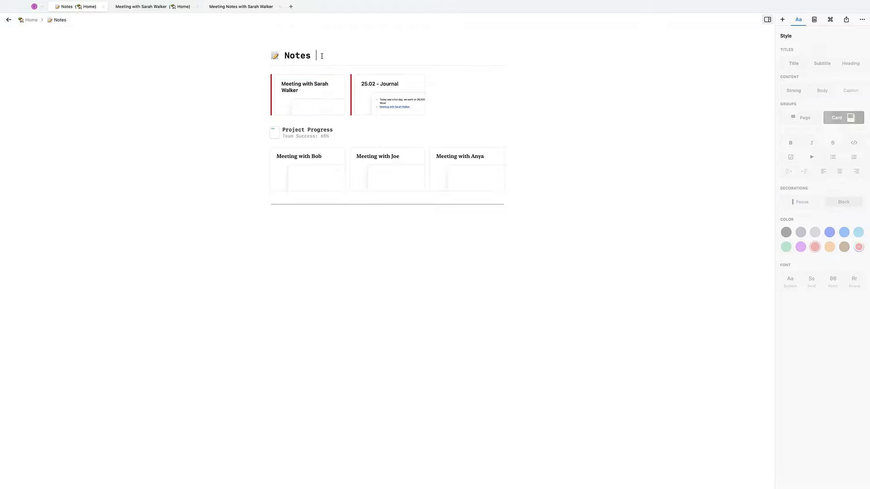
key("Return")
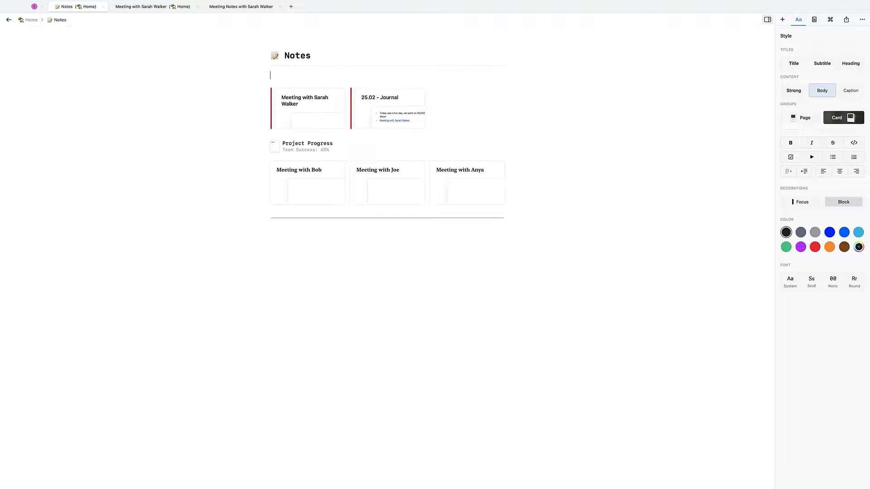
type("@")
key("BackSpace")
type("/tod")
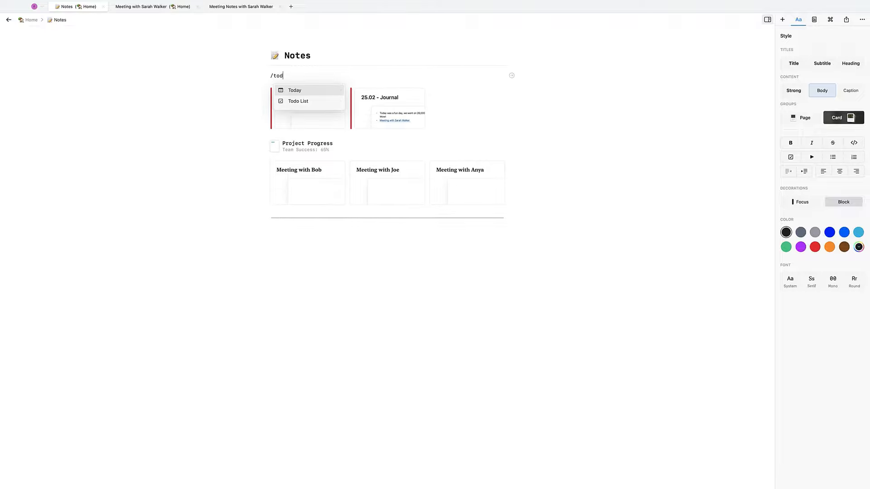
key("Return")
type("@ti")
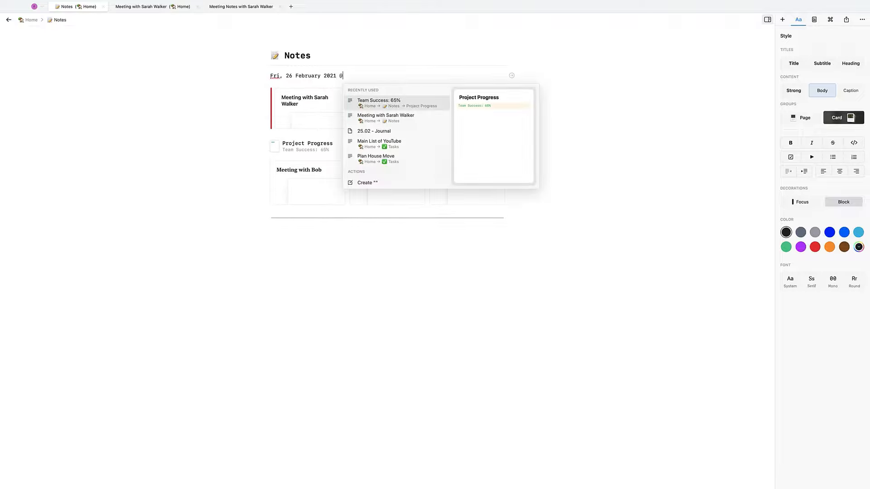
key("BackSpace")
key("BackSpace")
key("BackSpace")
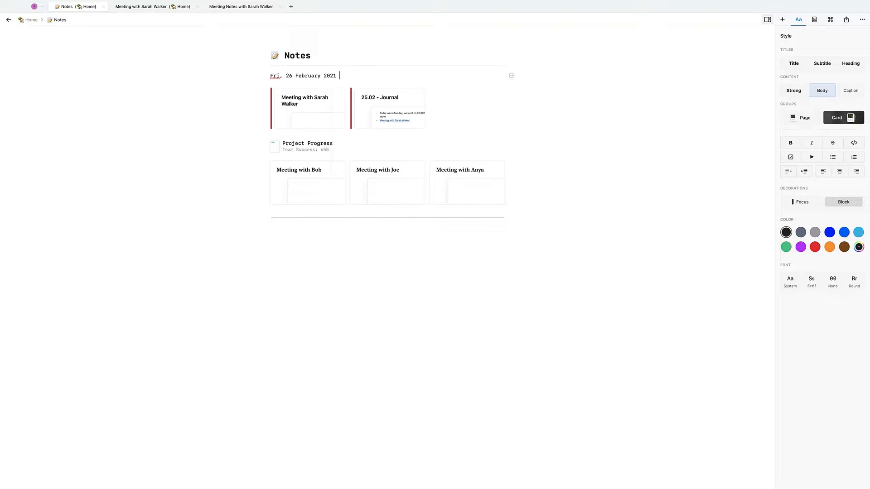
type("/time")
key("Return")
- Style the Fri, 26 February line as a Title and start a date line below the divider
triple_click(328, 75)
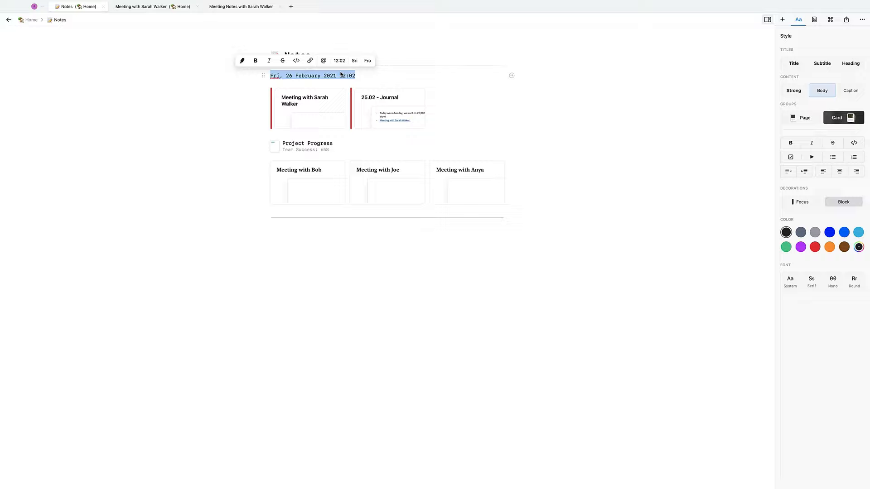
left_click(800, 63)
left_click(347, 246)
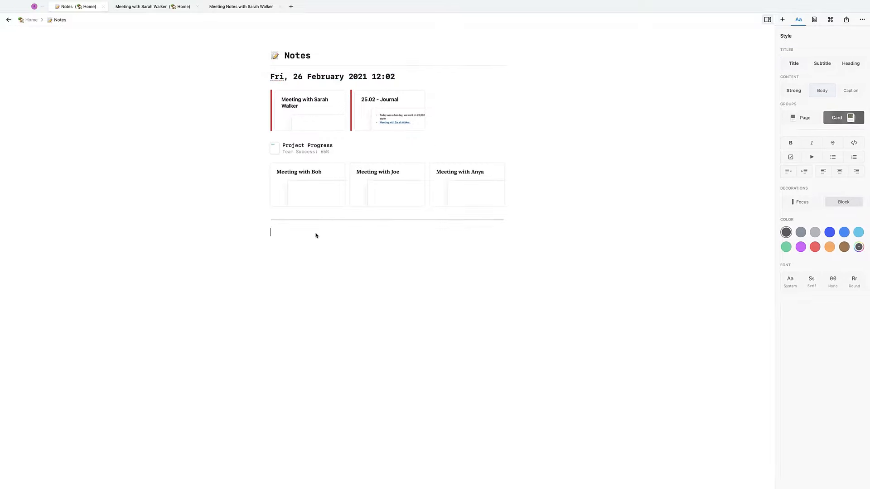
type("@toda")
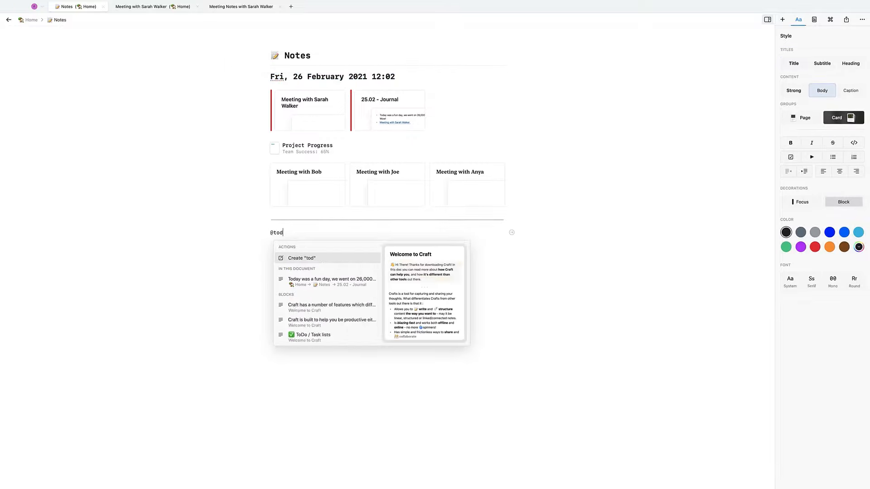
key("BackSpace")
key("BackSpace")
key("BackSpace")
key("BackSpace")
key("BackSpace")
type("/t")
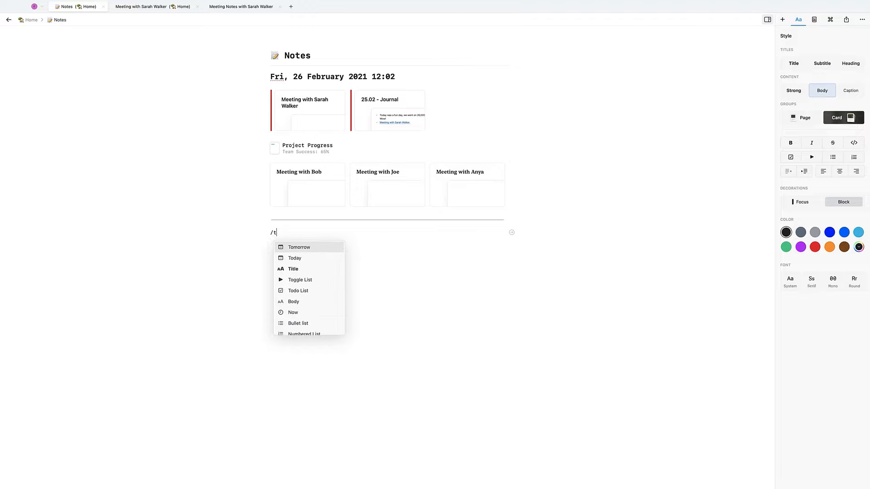
key("Return")
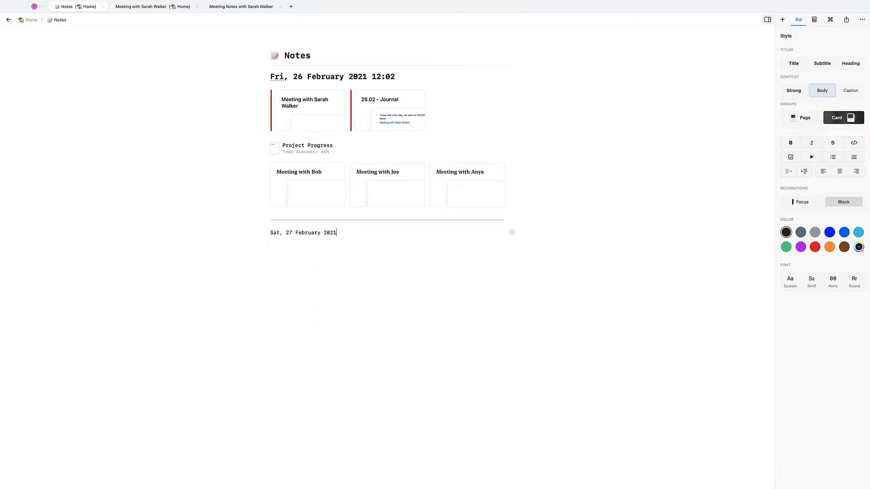
- Replace tomorrow's date with Thu, 25 February 2021 12:02 using /yesterday and /time
key("BackSpace")
key("BackSpace")
key("BackSpace")
key("BackSpace")
key("BackSpace")
key("BackSpace")
key("BackSpace")
key("BackSpace")
key("BackSpace")
key("BackSpace")
key("BackSpace")
key("BackSpace")
key("BackSpace")
key("BackSpace")
key("BackSpace")
key("BackSpace")
key("BackSpace")
key("BackSpace")
key("BackSpace")
key("BackSpace")
key("BackSpace")
type("/yes")
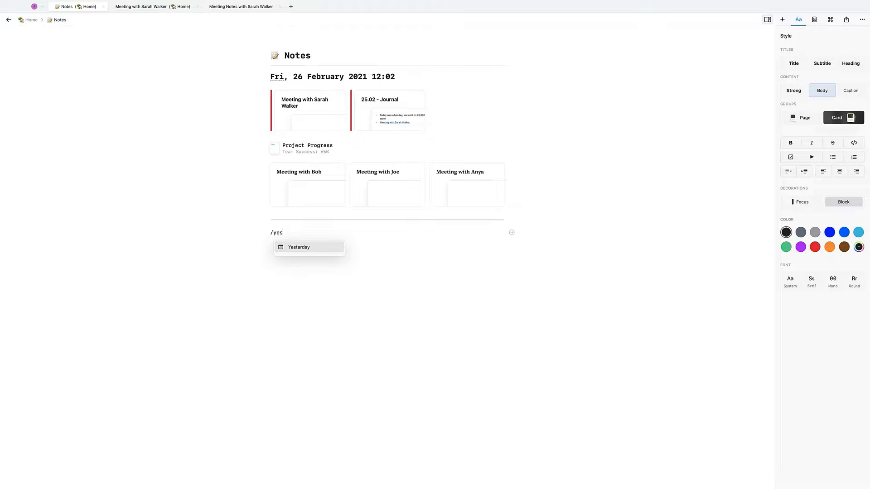
key("Return")
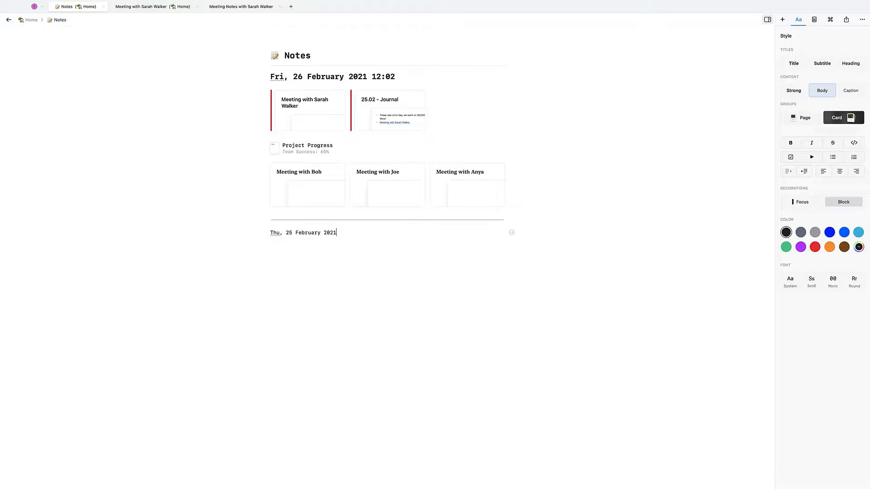
type("/time")
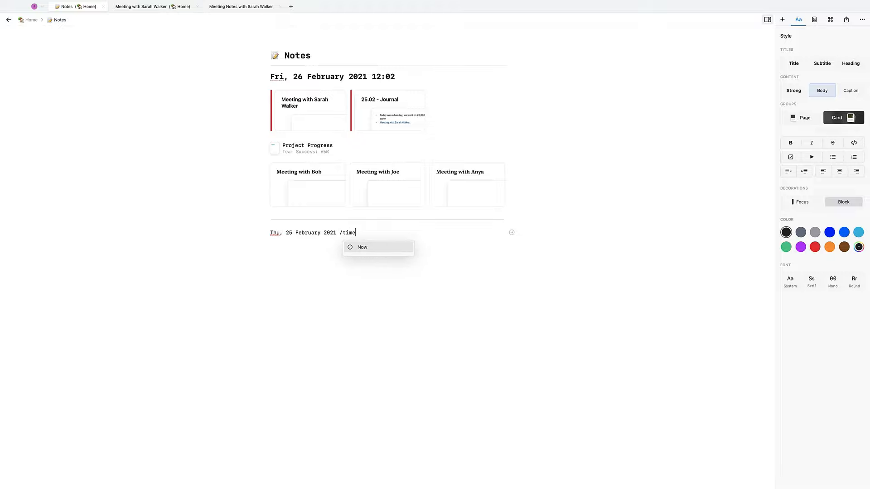
key("Return")
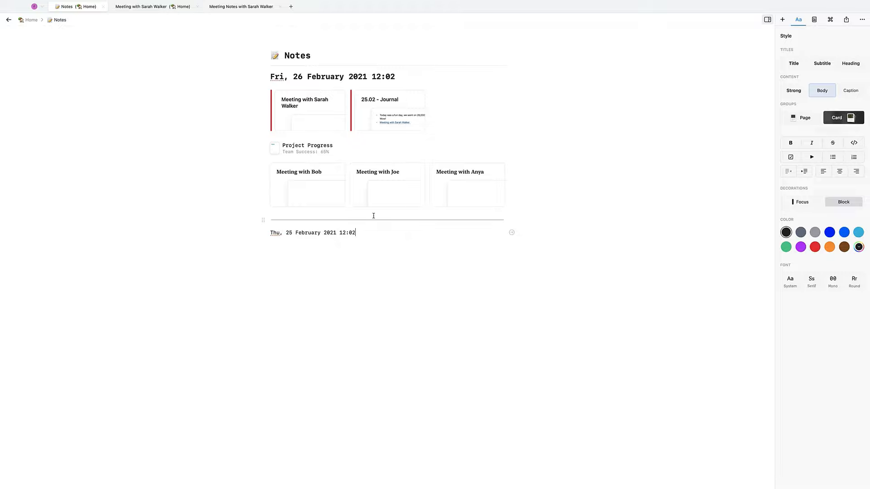
key("ctrl+a")
- Make the Thu, 25 February line a Title and move the meeting cards and Project Progress under it
left_click(793, 63)
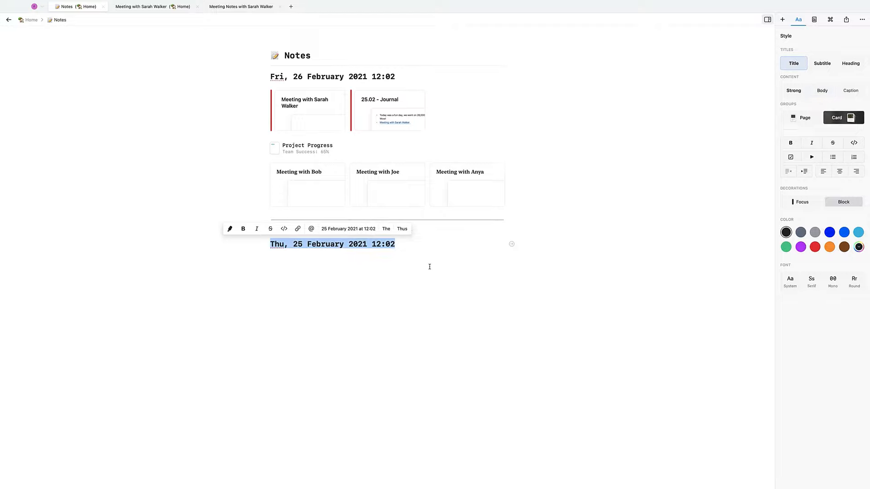
left_click(430, 267)
left_click_drag(252, 93, 410, 215)
left_click_drag(519, 210, 265, 93)
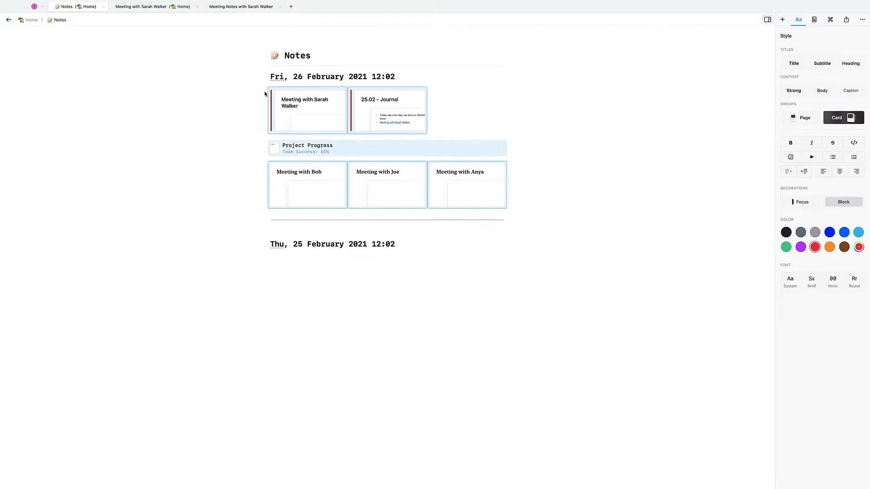
left_click_drag(271, 144, 273, 247)
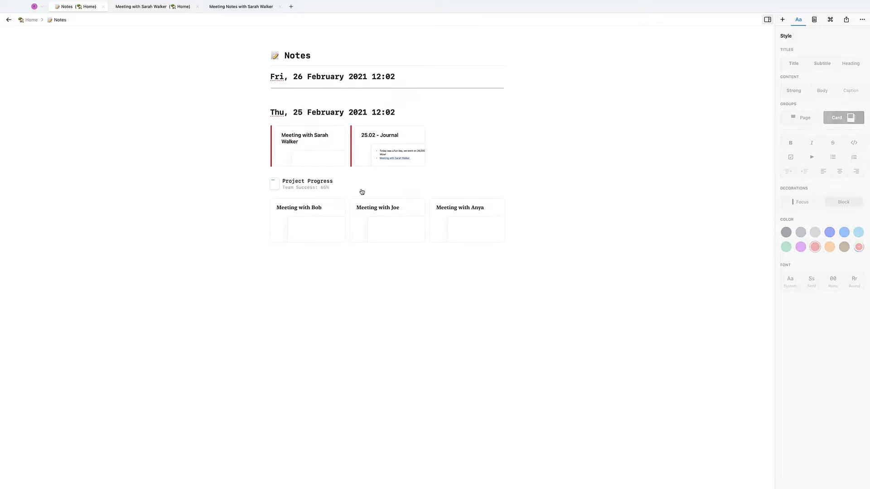
- Add an empty line below the Fri, 26 February heading and return Home
left_click(423, 80)
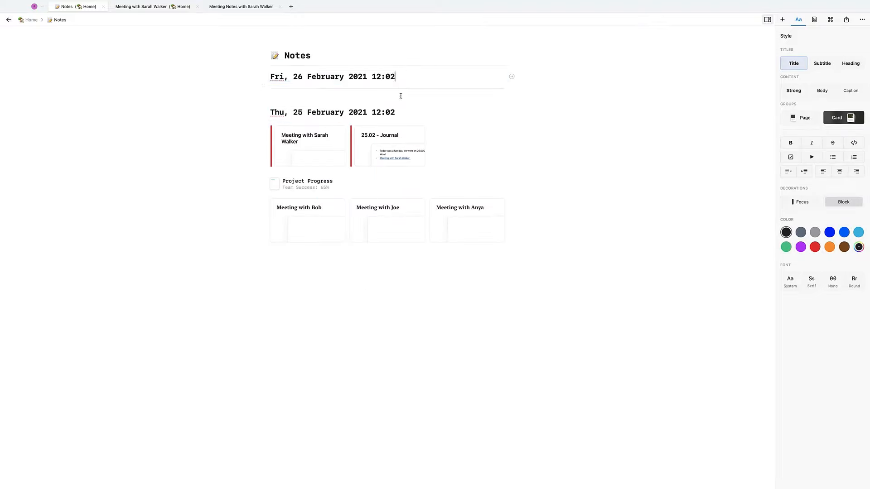
key("Return")
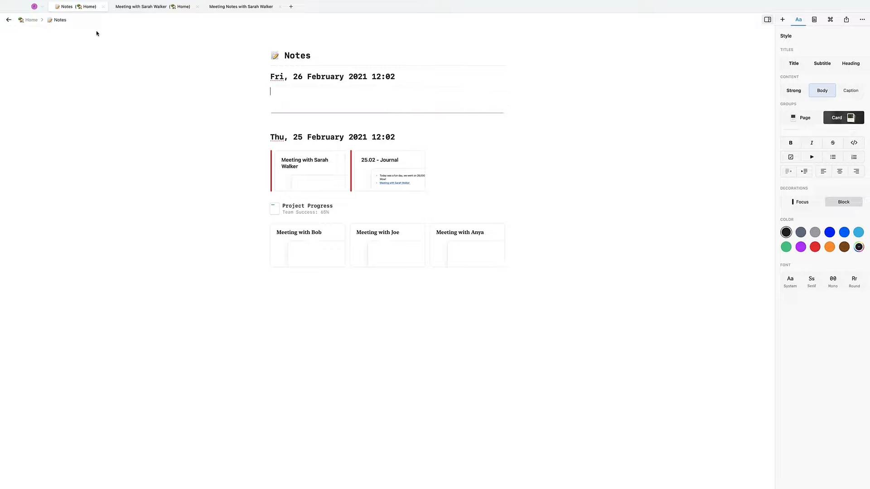
left_click(322, 78)
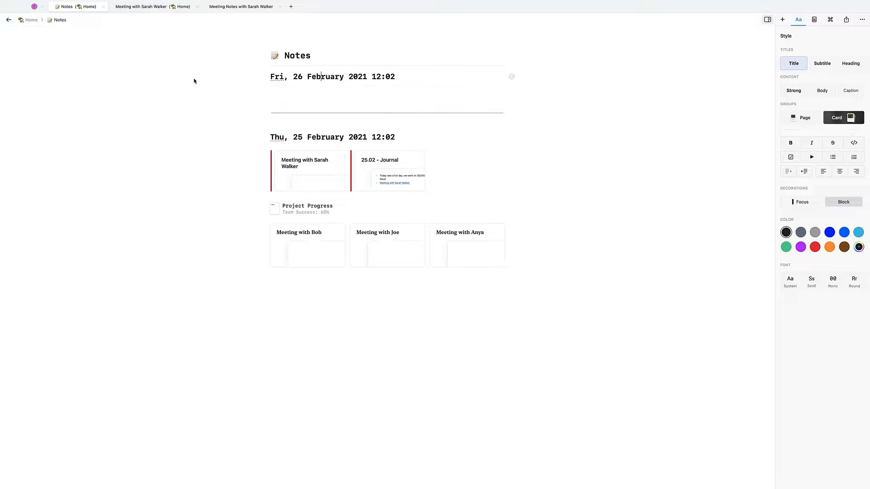
left_click(28, 20)
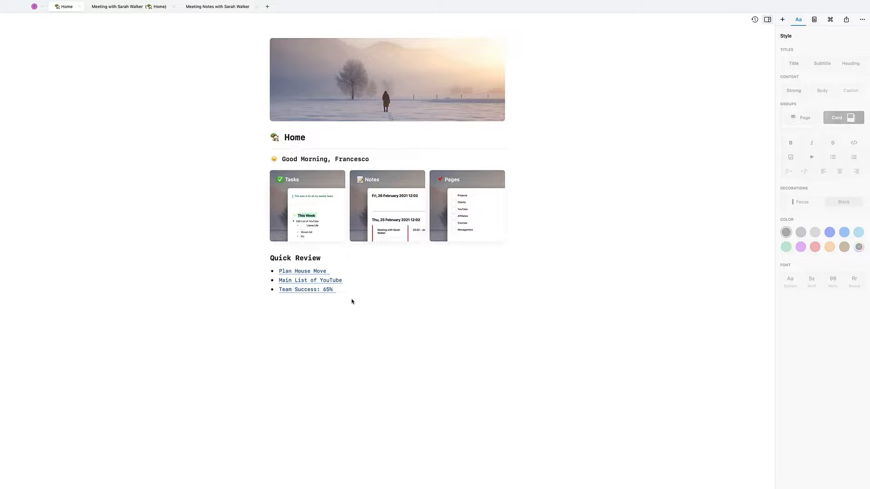
left_click(309, 208)
left_click(309, 209)
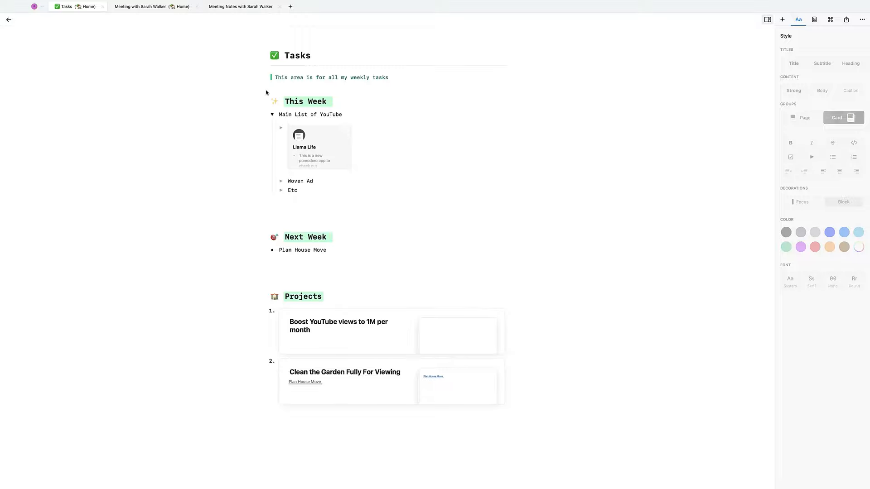
mouse_move(172, 19)
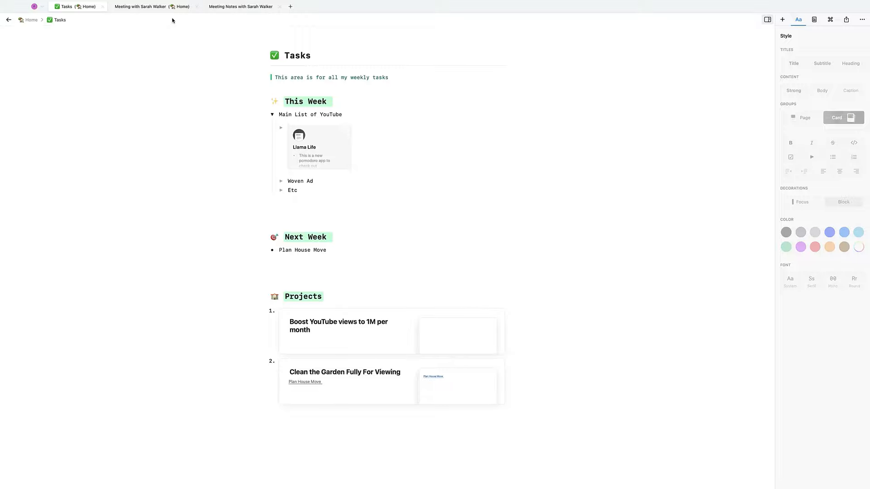
left_click(35, 20)
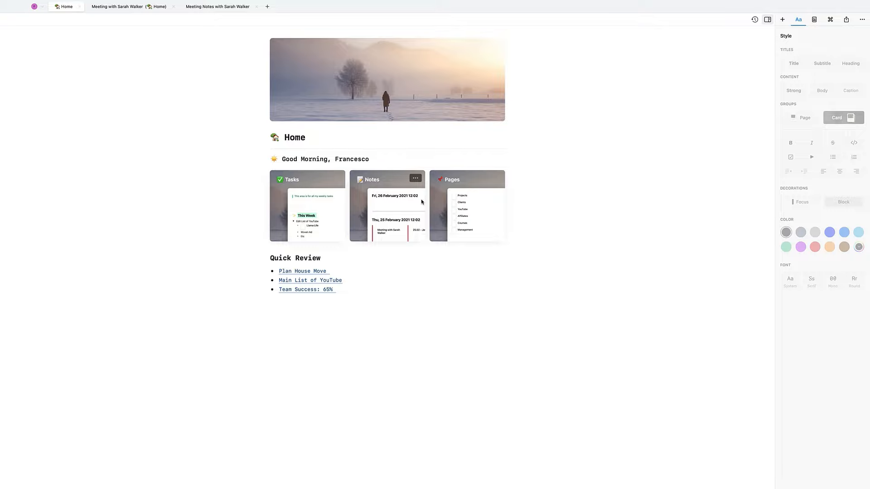
left_click(421, 201)
left_click(421, 201)
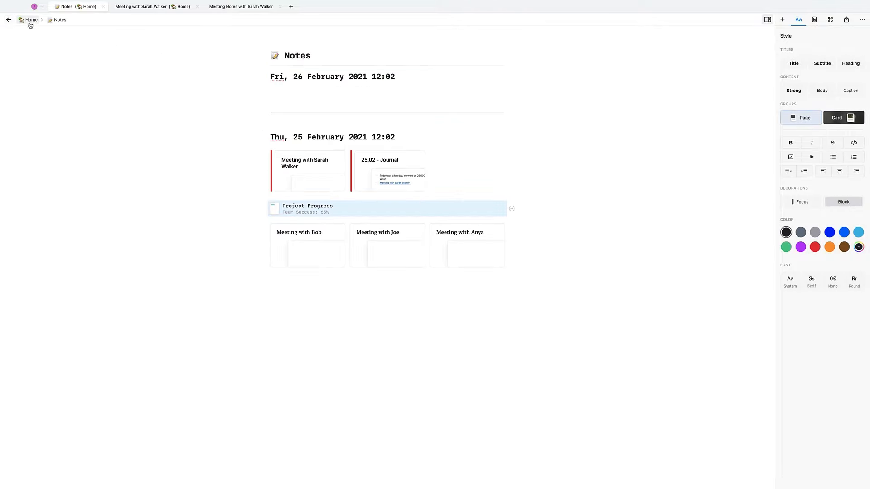
left_click(30, 21)
double_click(451, 174)
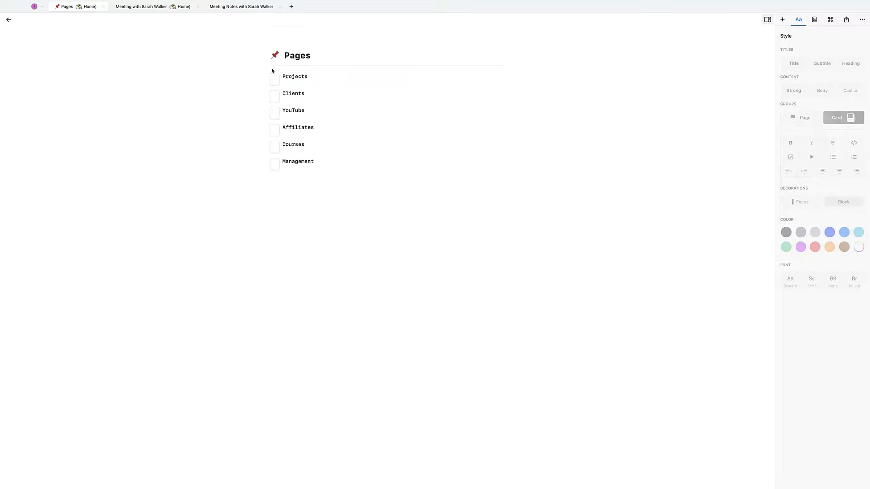
left_click(294, 77)
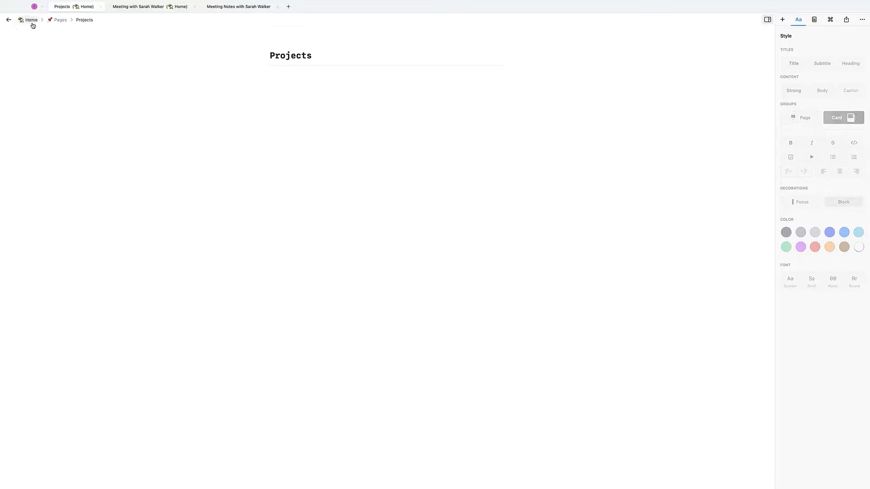
left_click(25, 21)
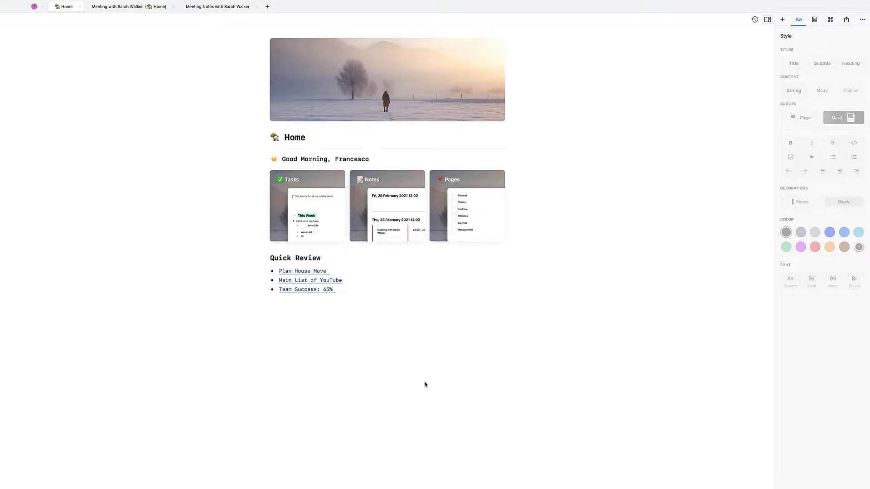
- Give the Tasks, Notes and Pages cards a blue focus bar
left_click_drag(242, 205, 522, 207)
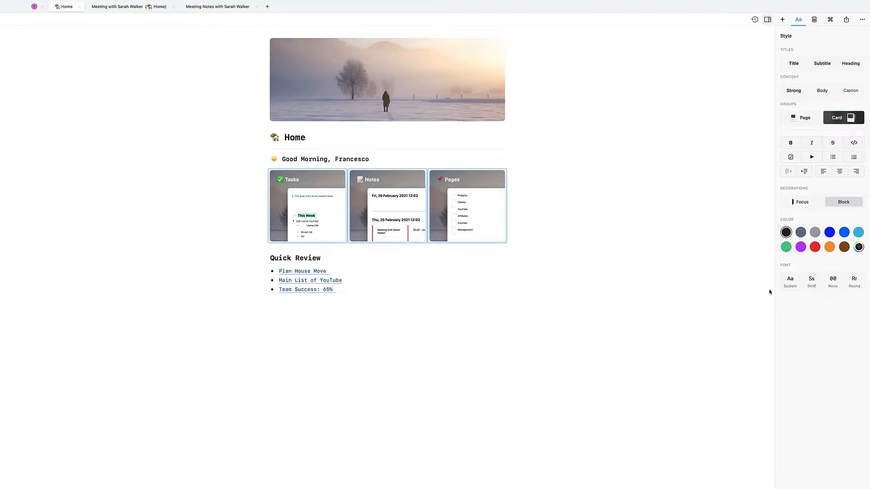
left_click(809, 202)
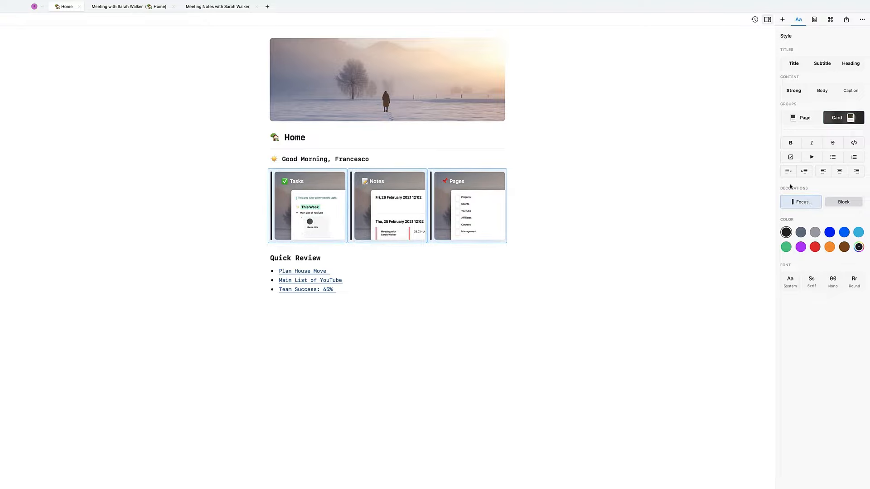
left_click(815, 233)
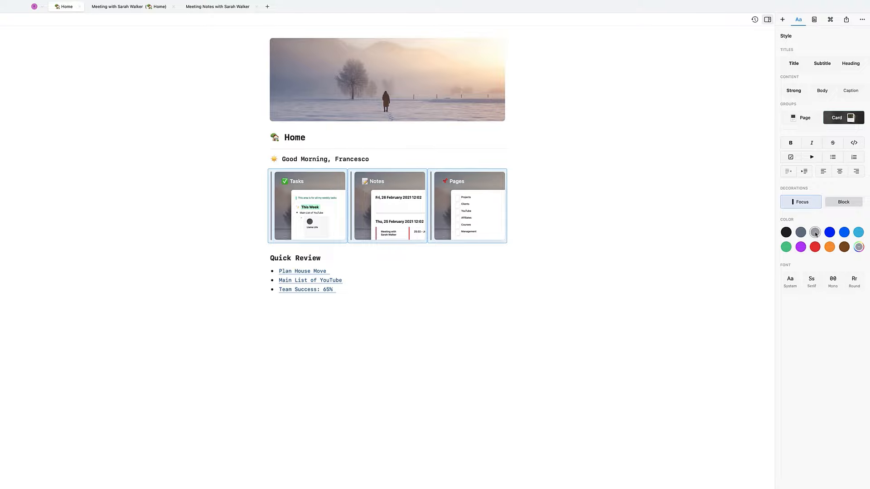
left_click(829, 246)
left_click(859, 247)
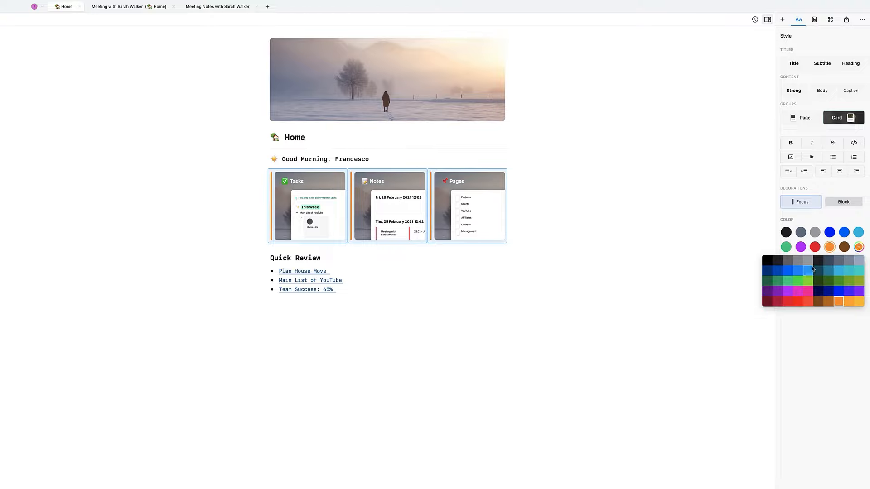
left_click(809, 270)
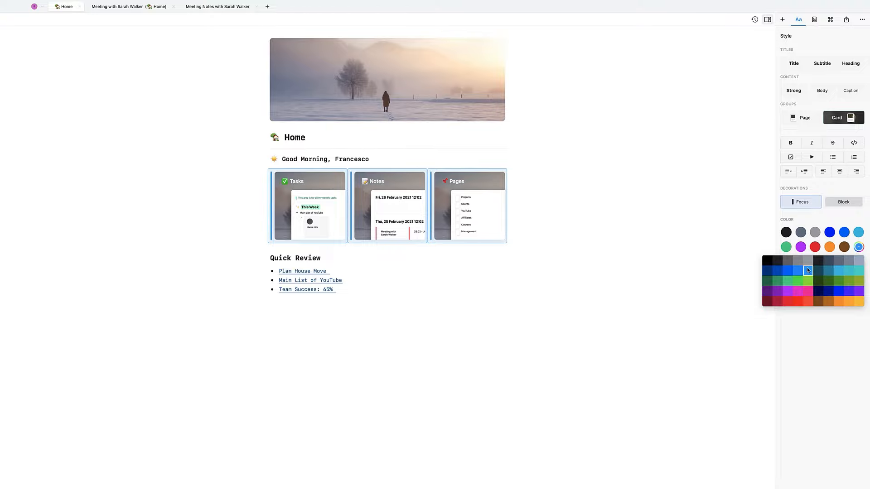
left_click(842, 175)
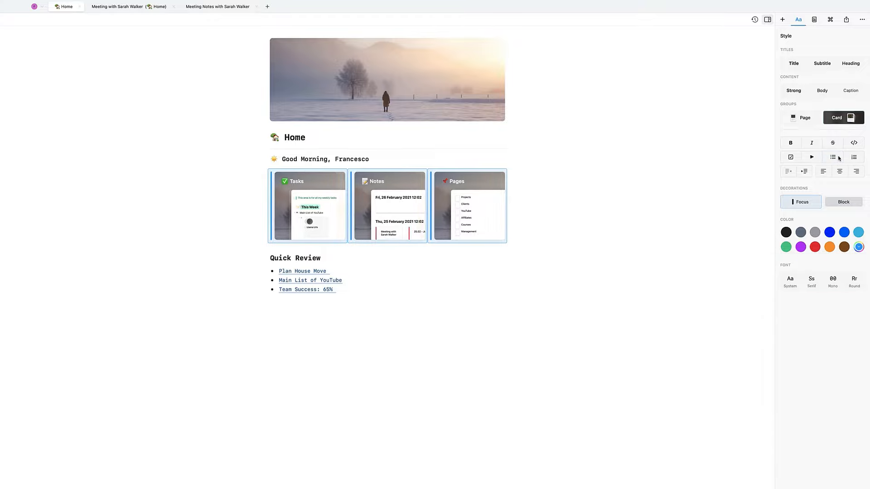
- Try turning the three cards into toggles, then revert them to plain cards
left_click(812, 157)
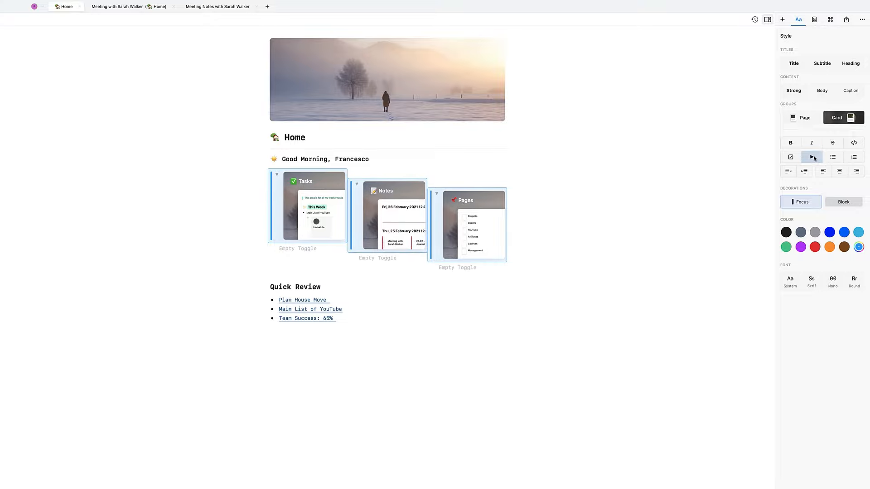
left_click(517, 267)
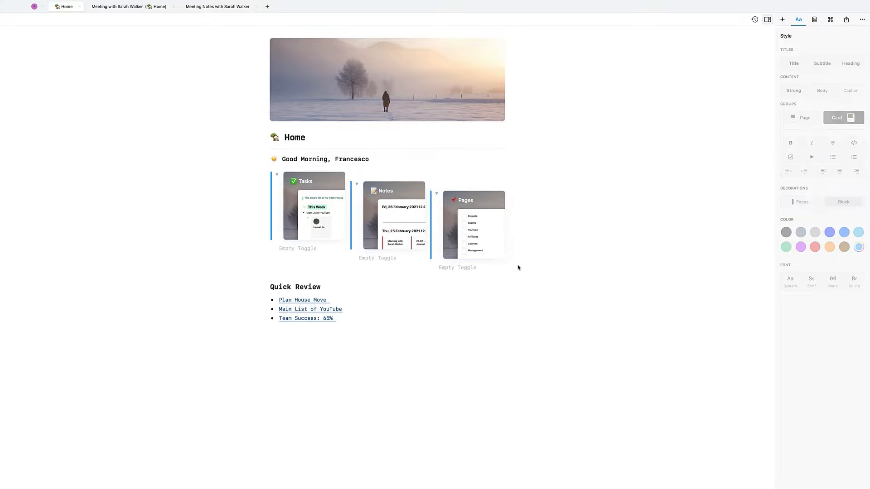
left_click_drag(529, 246, 331, 216)
left_click(812, 161)
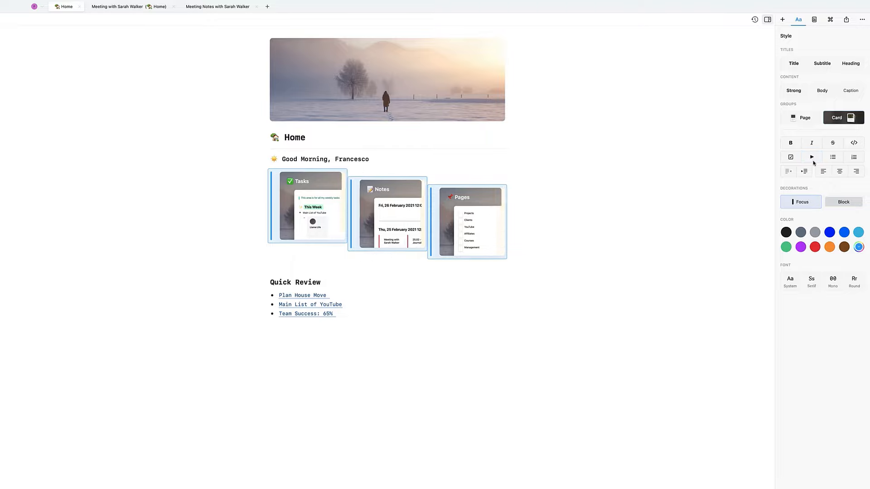
left_click(538, 314)
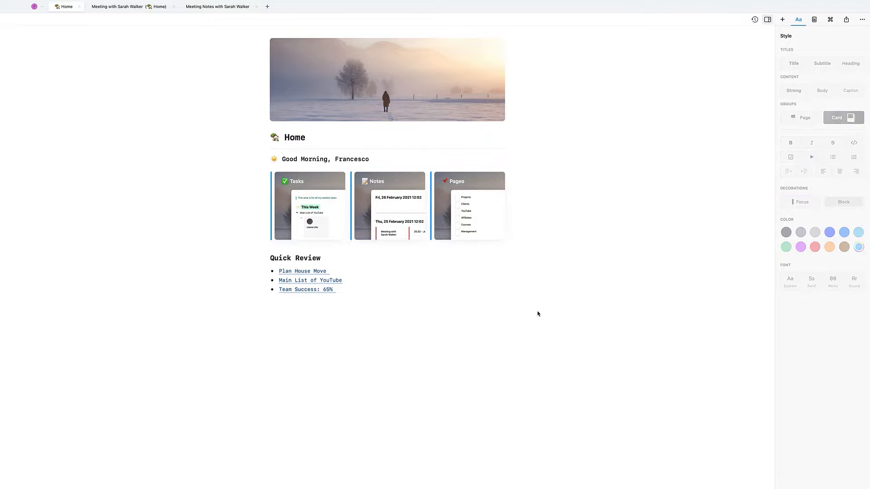
- Format the three Quick Review items as a bulleted list in the Strong text style
left_click_drag(393, 321, 316, 273)
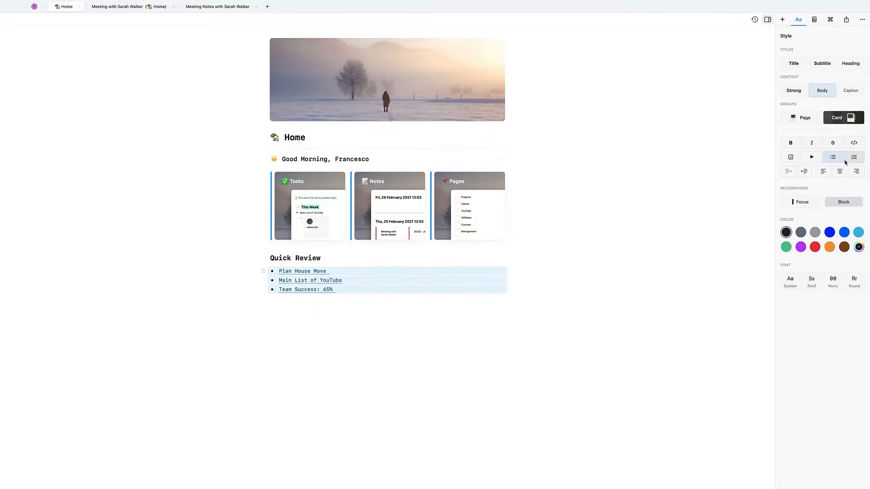
left_click(795, 158)
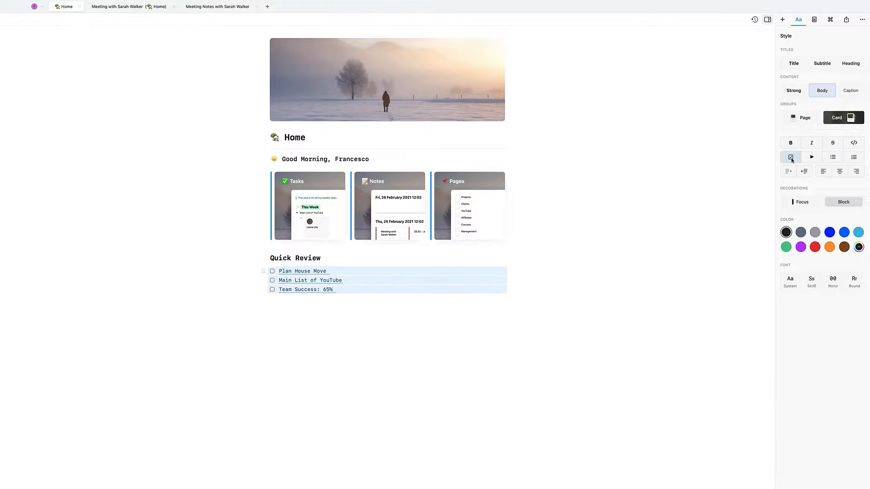
left_click(812, 157)
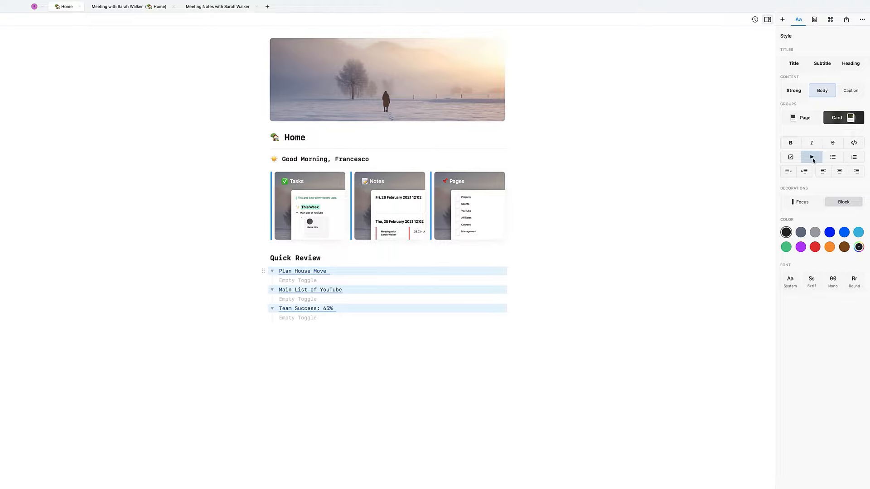
left_click(812, 158)
left_click(831, 159)
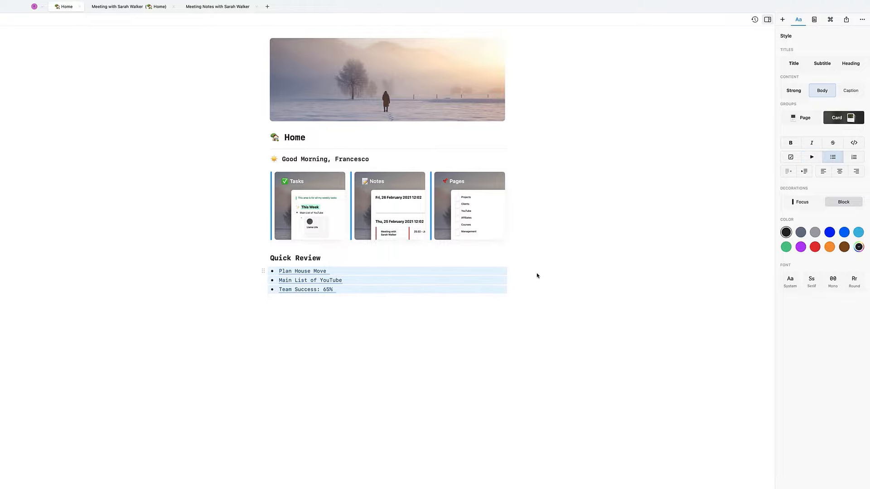
left_click(839, 93)
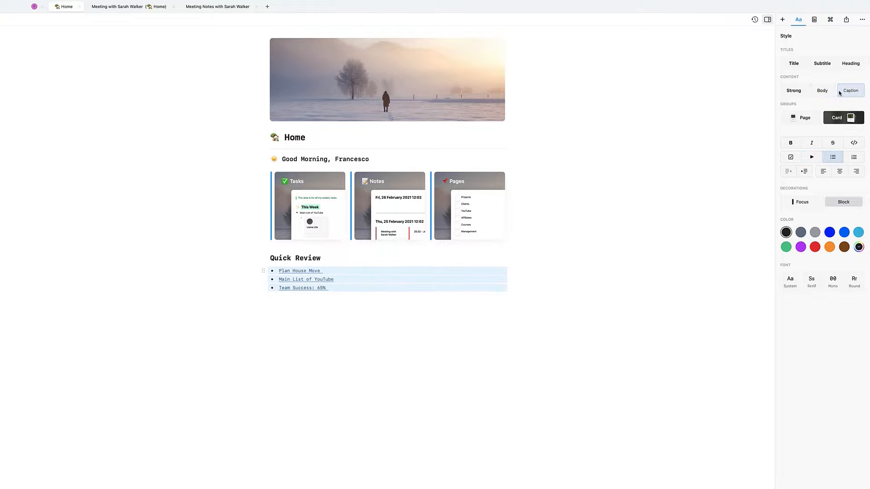
left_click(794, 90)
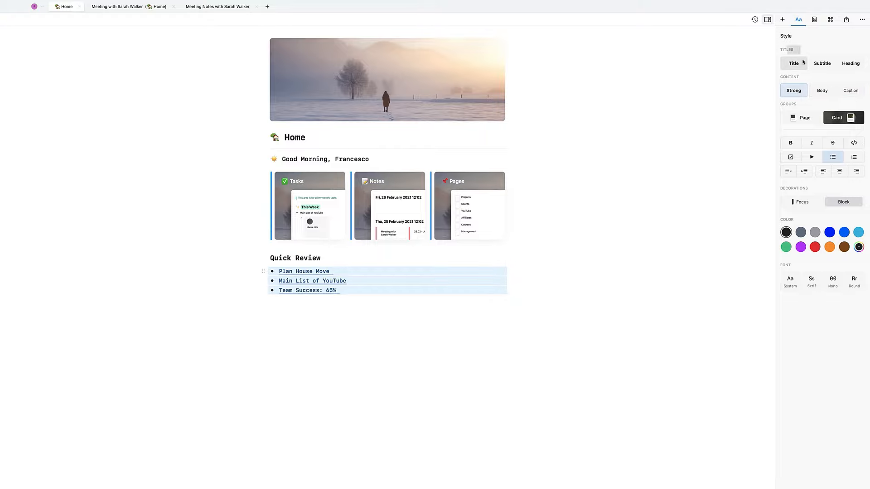
- Look through the Page Details, Actions and Share panels, then show the Insert options
left_click(814, 20)
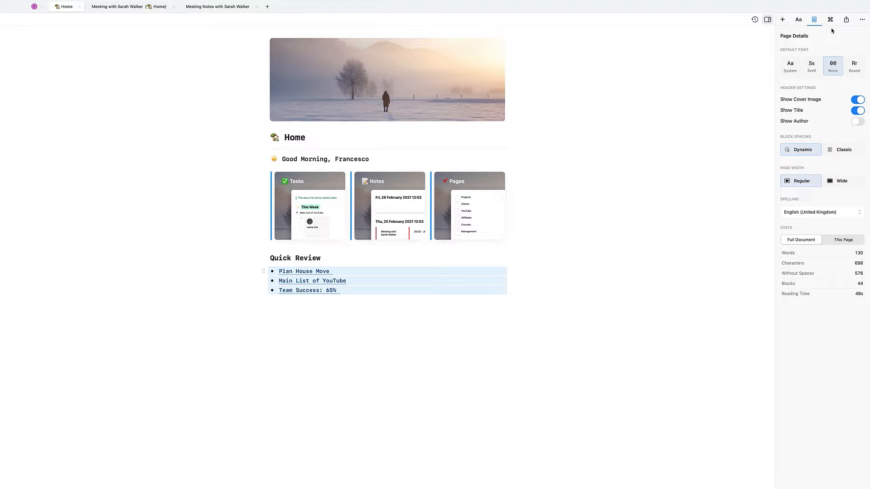
left_click(830, 20)
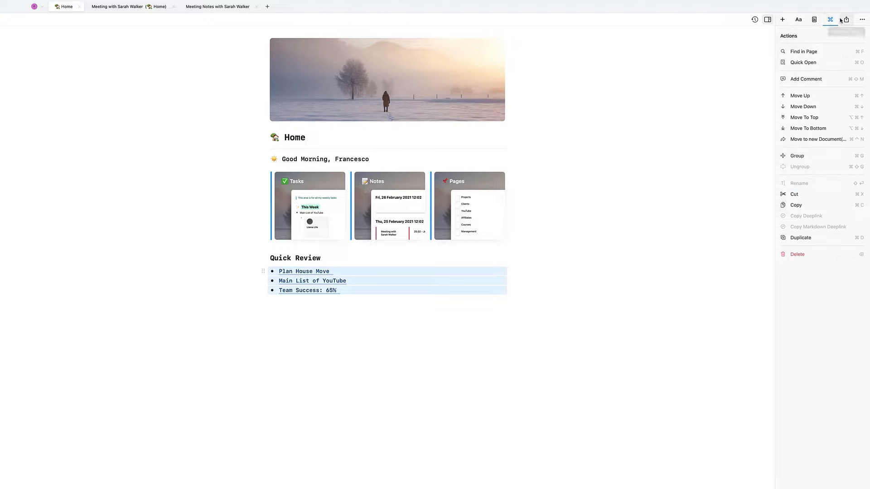
left_click(844, 20)
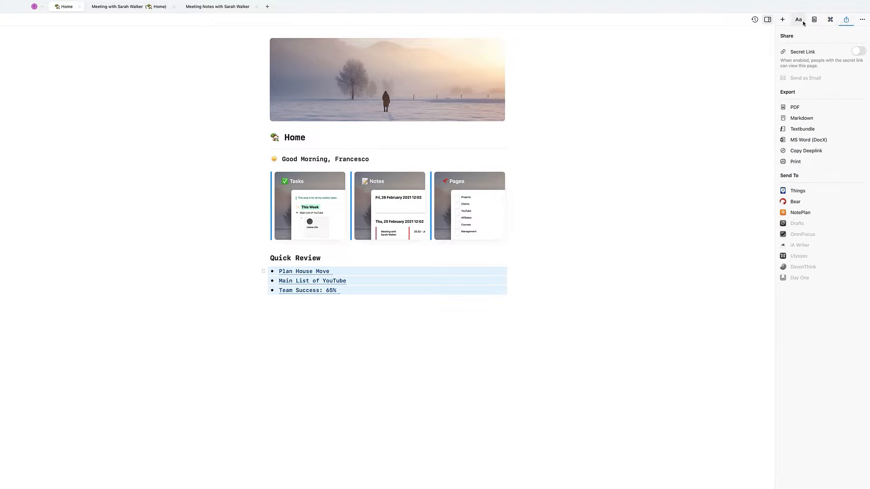
left_click(782, 20)
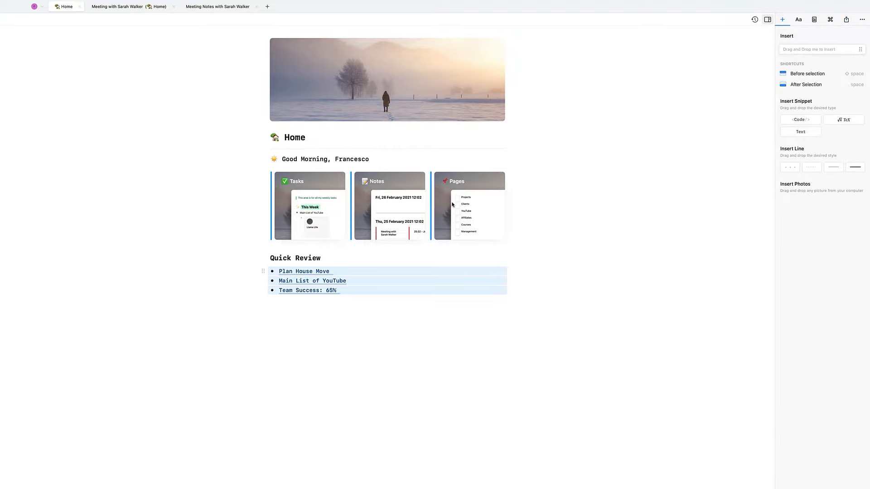
left_click(340, 151)
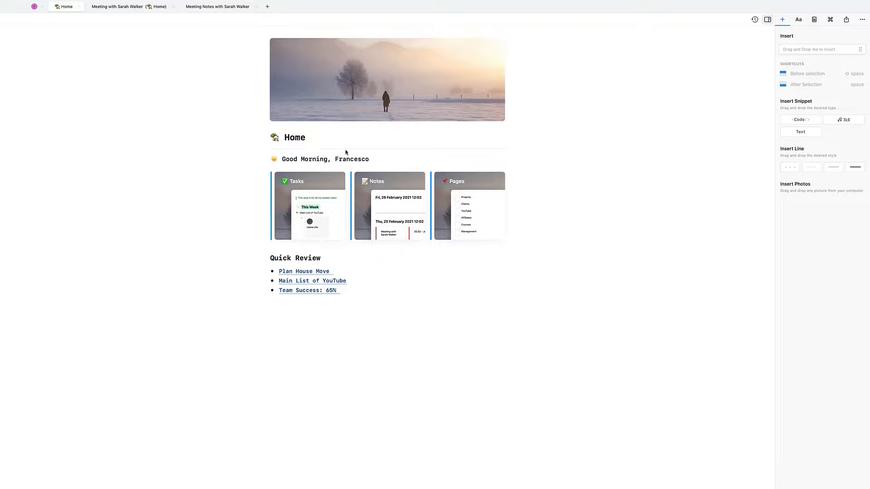
- Insert a dotted '- - -' divider above Quick Review and delete the leftover empty blocks
left_click(304, 326)
left_click(270, 257)
key("Return")
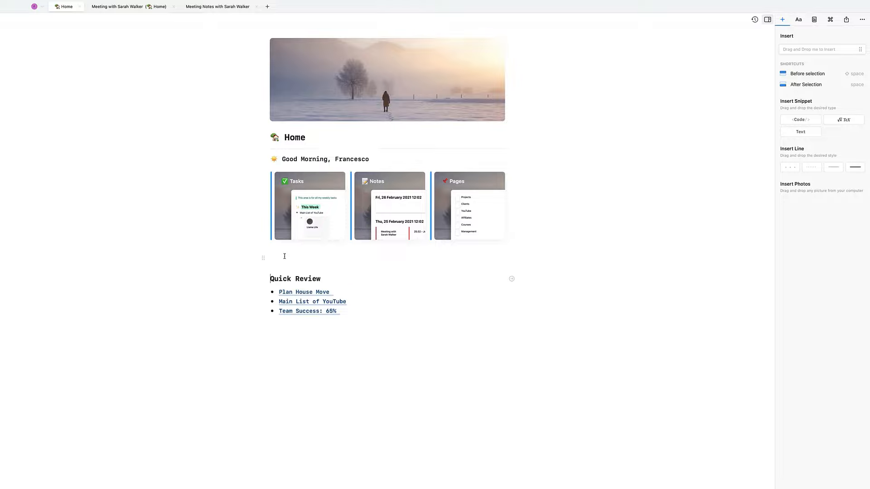
left_click_drag(791, 167, 310, 269)
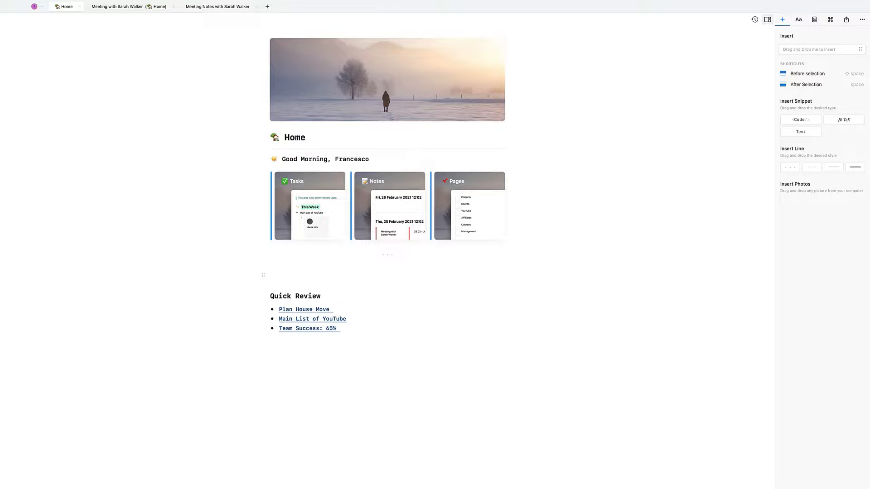
left_click(270, 297)
key("BackSpace")
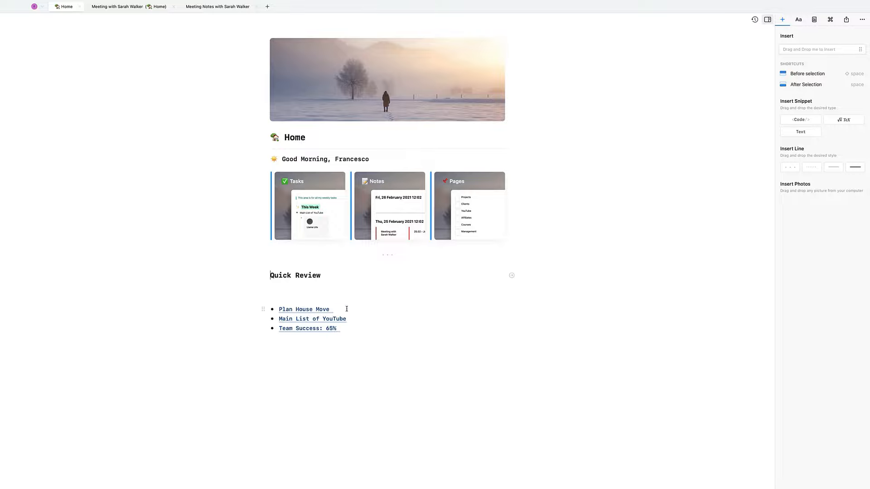
left_click(297, 311)
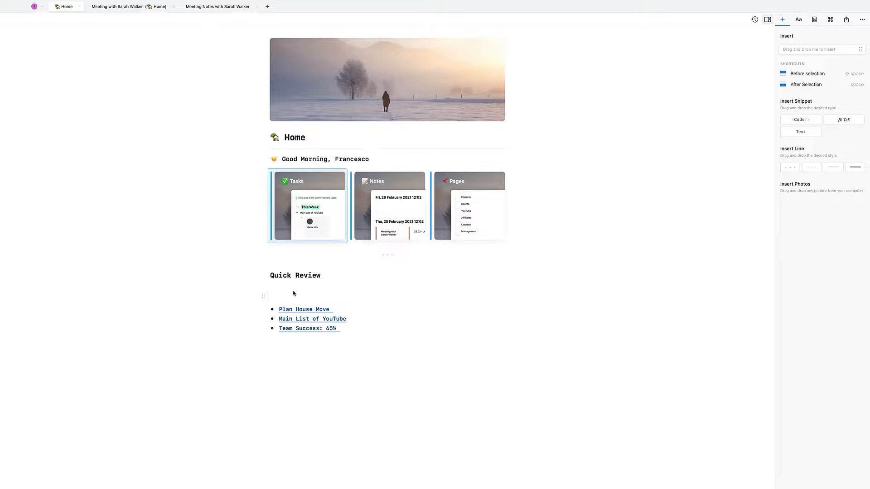
left_click(294, 295)
mouse_move(292, 309)
key("BackSpace")
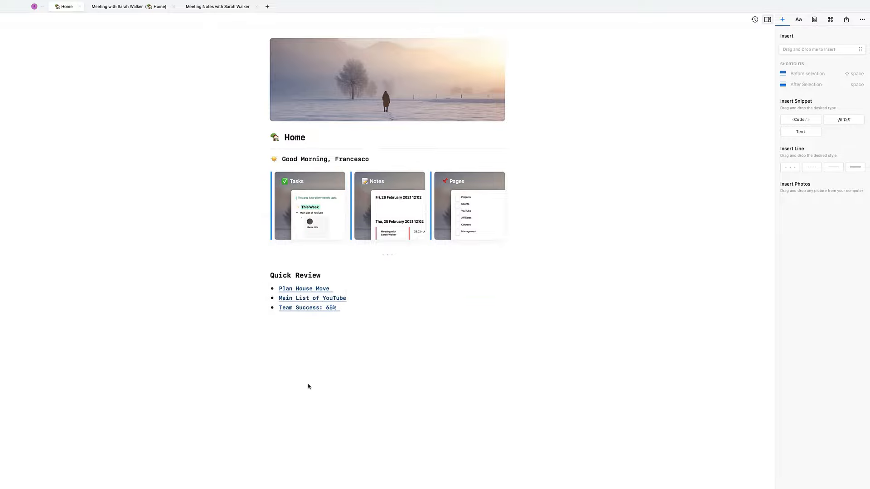